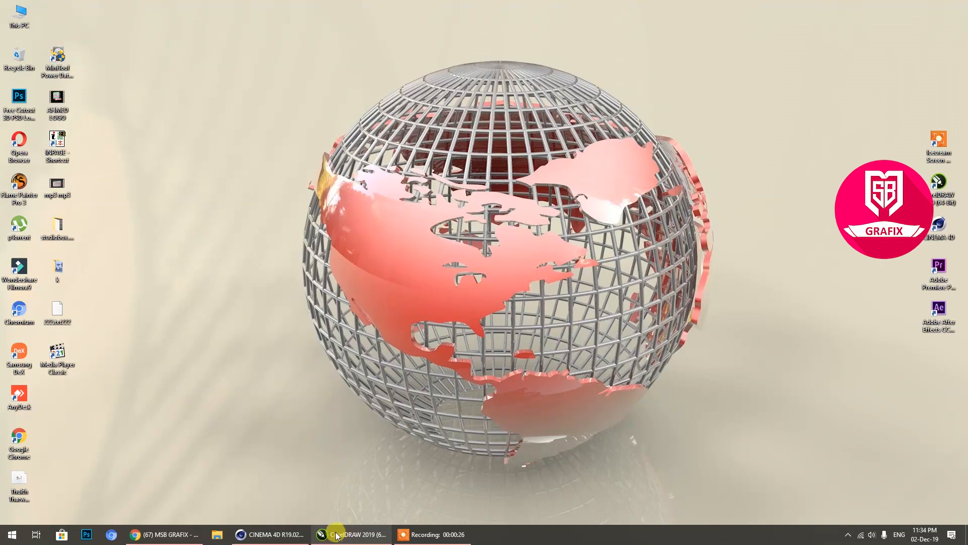
Step: Switch to CorelDRAW and select the whole world map outline on the page, leaving it in its original position
click(406, 491)
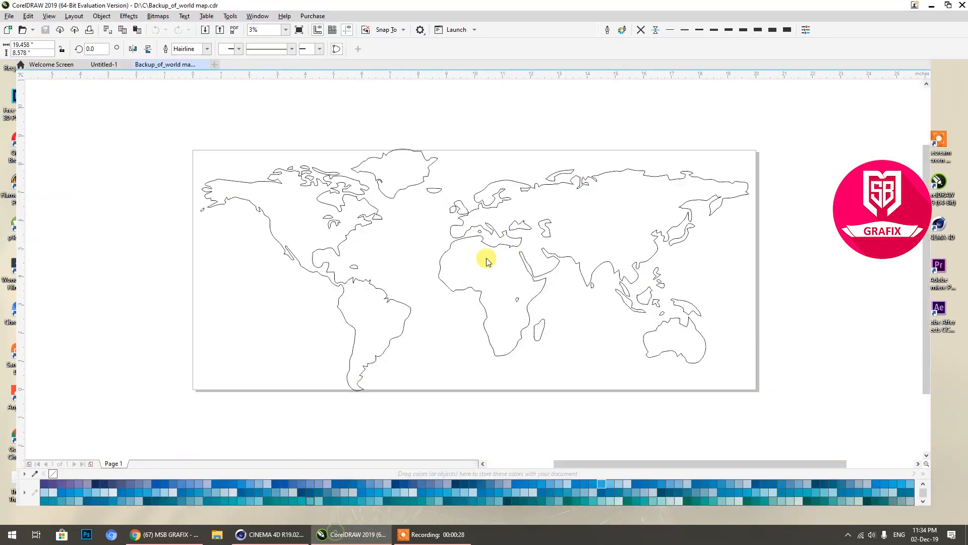
click(807, 219)
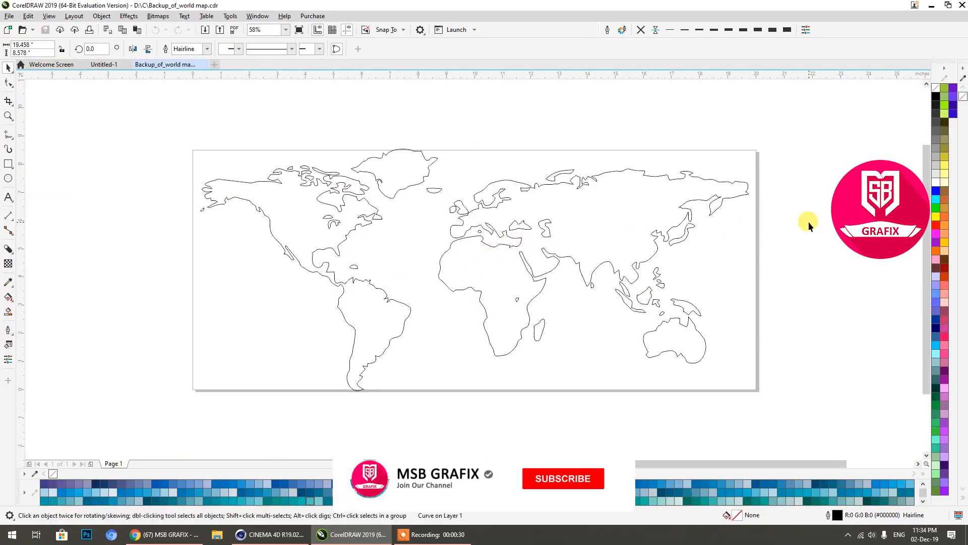
click(655, 214)
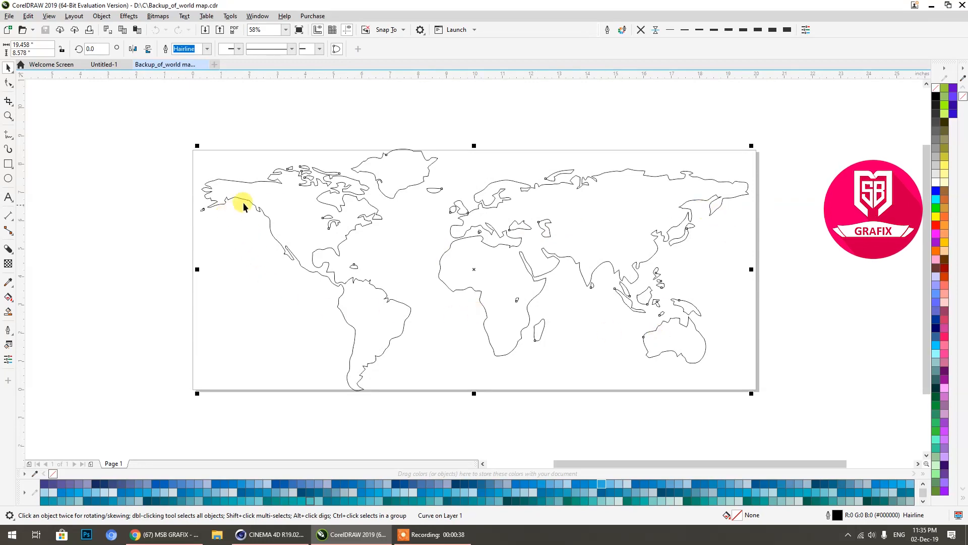
drag(237, 205, 307, 136)
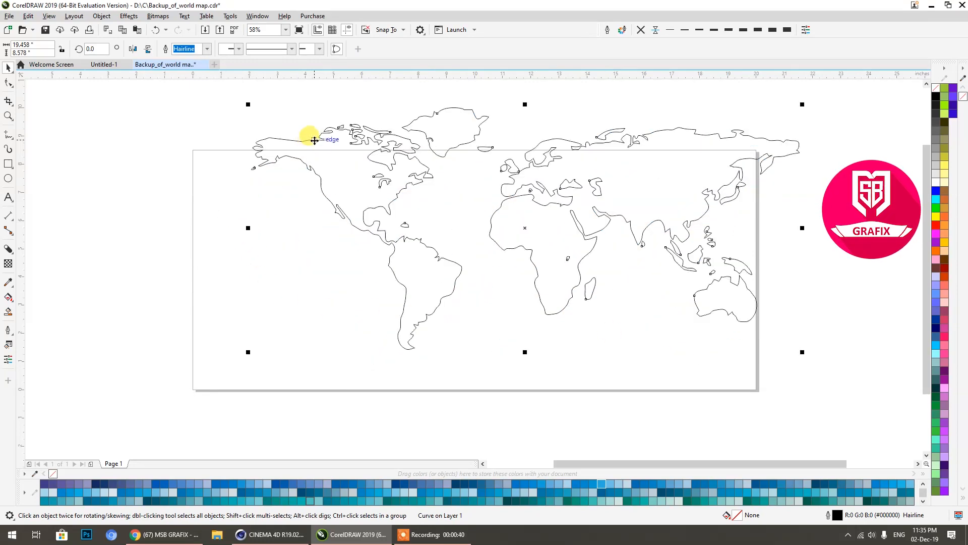
key(ctrl+z)
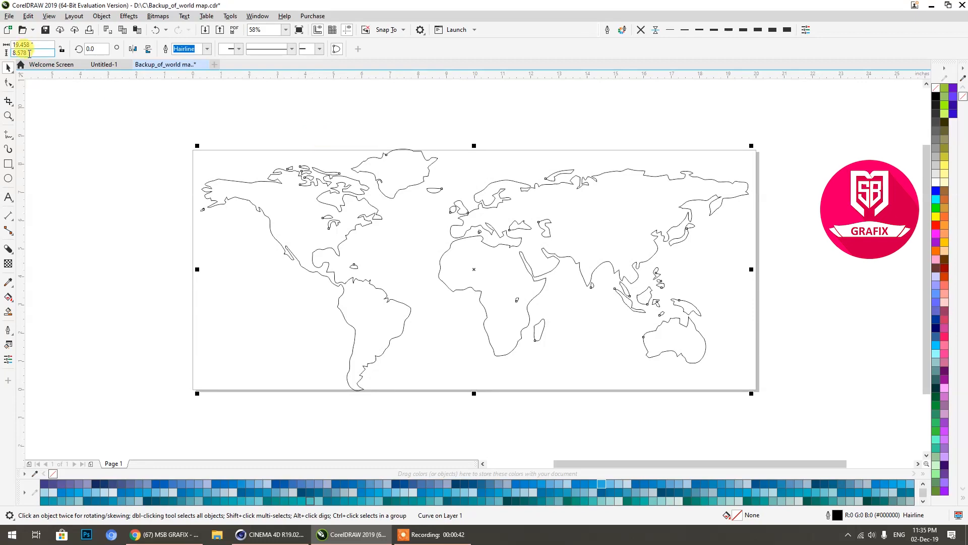
Step: Save only the selected map outline as "world map" in AI - Adobe Illustrator format on the C4D (D:) drive
click(10, 16)
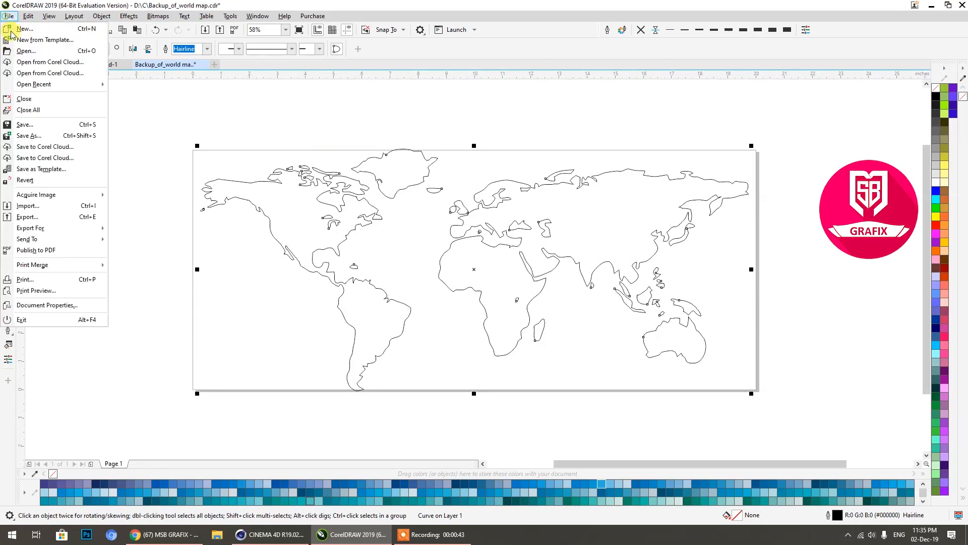
click(29, 135)
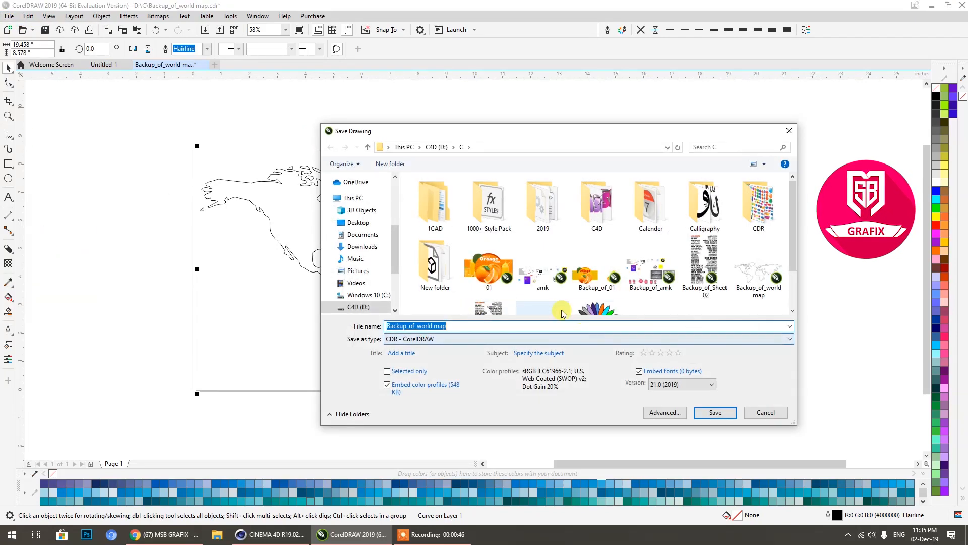
click(435, 146)
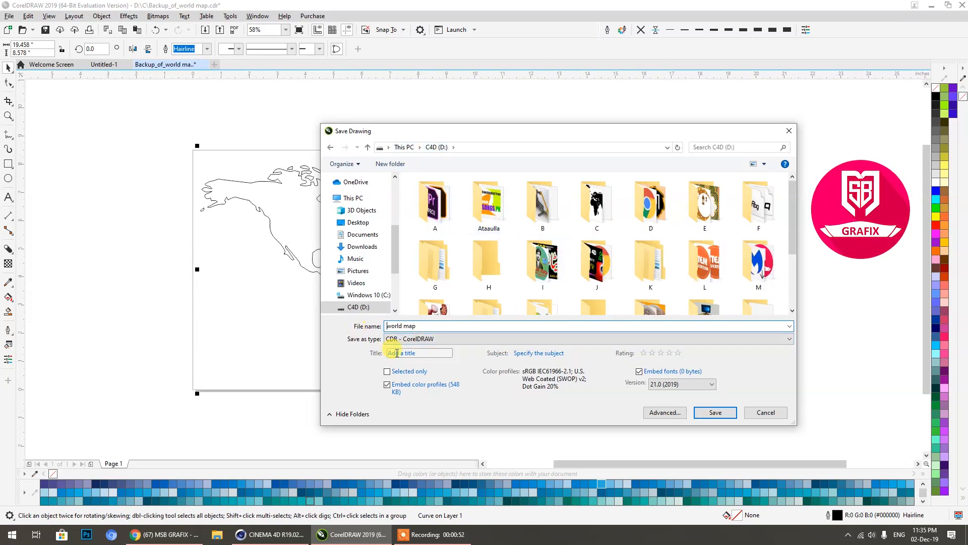
click(421, 339)
click(409, 150)
click(394, 371)
click(706, 398)
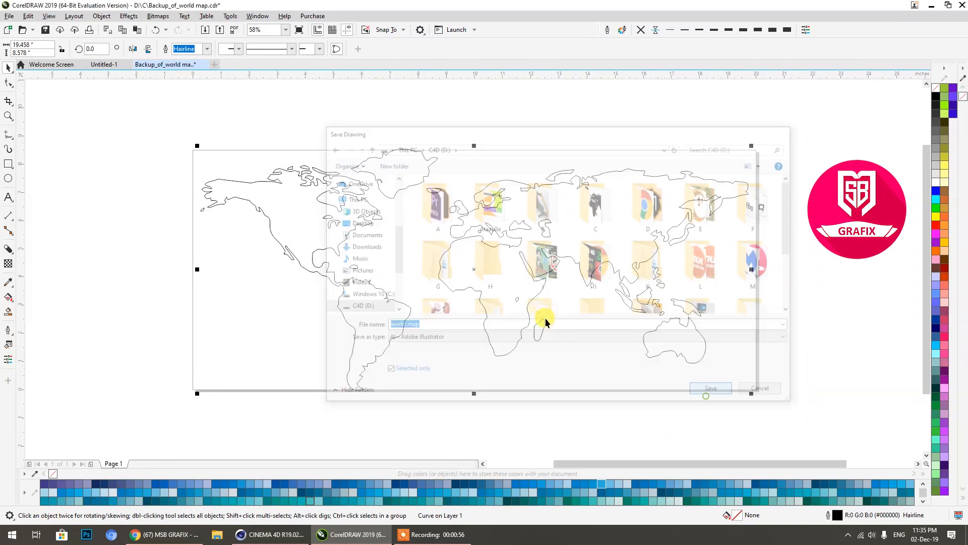
Step: Export with Adobe Illustrator 8.0 compatibility and limit the export range to the selection
click(454, 195)
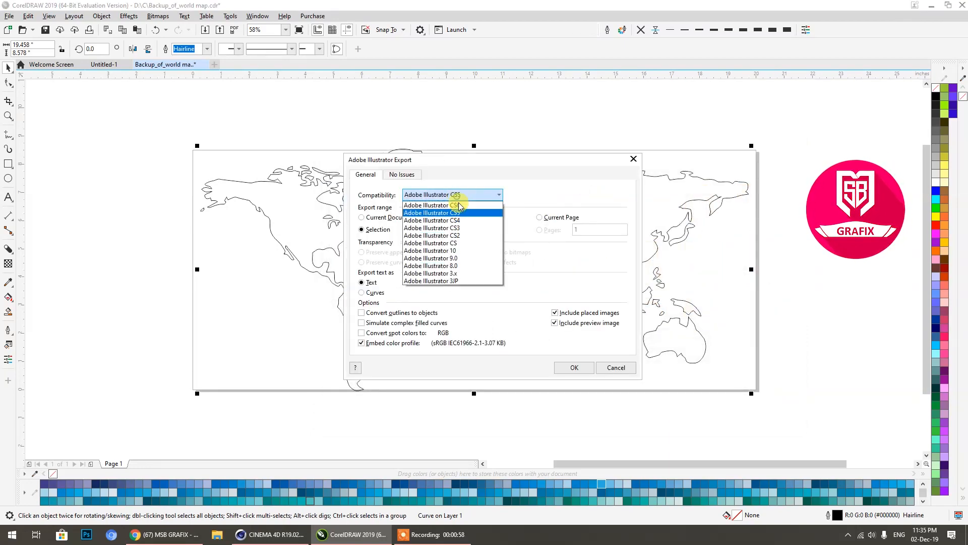
click(451, 268)
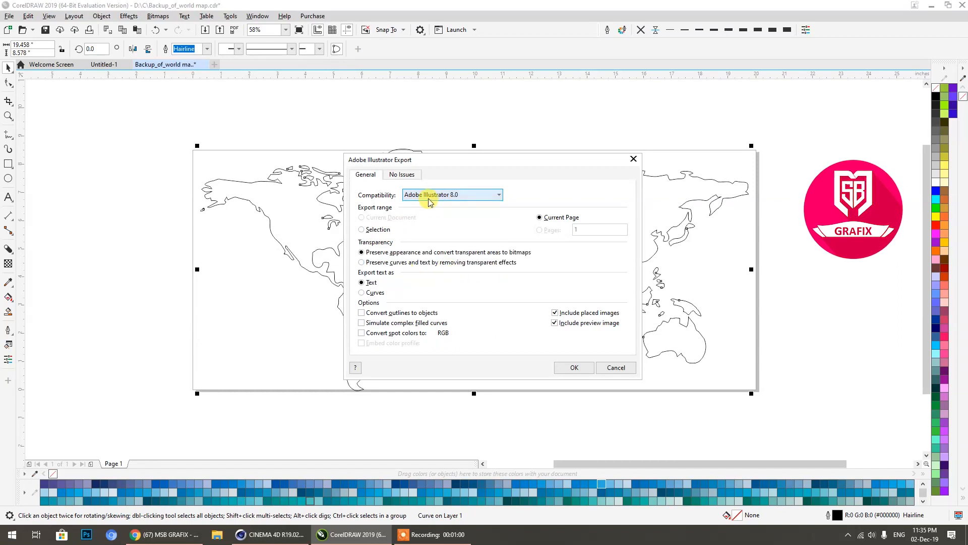
click(377, 231)
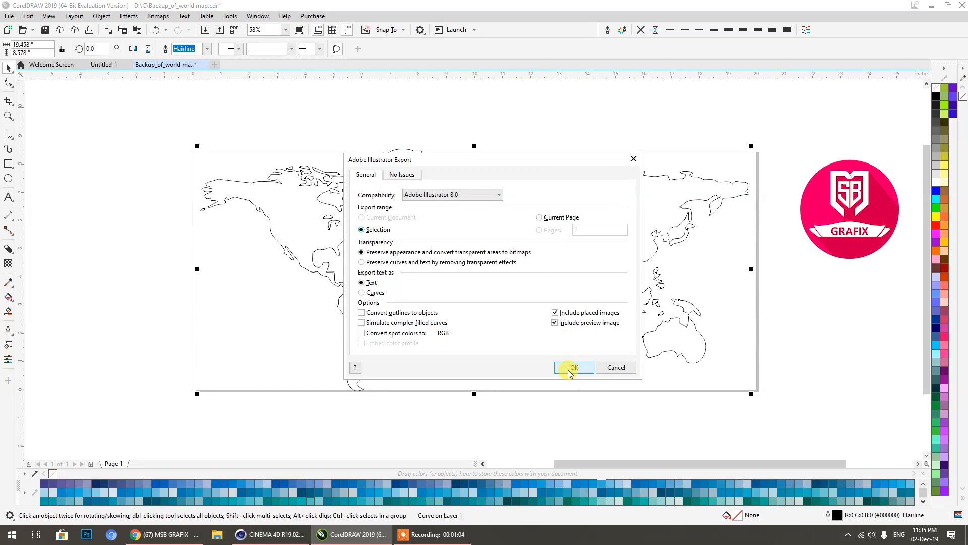
click(573, 368)
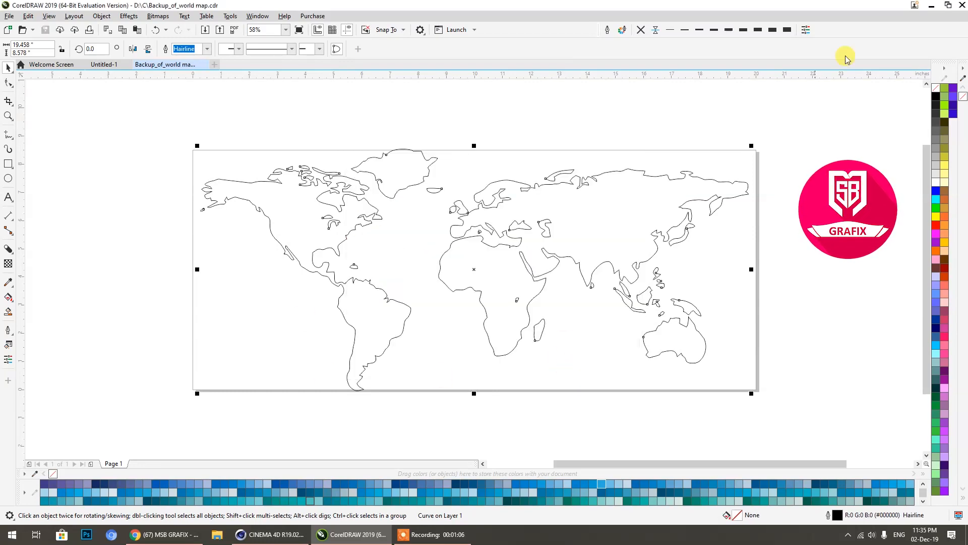
Step: Switch to Cinema 4D and merge the "world map" AI file from drive D: at scale 1 cm with Connect Splines on
click(932, 5)
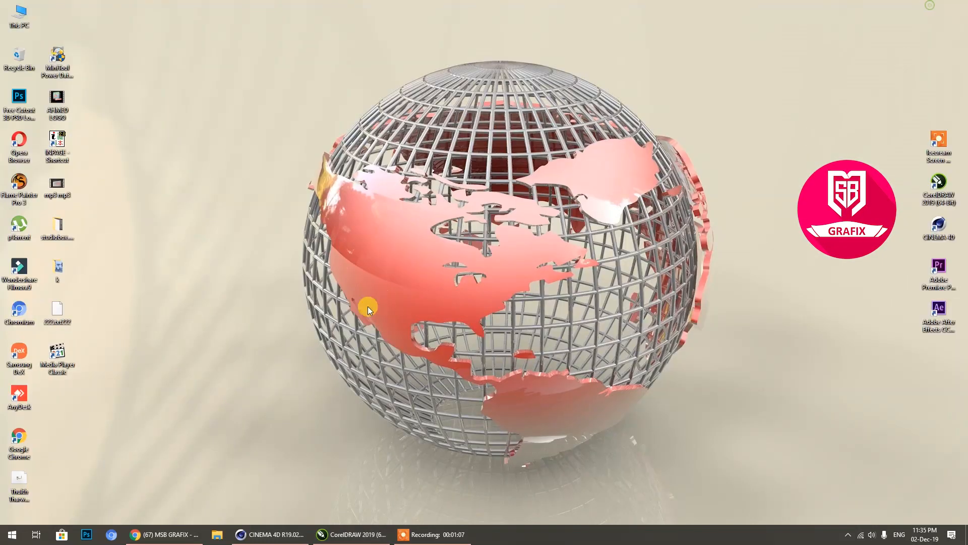
click(282, 534)
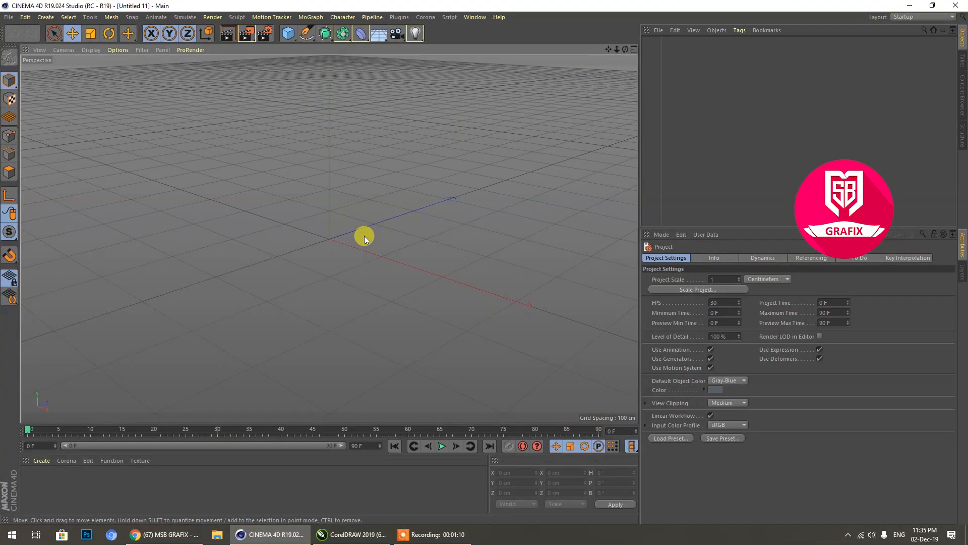
click(9, 17)
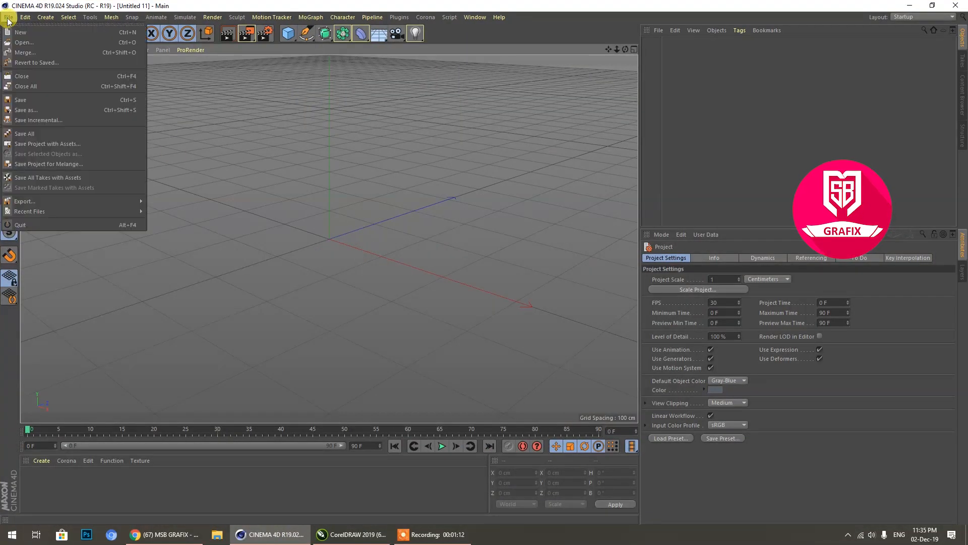
click(22, 53)
scroll(319, 157, down, 5)
scroll(440, 147, up, 1)
click(442, 88)
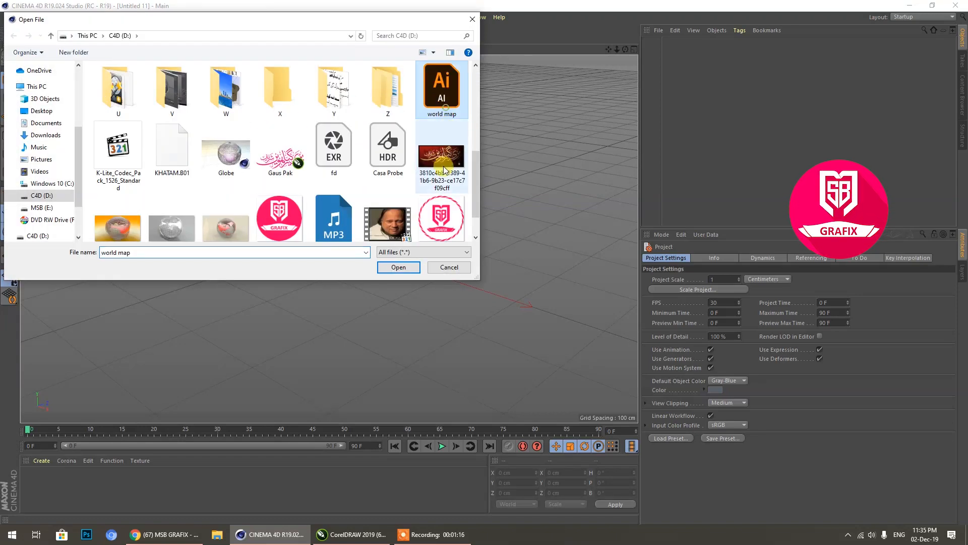
click(398, 267)
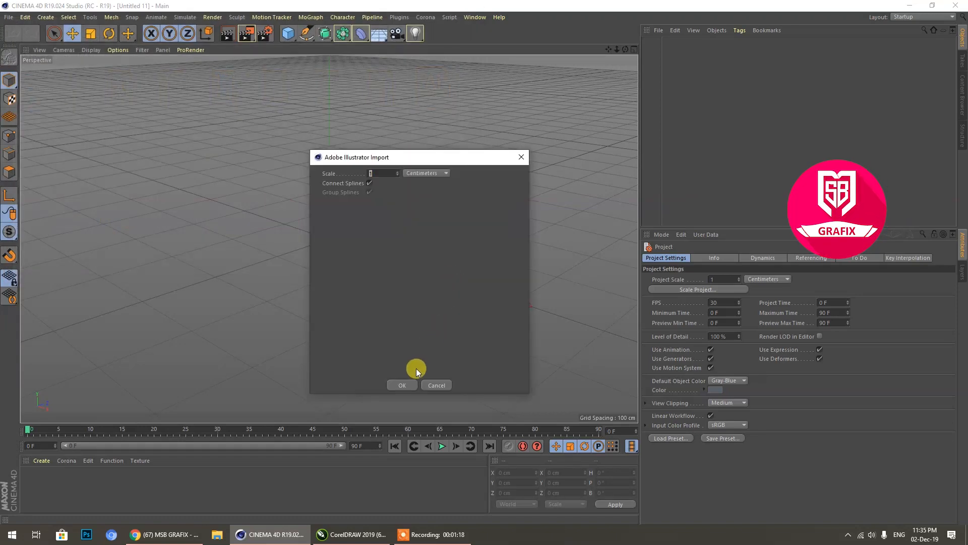
click(401, 387)
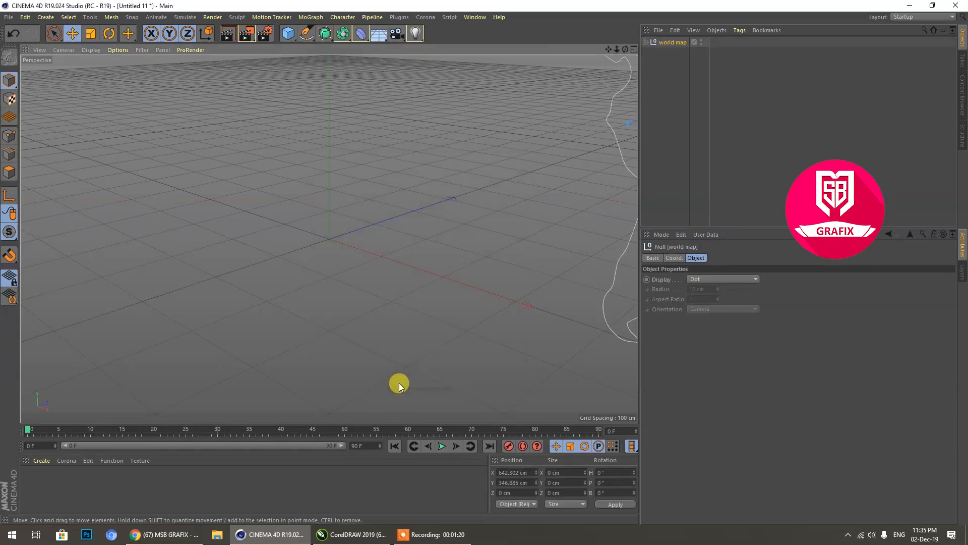
Step: Reset the world map null's X and Y positions to 0 cm and raise it along Y to about 354 cm
scroll(267, 302, down, 5)
scroll(263, 301, down, 4)
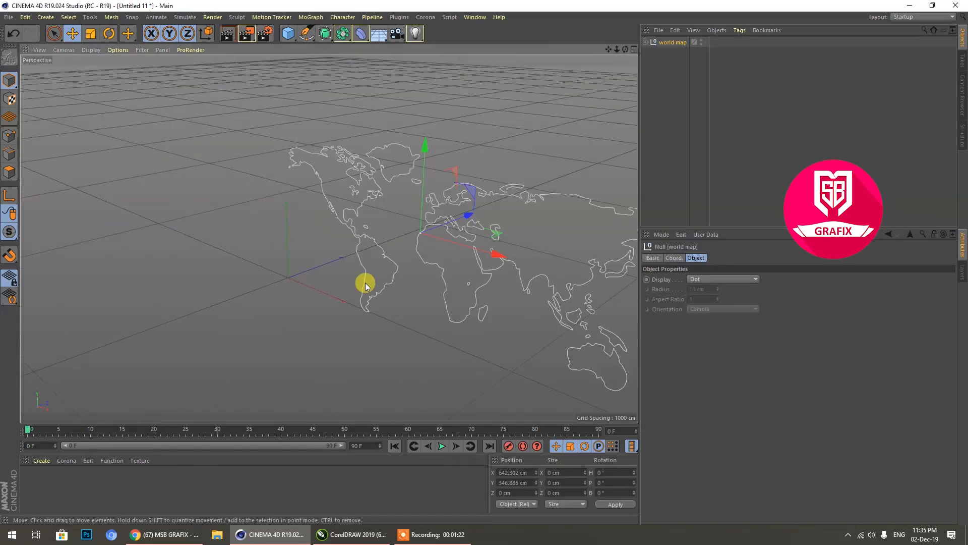
click(527, 472)
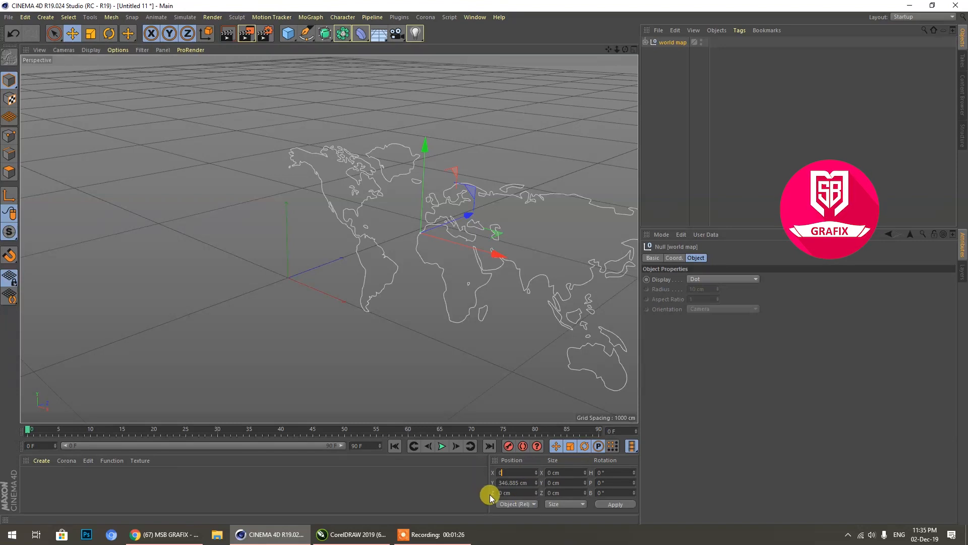
drag(525, 482, 494, 489)
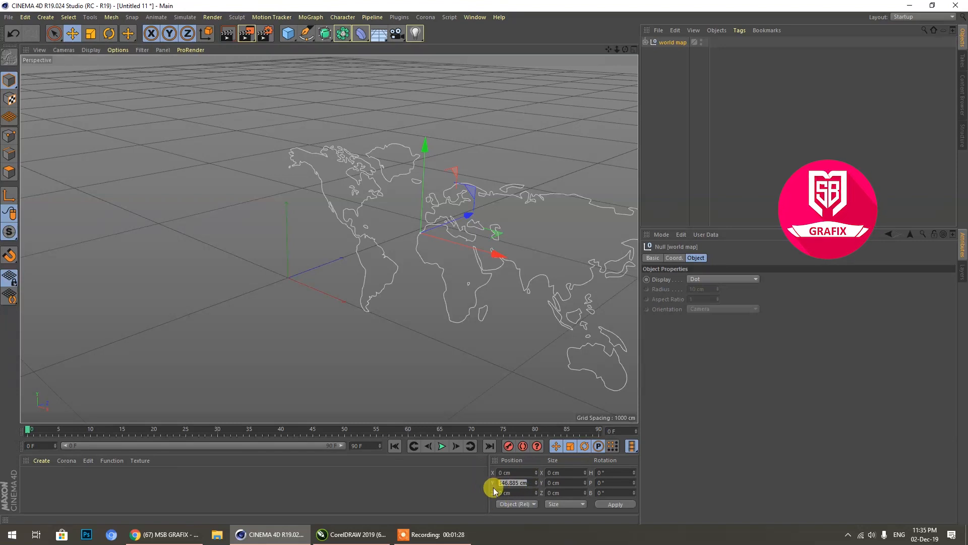
text(0)
key(Return)
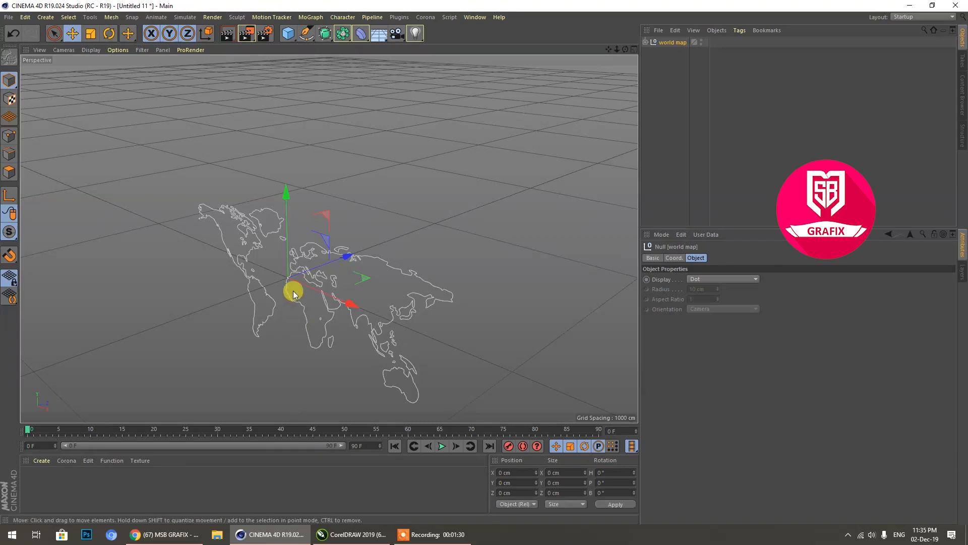
drag(288, 249, 279, 98)
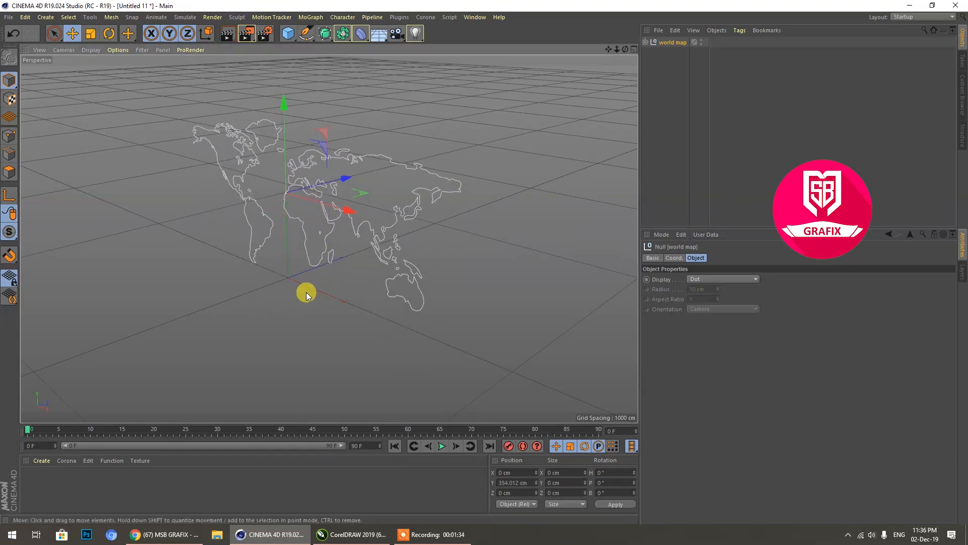
Step: Add an Extrude generator, make the world map null its child, and enable Hierarchical on the Extrude
drag(625, 50, 440, 280)
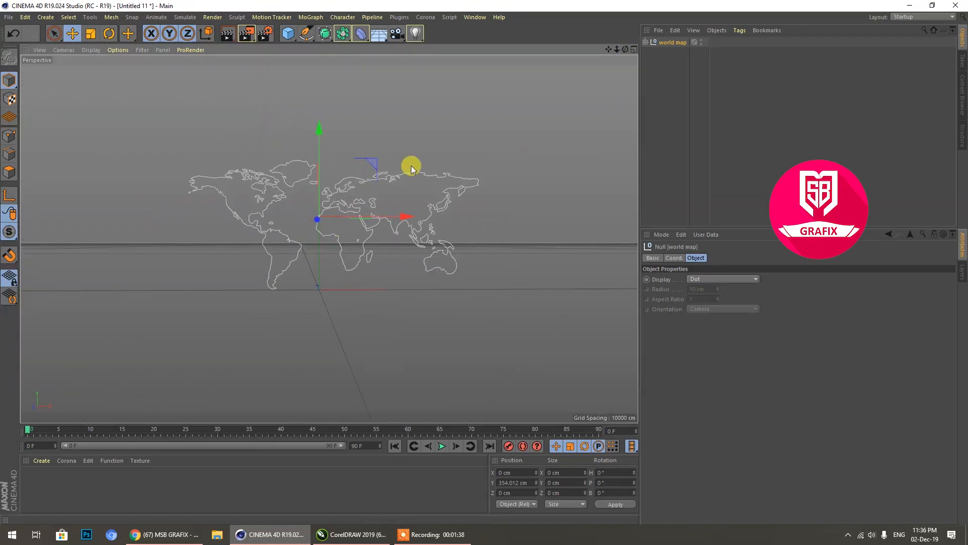
drag(325, 33, 434, 44)
drag(659, 54, 672, 43)
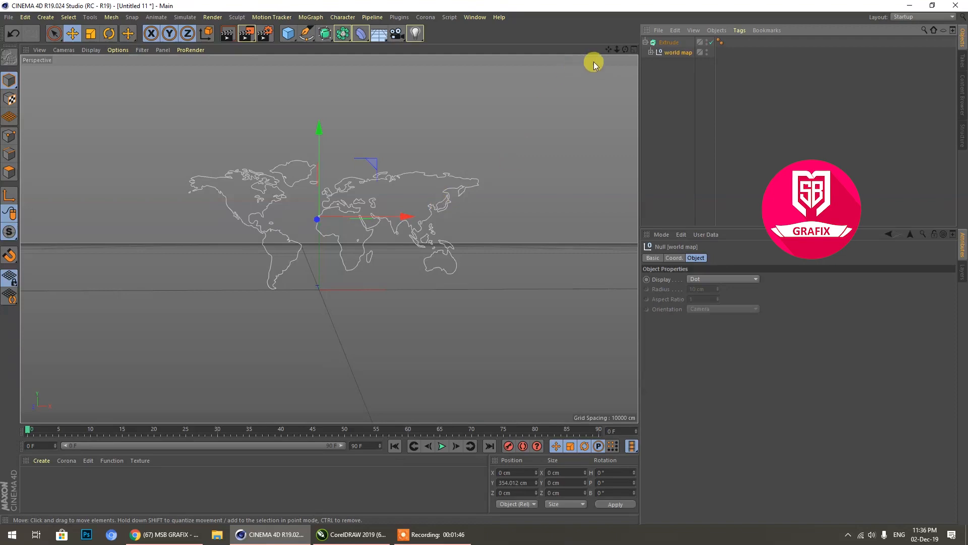
drag(625, 49, 606, 56)
scroll(377, 148, up, 3)
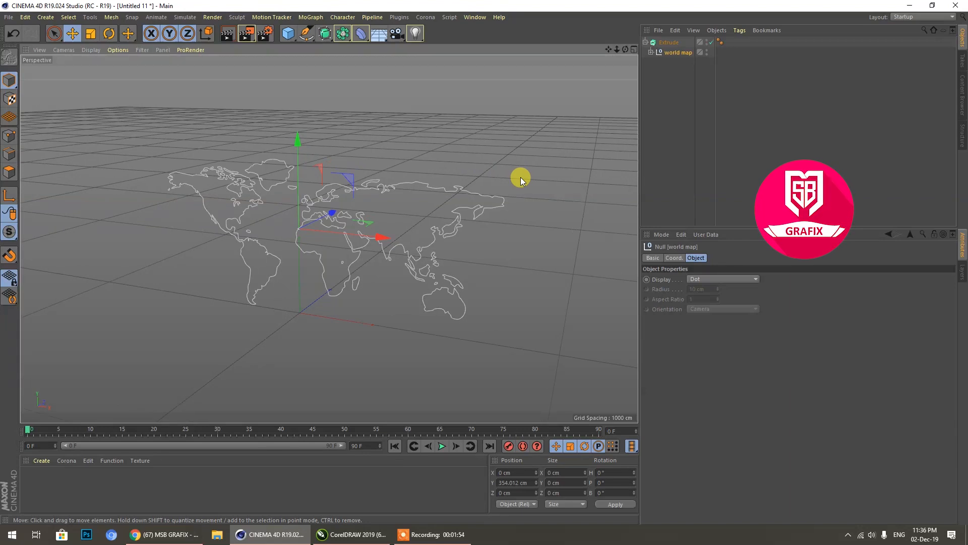
click(662, 43)
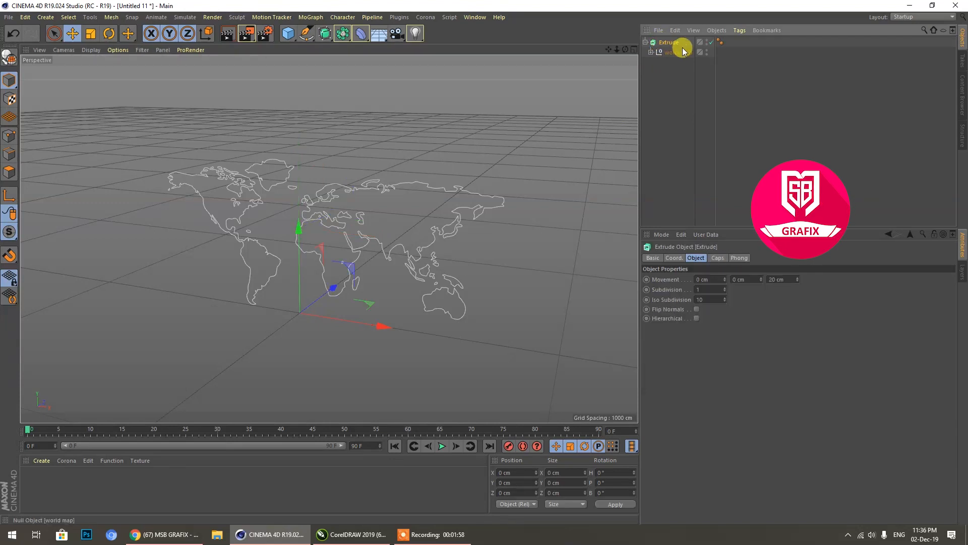
click(697, 319)
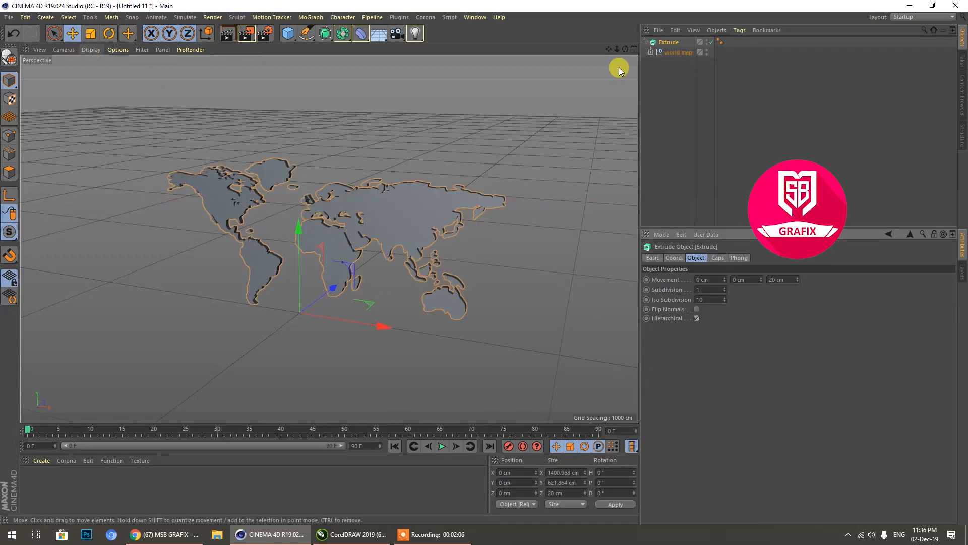
Step: Display the model in Gouraud Shading (Lines) and set the Extrude's caps to Quadrangles with Regular Grid enabled
click(90, 50)
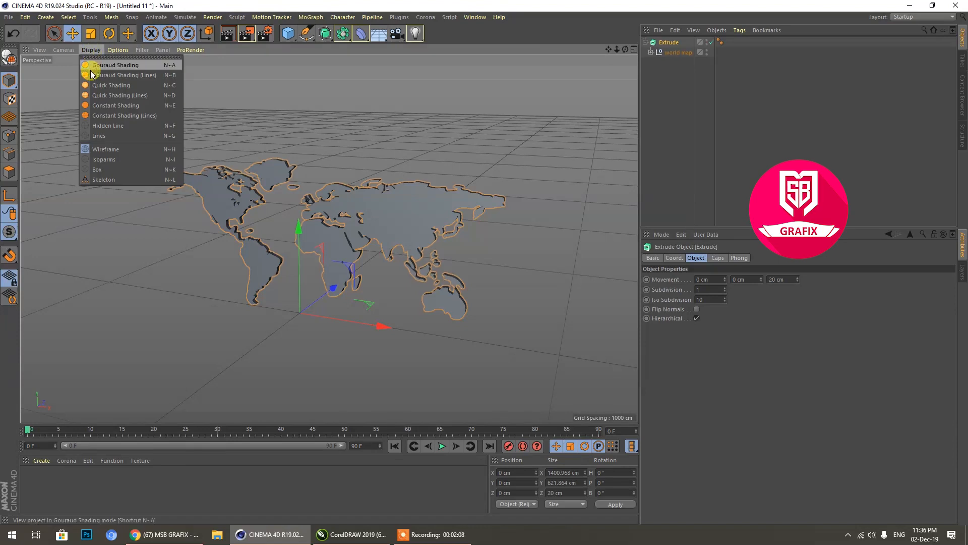
click(138, 75)
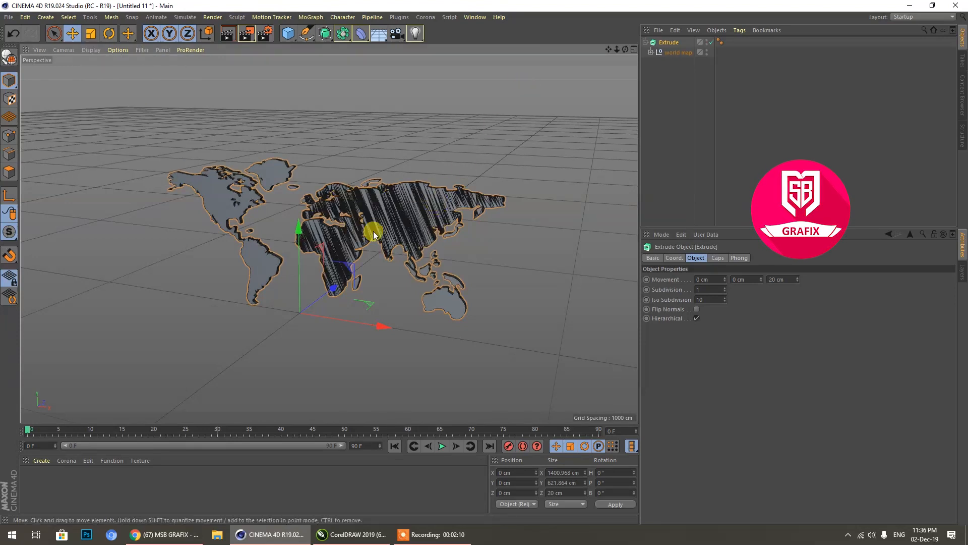
click(720, 257)
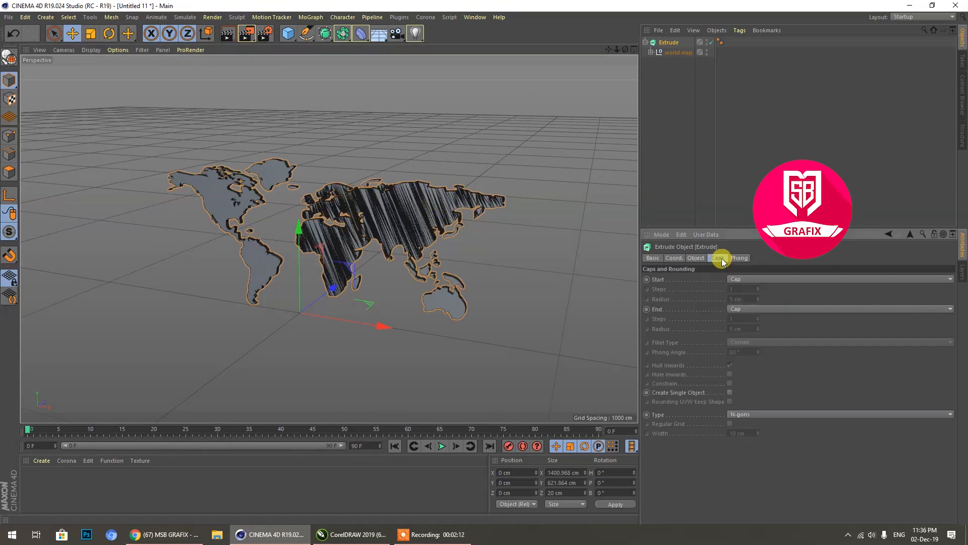
click(737, 414)
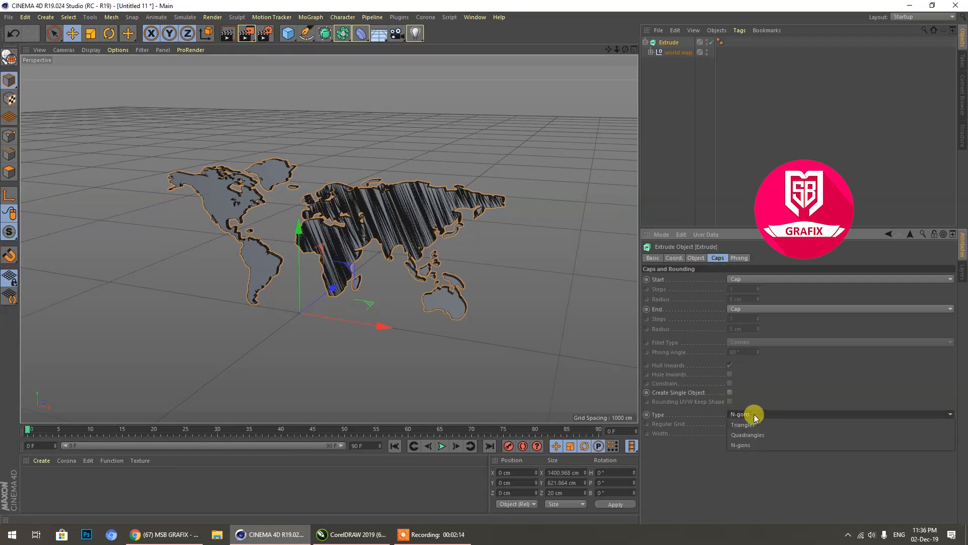
click(749, 435)
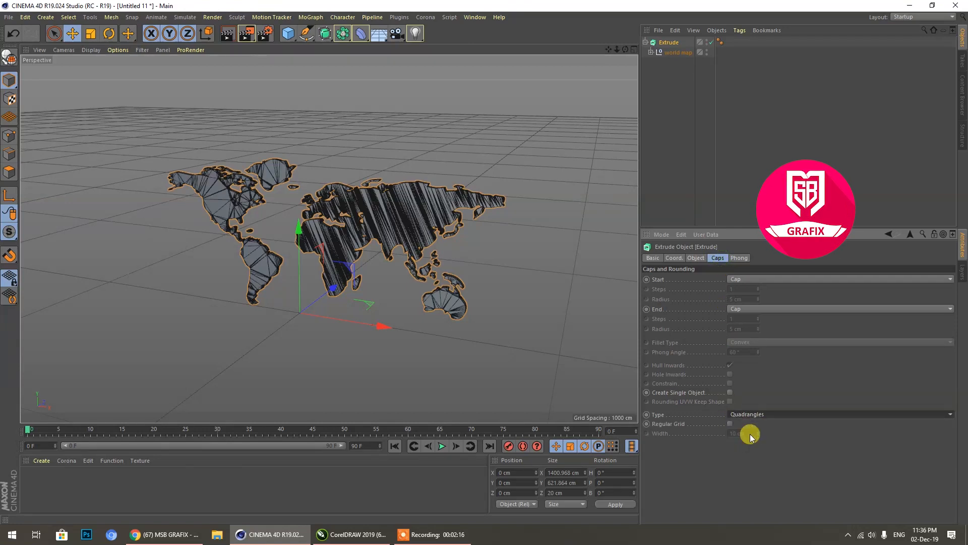
click(729, 424)
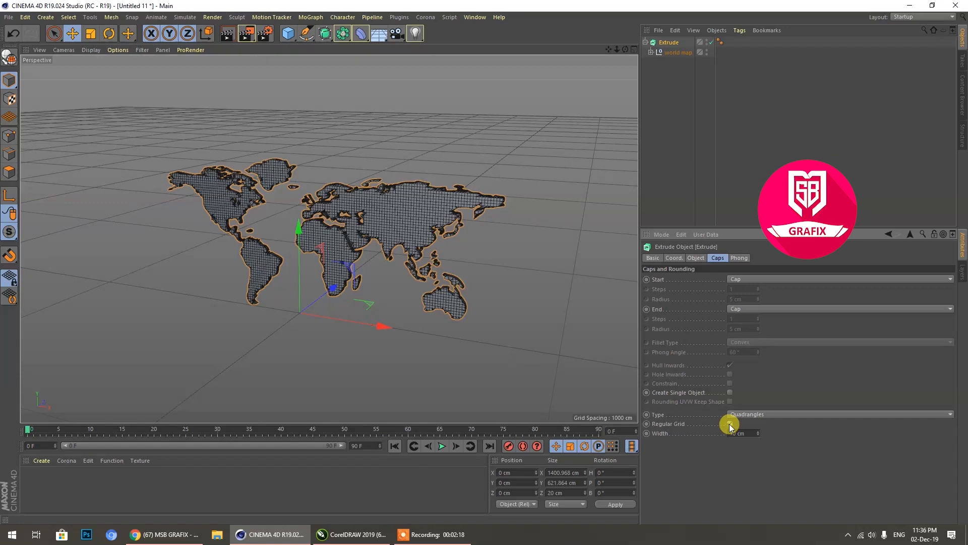
Step: Set the regular grid width of the Extrude's caps to 6 cm
click(745, 434)
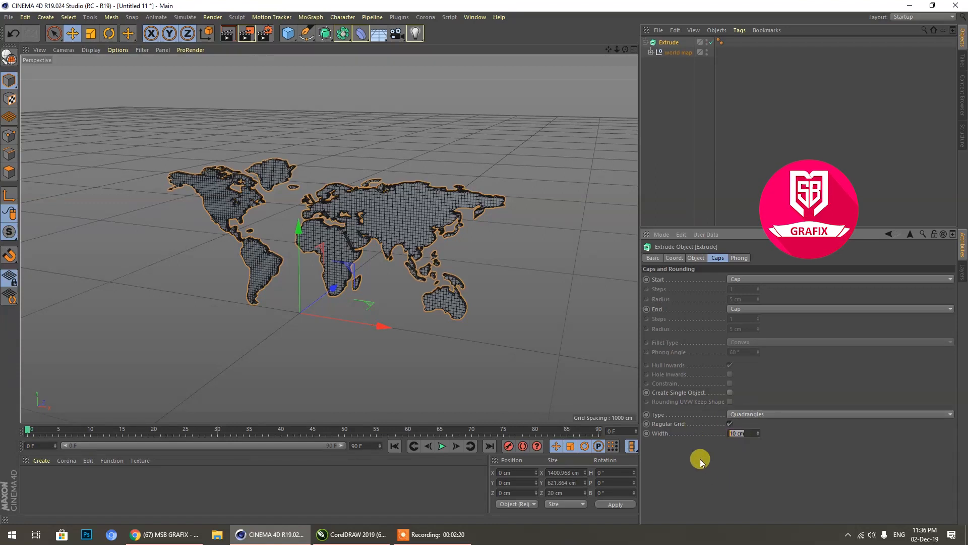
text(6)
key(Return)
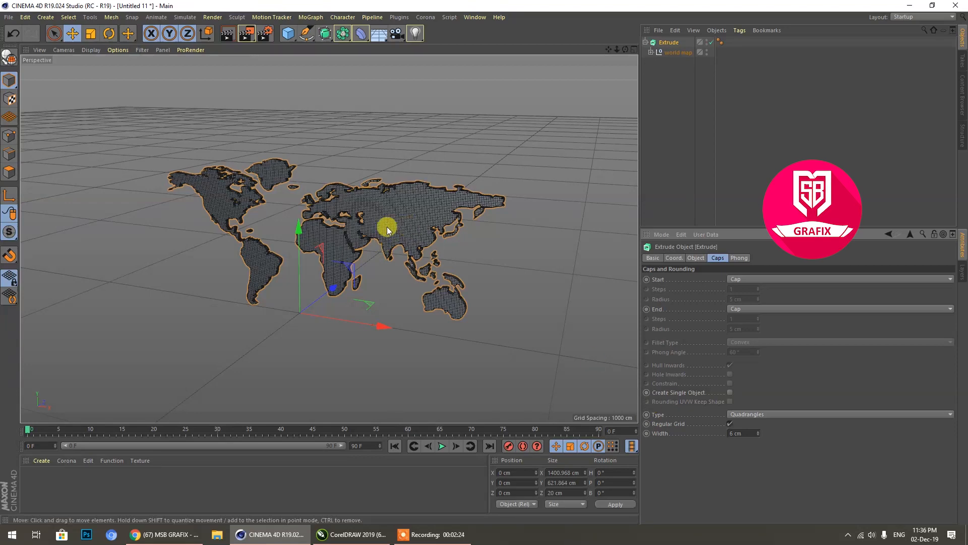
scroll(412, 212, up, 5)
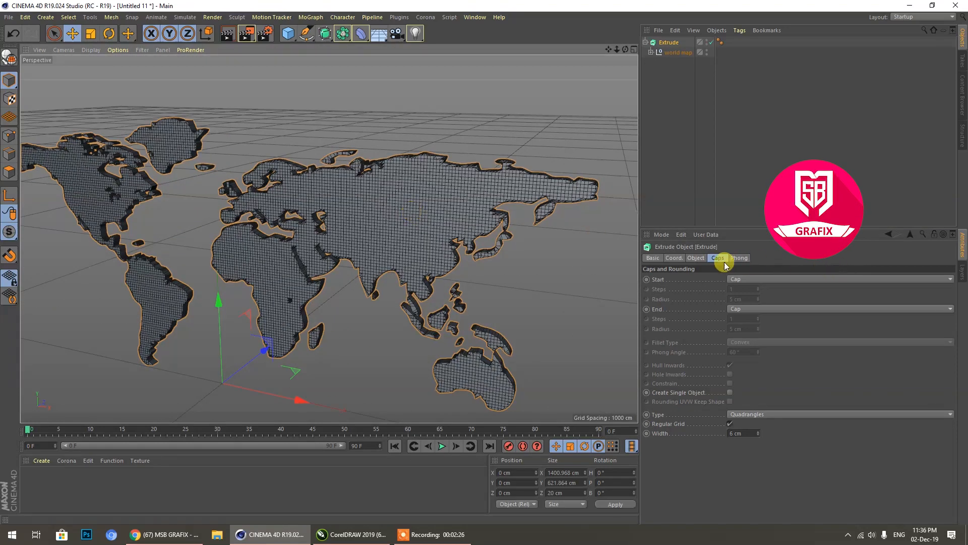
Step: Try a 3 cm Z movement on the Extrude and view the map's thickness from the side
click(696, 258)
click(781, 279)
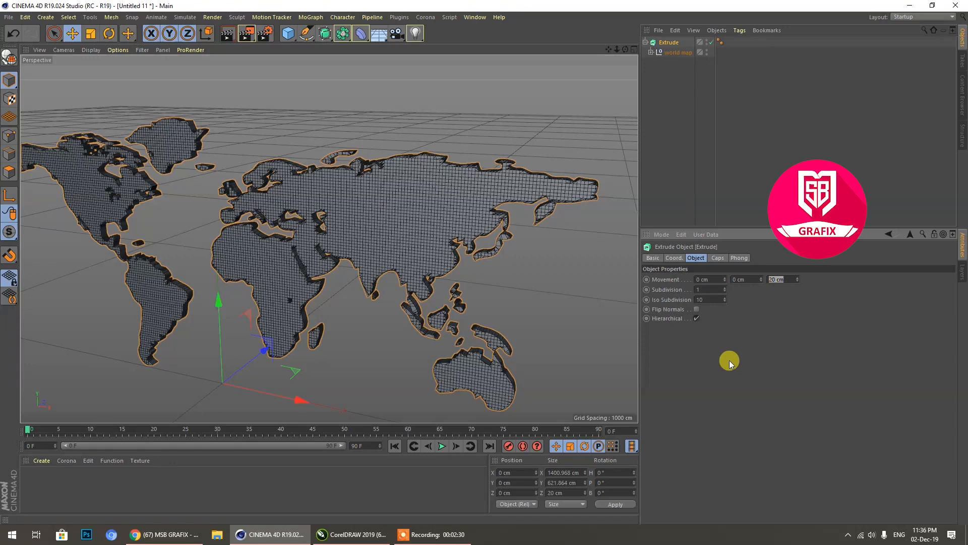
text(3)
key(Return)
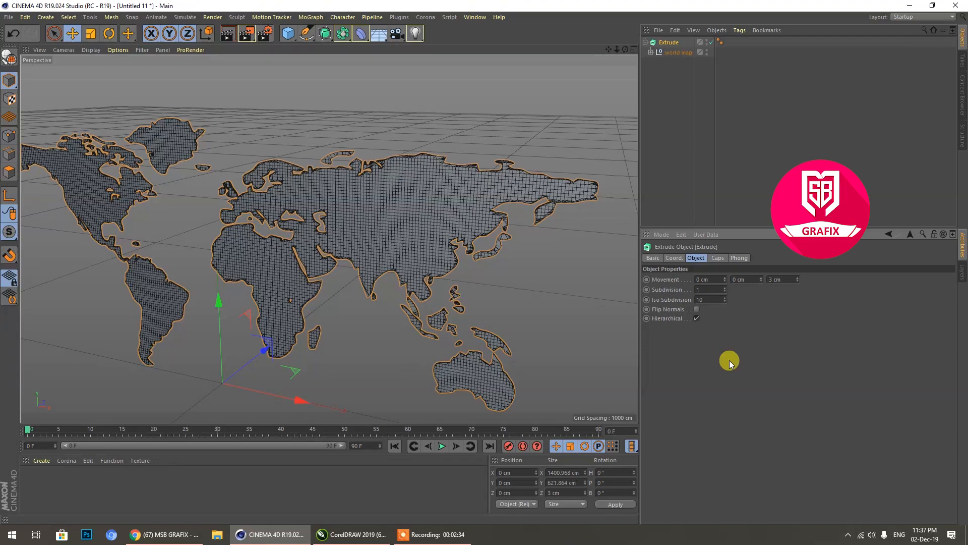
drag(625, 49, 560, 83)
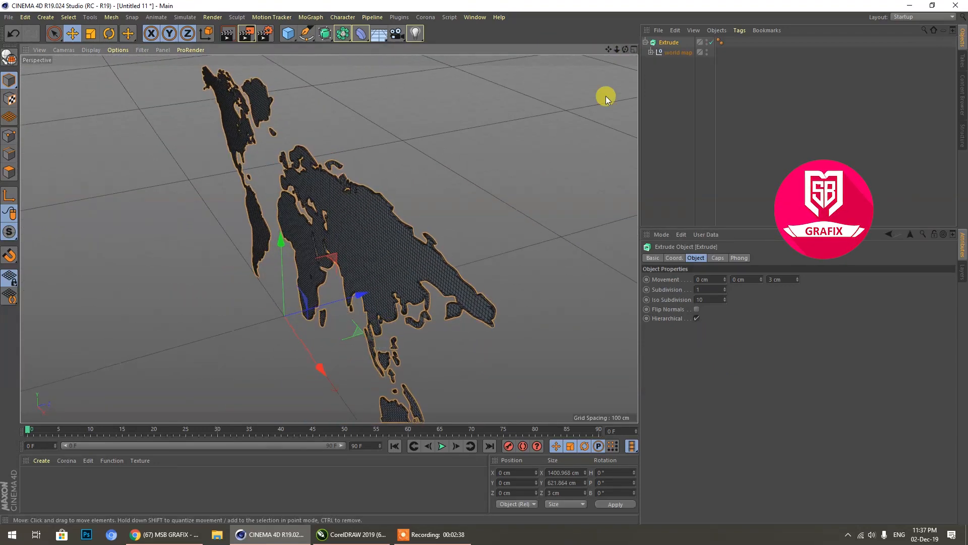
scroll(482, 272, up, 3)
Step: Set the Extrude's Z movement to 4 cm to get the final map thickness
click(777, 279)
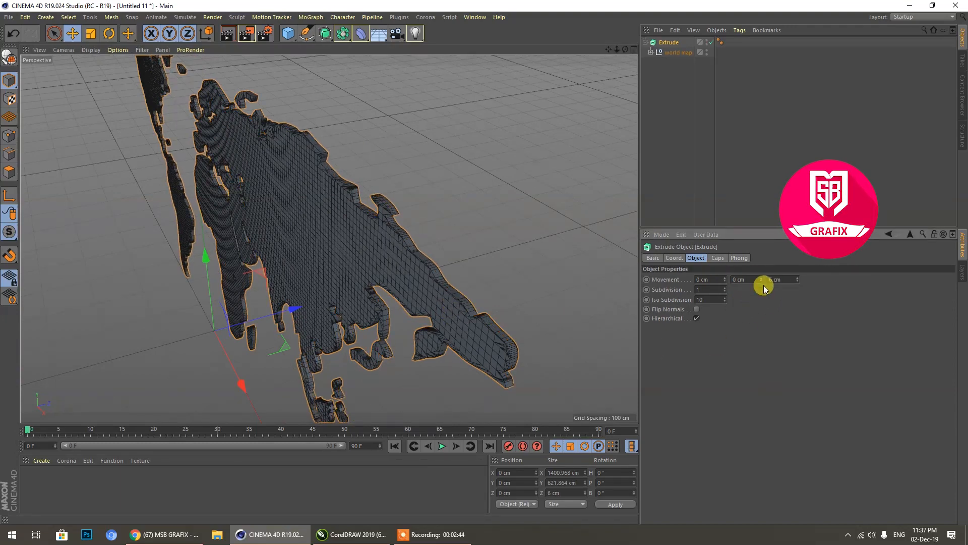
drag(781, 282, 748, 290)
text(4)
key(Return)
scroll(277, 273, down, 3)
scroll(588, 175, down, 3)
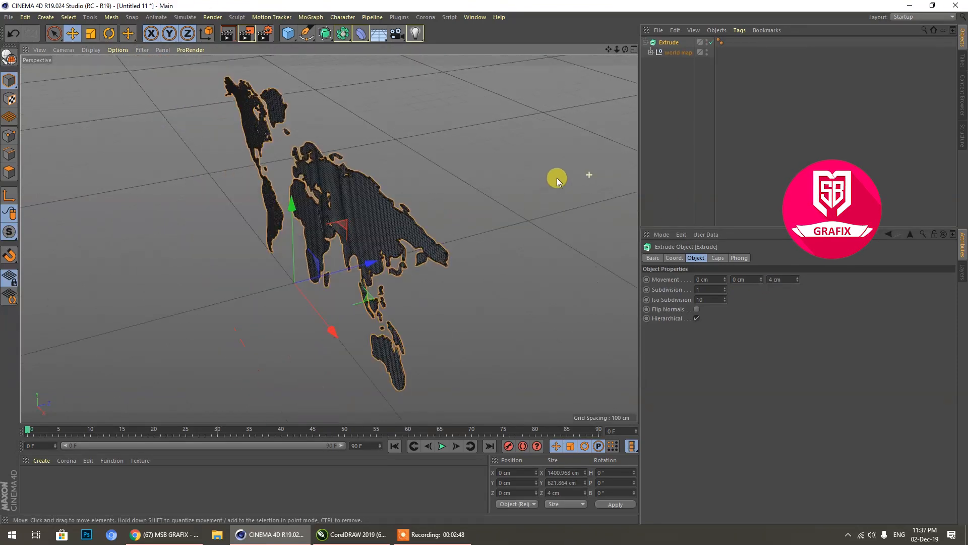
drag(626, 49, 665, 45)
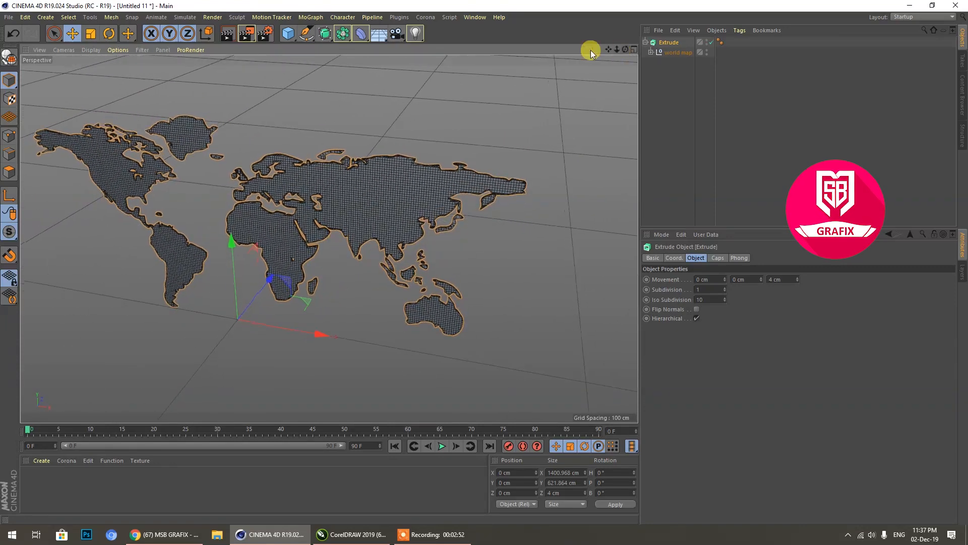
Step: Add a Wrap deformer and make it a direct child of the Extrude, above the world map null
click(361, 36)
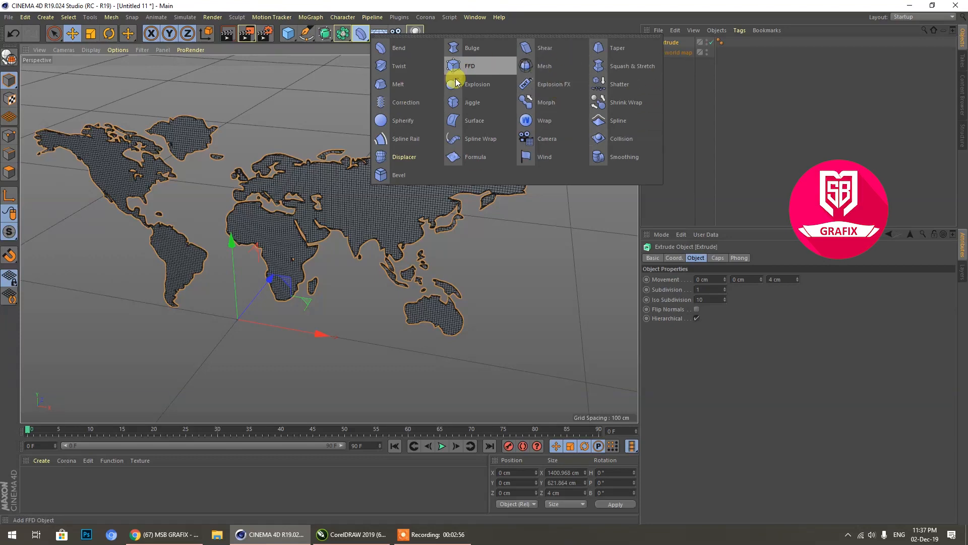
click(538, 122)
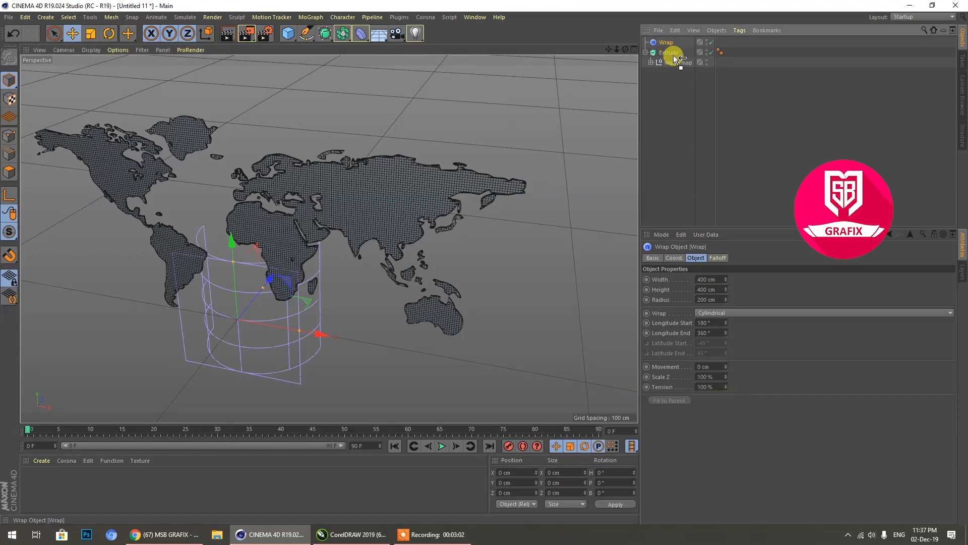
drag(675, 64, 674, 61)
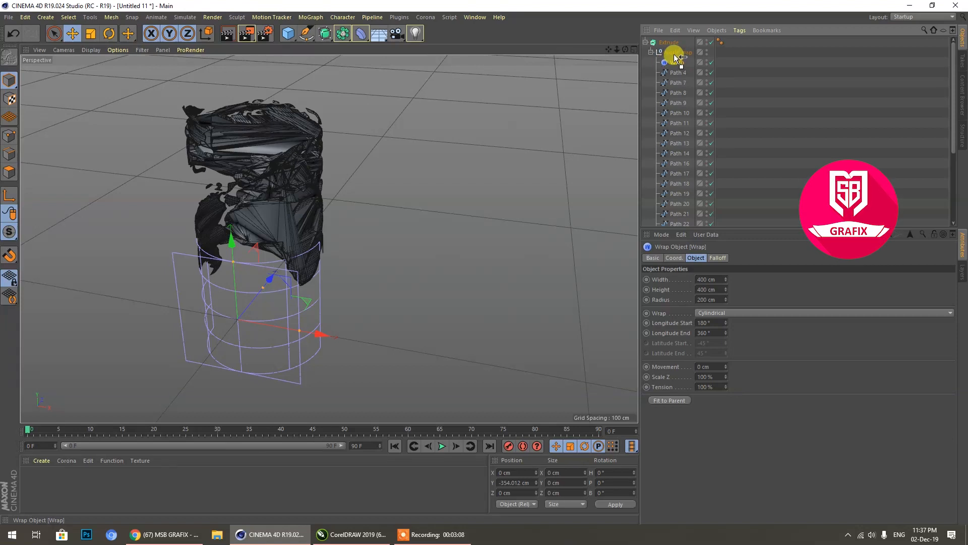
drag(675, 57, 670, 43)
click(651, 62)
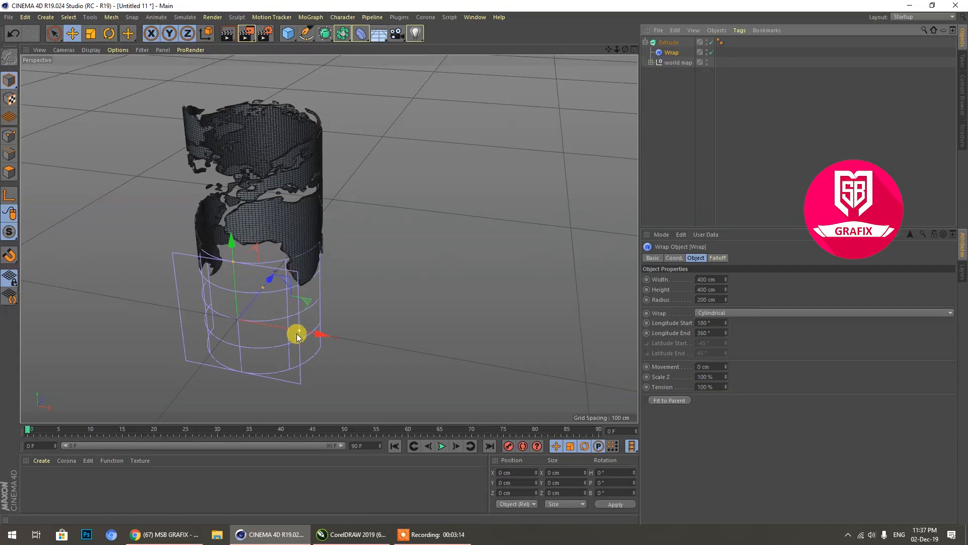
Step: Widen the Wrap deformer to about 815 cm and raise it along Y to about 276 cm
drag(299, 329, 367, 343)
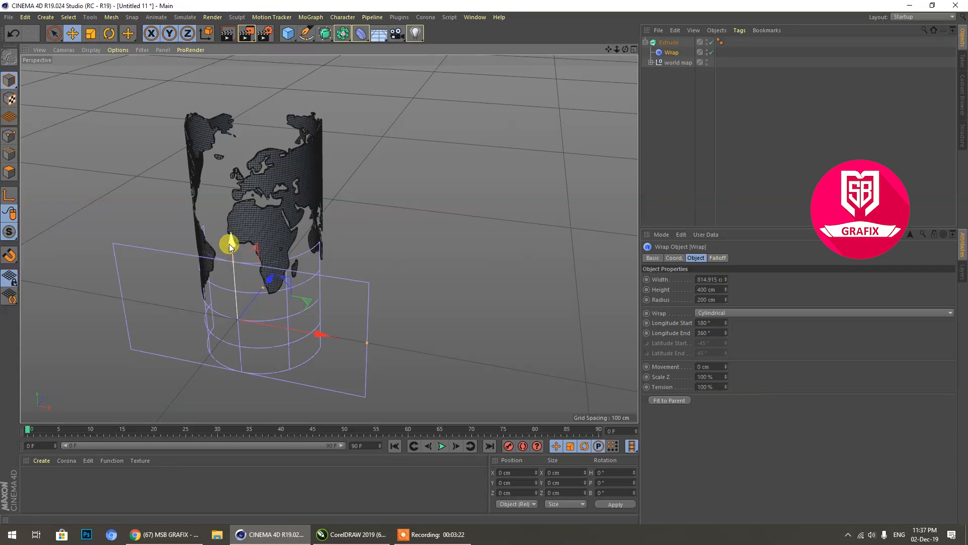
drag(230, 234, 242, 178)
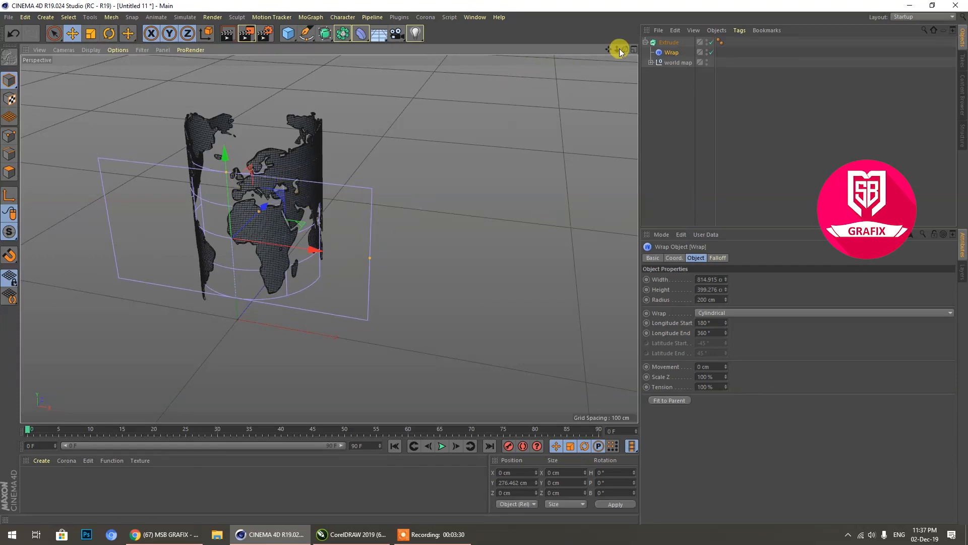
mouse_move(624, 52)
mouse_down()
mouse_move(580, 59)
mouse_move(621, 76)
mouse_move(660, 26)
mouse_move(630, 43)
mouse_up()
Step: Change the Wrap deformer to Spherical and raise it along Y to about 296 cm
click(720, 313)
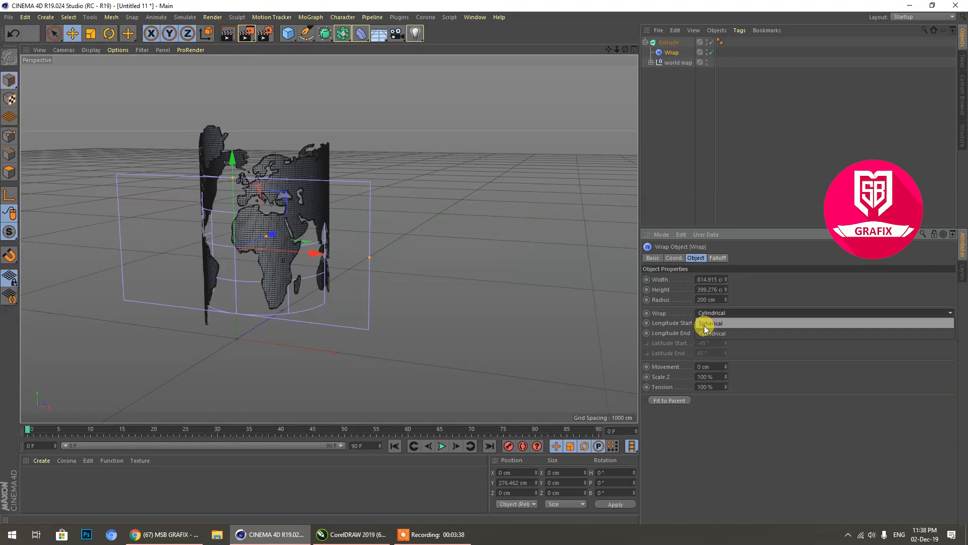
click(706, 324)
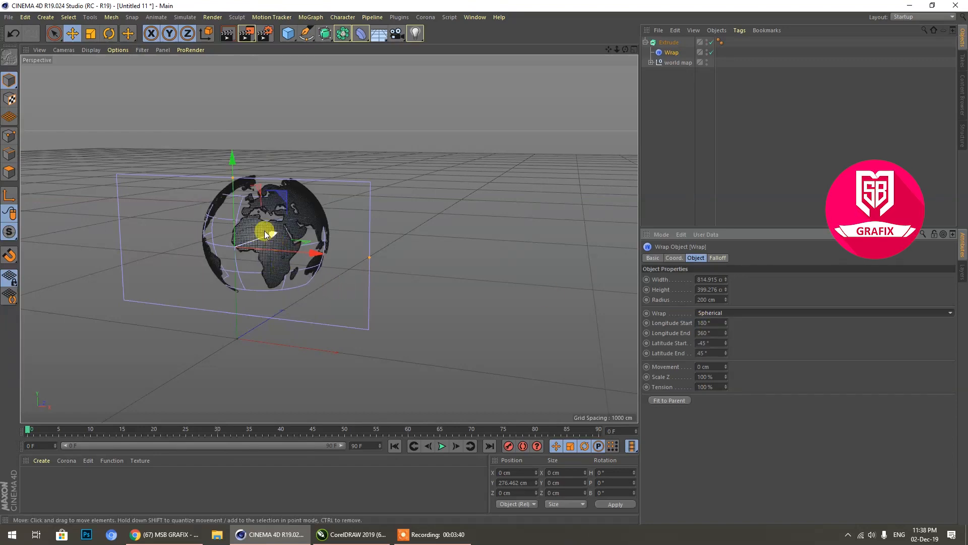
drag(625, 49, 636, 76)
alt+drag(329, 239, 317, 233)
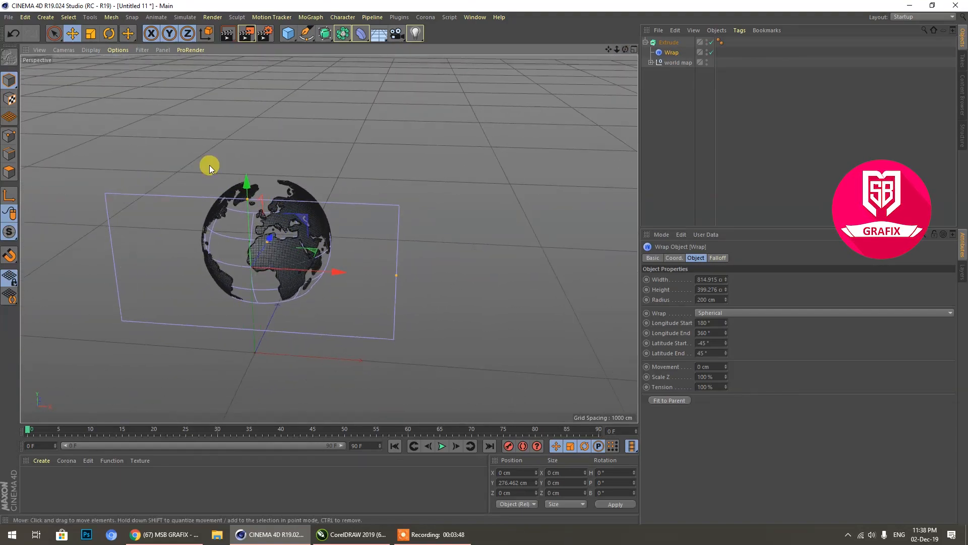
mouse_move(259, 190)
mouse_down()
mouse_move(247, 166)
mouse_move(257, 58)
mouse_move(253, 296)
mouse_move(250, 174)
mouse_up()
Step: In the Top view, move the Wrap deformer along Z to about 10.5 cm
middle_click(250, 174)
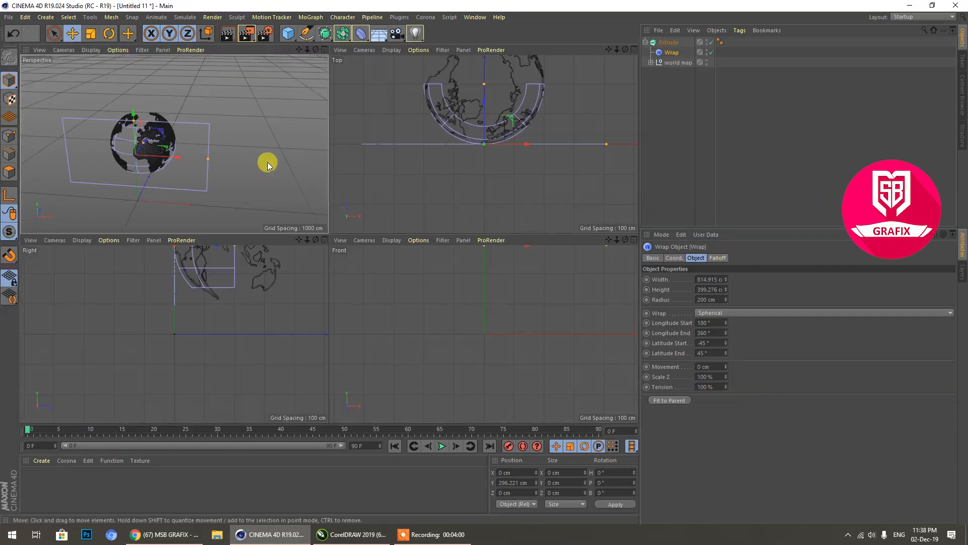
middle_click(442, 162)
scroll(401, 170, down, 5)
scroll(353, 148, up, 3)
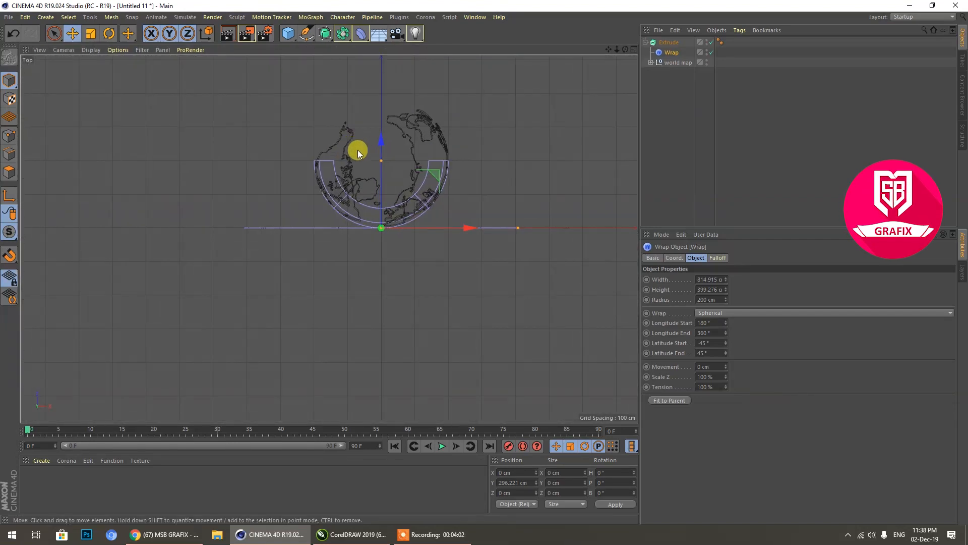
drag(381, 141, 380, 138)
Step: In the Front view, raise the Wrap deformer along Y to about 299 cm, and inspect the globe in perspective
middle_click(380, 138)
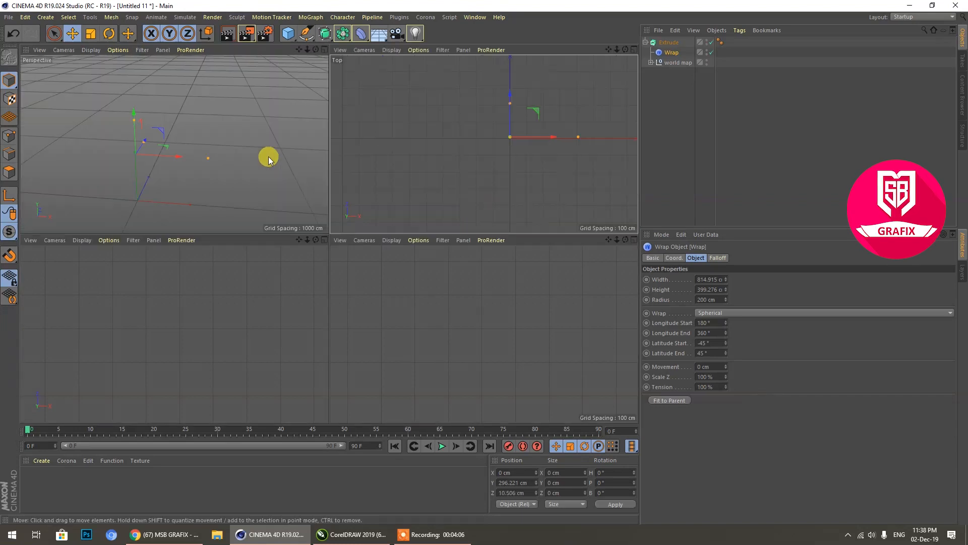
middle_click(460, 326)
scroll(392, 293, down, 6)
scroll(367, 270, up, 3)
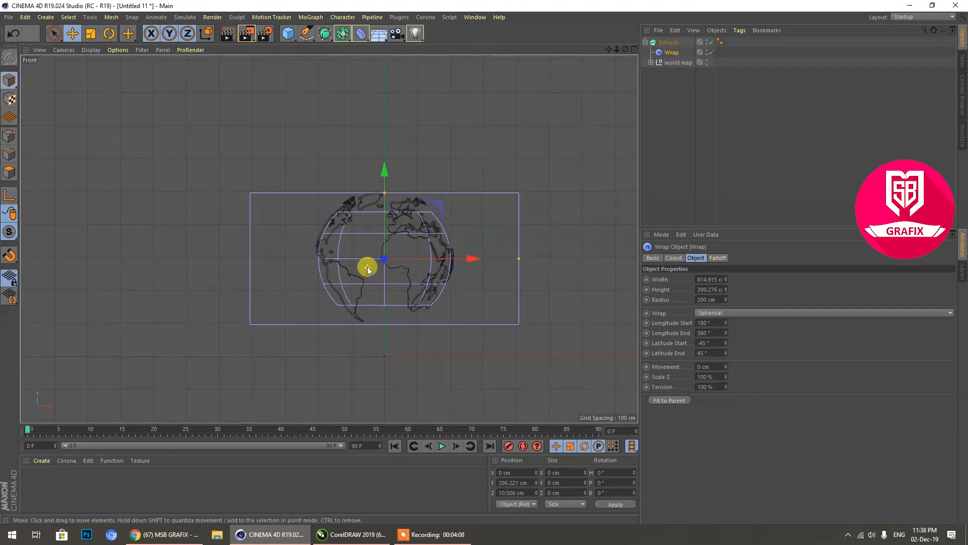
drag(385, 173, 386, 171)
middle_click(197, 199)
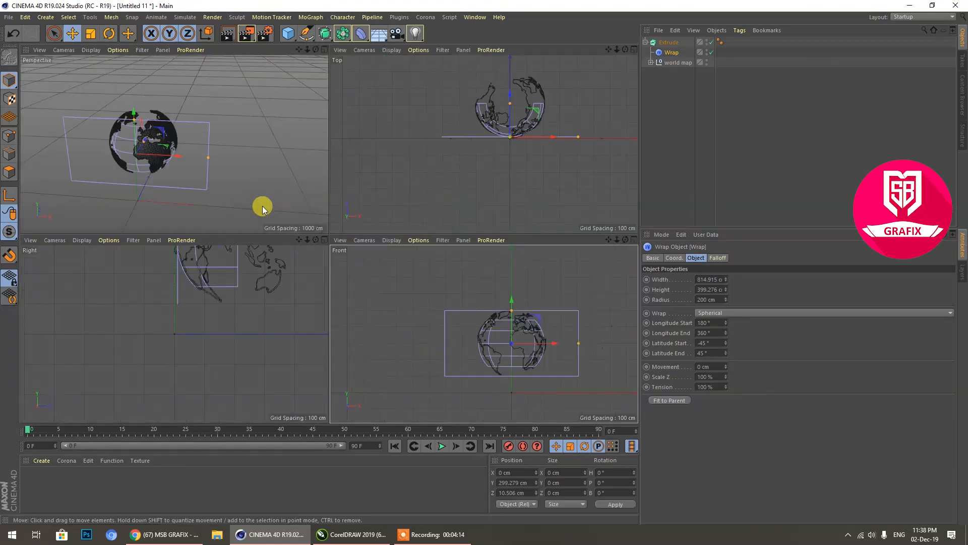
middle_click(259, 205)
scroll(311, 225, up, 2)
drag(626, 50, 626, 50)
Step: Create a new material and give it a golden yellow color with H 49°, S 88% and V 85%
double_click(90, 489)
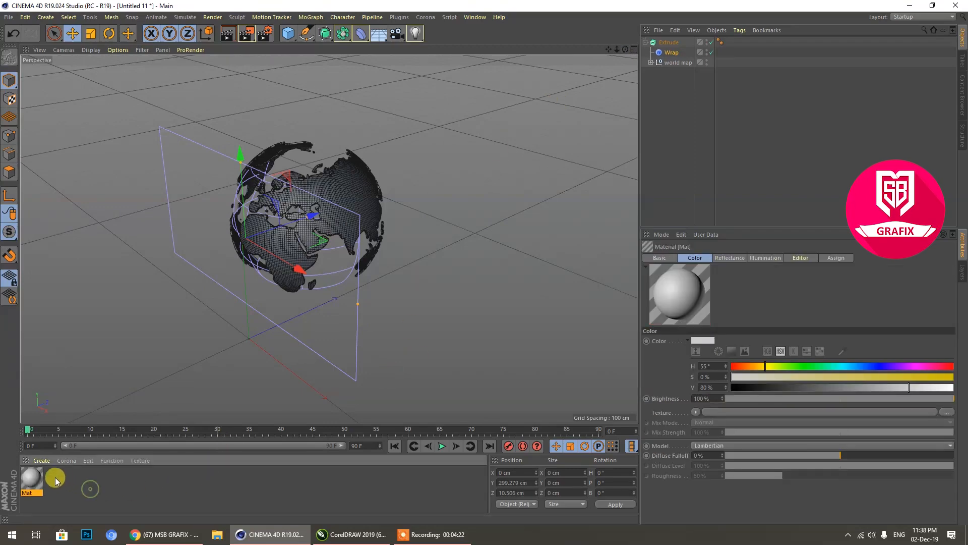
double_click(34, 481)
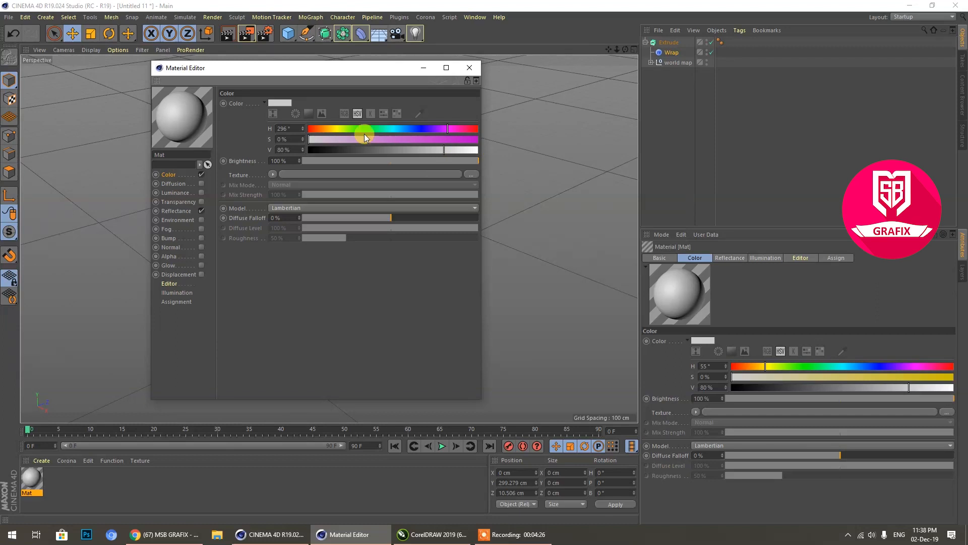
mouse_move(354, 136)
mouse_down()
mouse_move(440, 129)
mouse_move(336, 130)
mouse_up()
drag(450, 150, 458, 137)
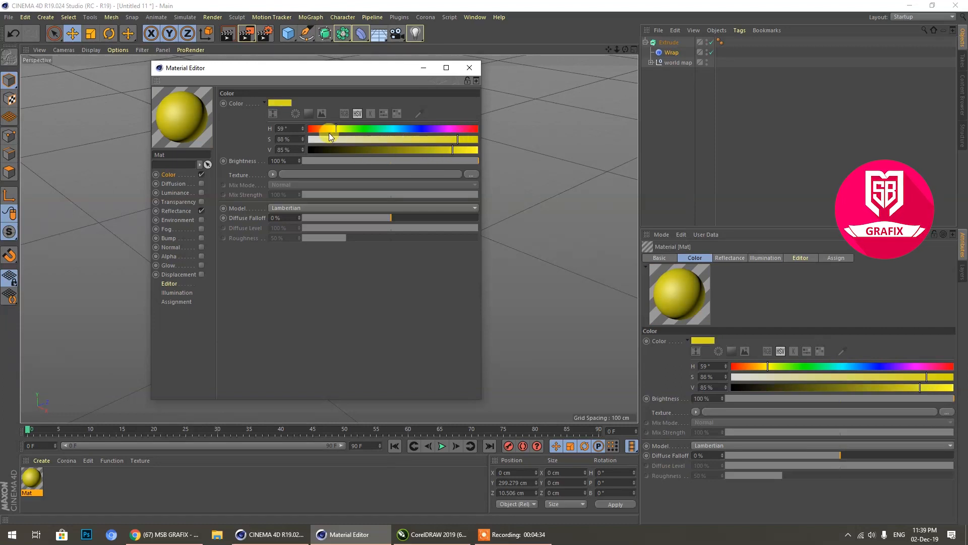
drag(337, 129, 330, 129)
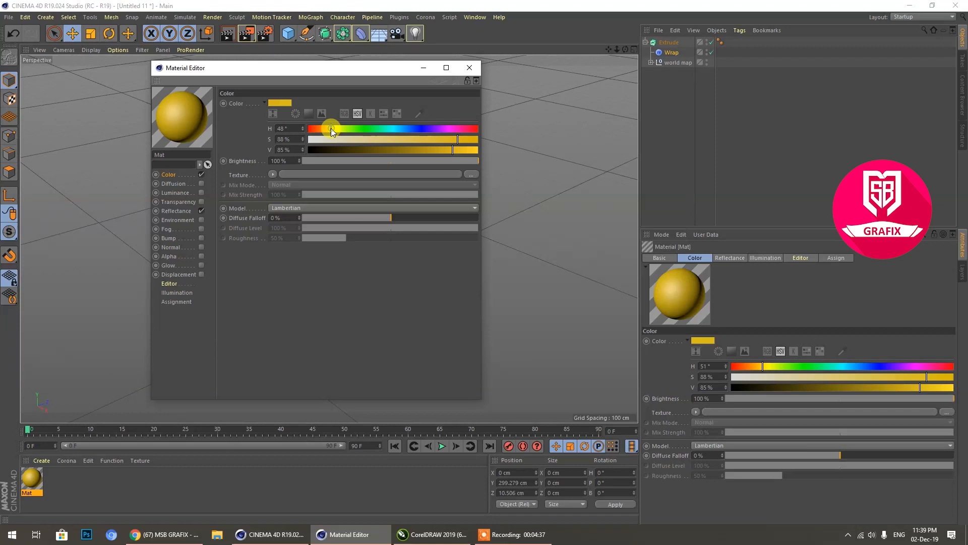
Step: Add a Reflection (Legacy) layer to the material's reflectance and set its specular strength to 10%
click(175, 211)
click(232, 124)
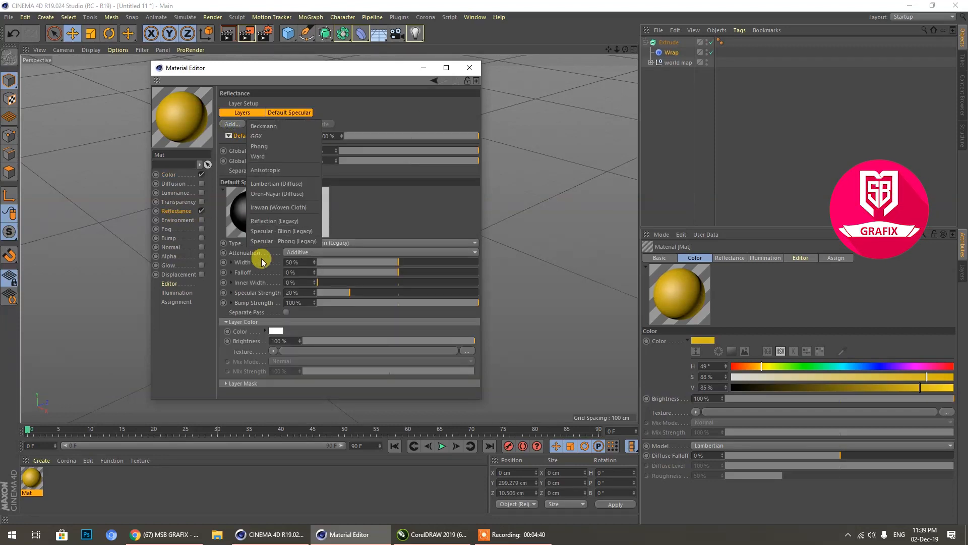
click(259, 222)
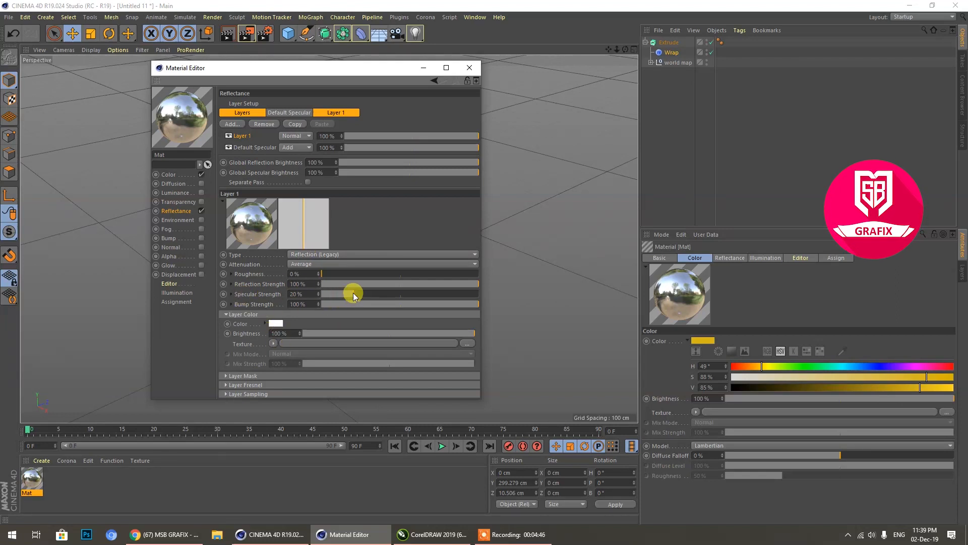
mouse_move(344, 297)
mouse_down()
mouse_move(288, 296)
mouse_move(338, 293)
mouse_move(325, 297)
mouse_up()
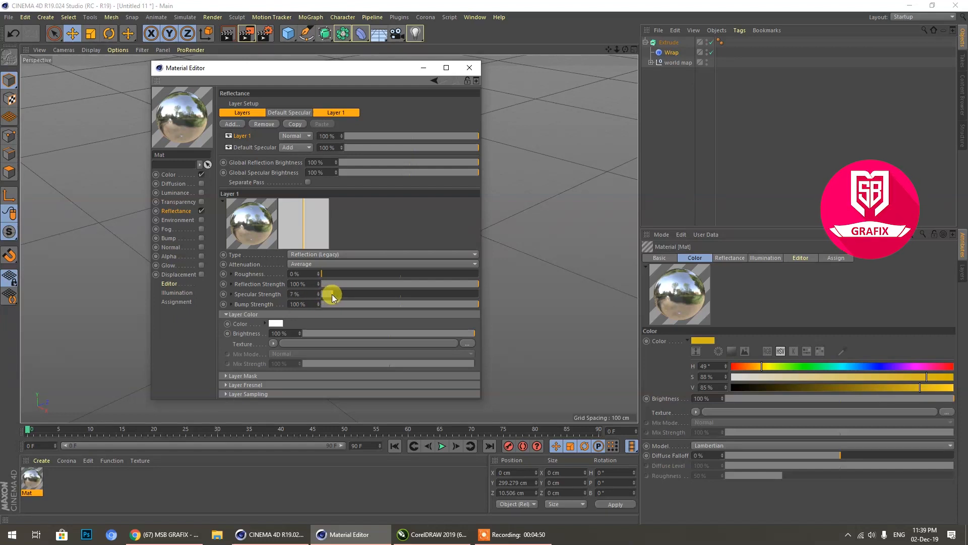
drag(337, 297, 337, 295)
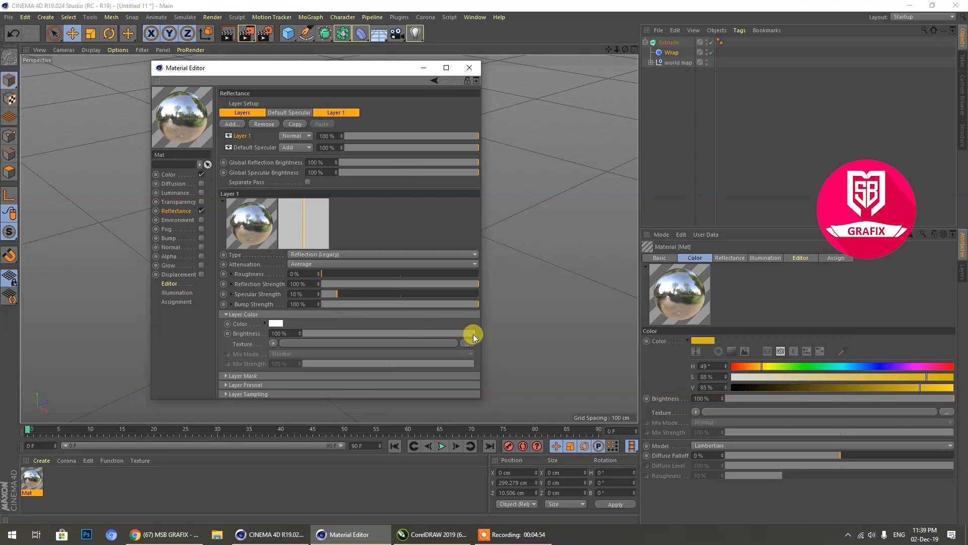
Step: Set Layer 1's layer color brightness to 70% and assign a Color shader as its texture
drag(290, 333, 234, 335)
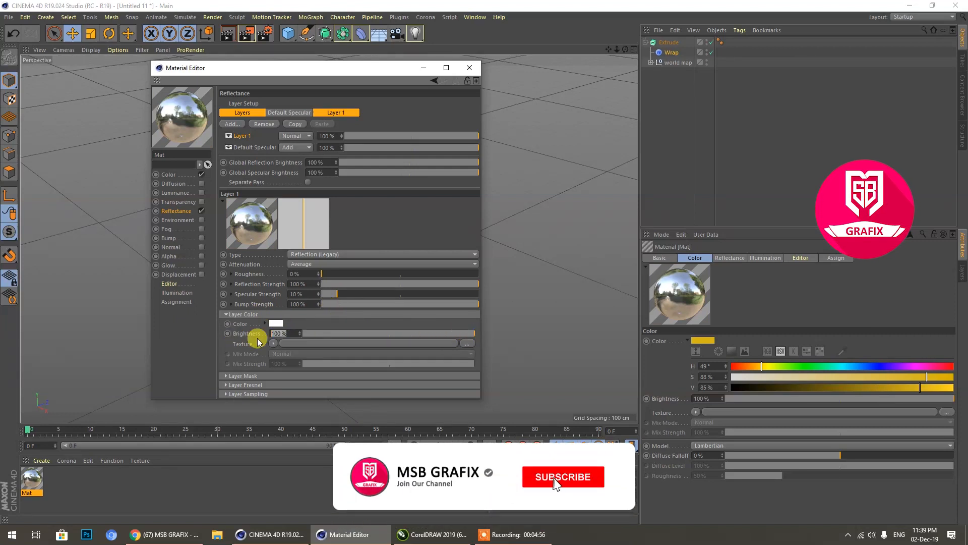
text(70)
key(Return)
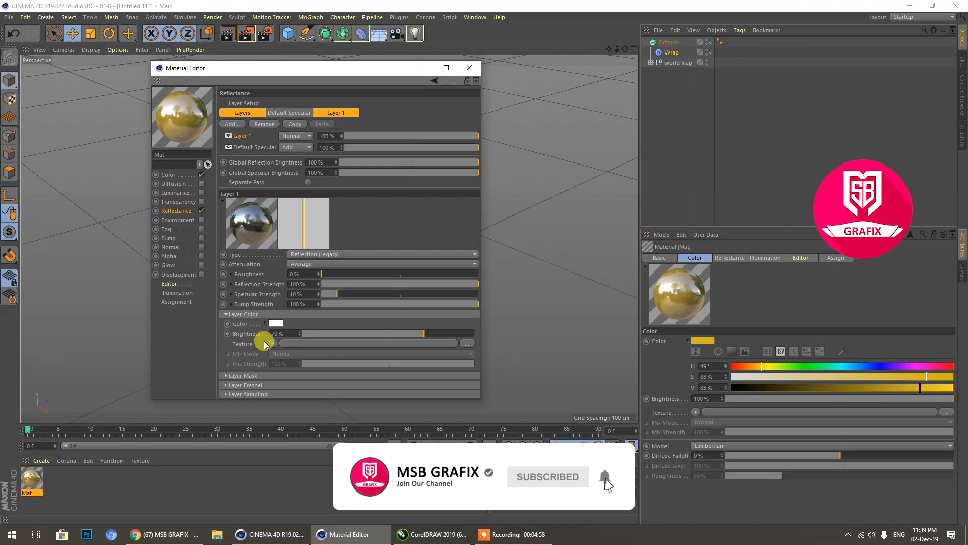
click(274, 345)
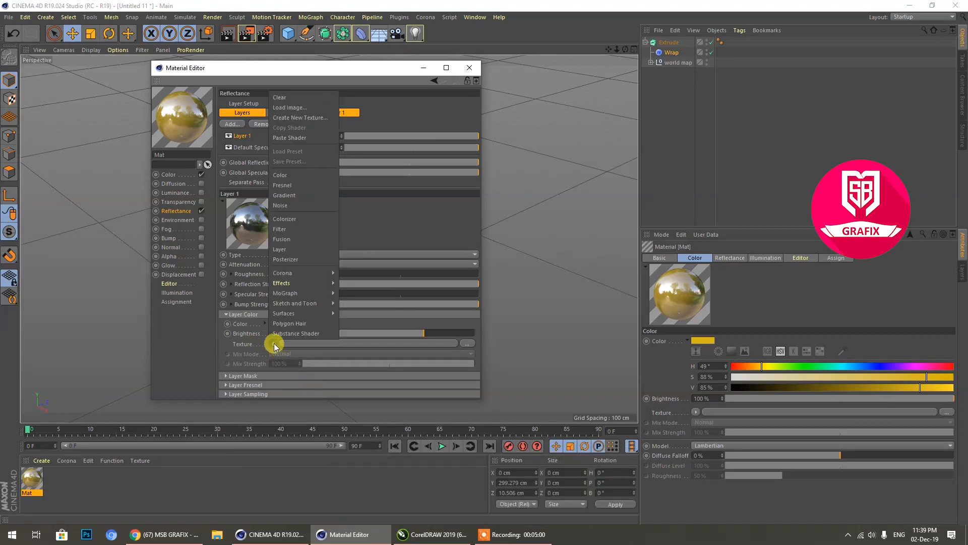
click(282, 175)
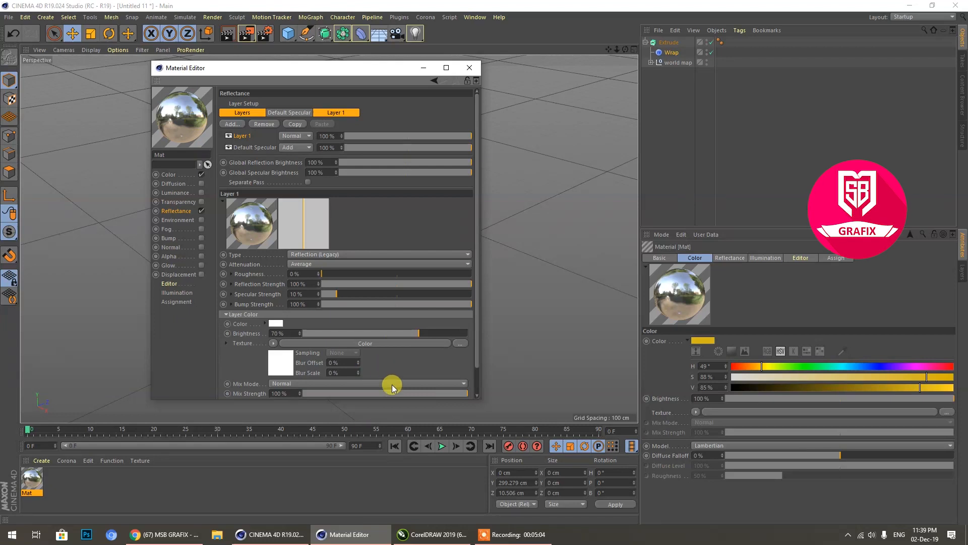
Step: Set Layer 1's color mix strength to 14% and its Color shader to pale yellow with H 59°, S 33%, V 100%
drag(398, 395, 351, 395)
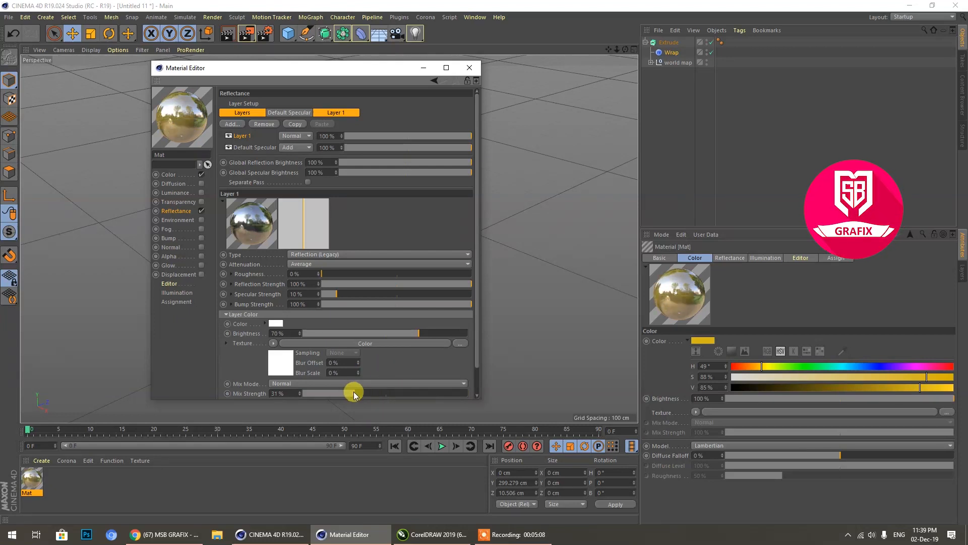
drag(354, 394, 336, 397)
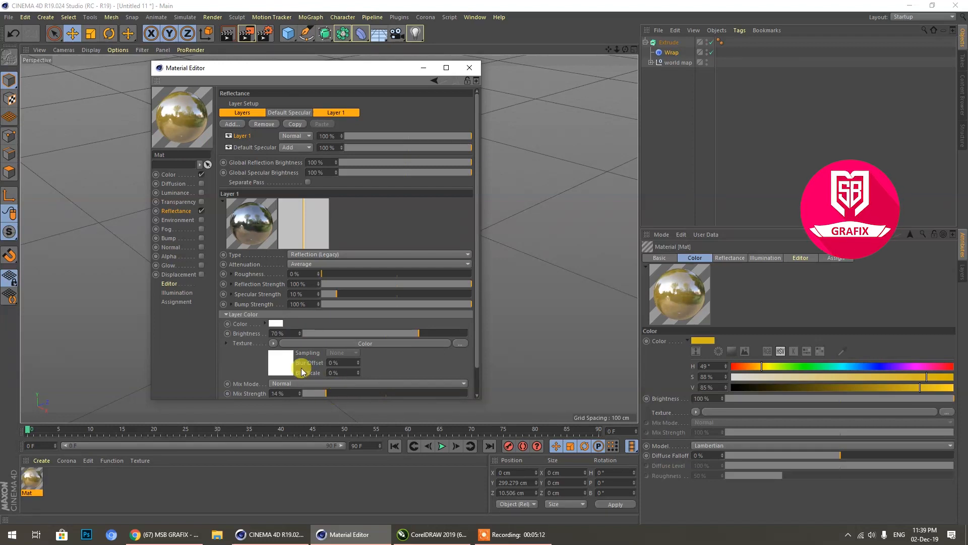
click(287, 356)
click(327, 199)
drag(330, 209, 358, 210)
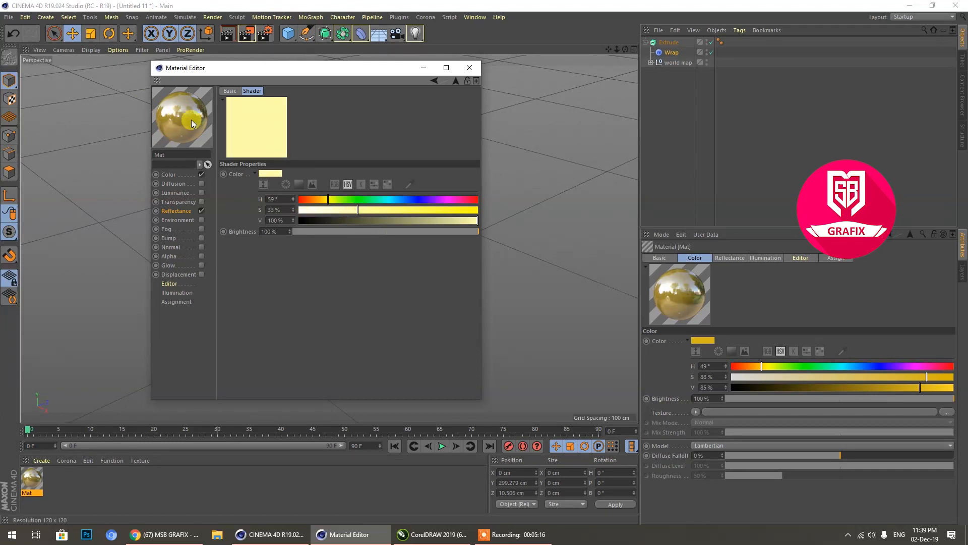
Step: Set the gold material's Layer 1 reflectance color to H 61°, S 39%, V 100%, and close the material editor
click(175, 211)
click(273, 323)
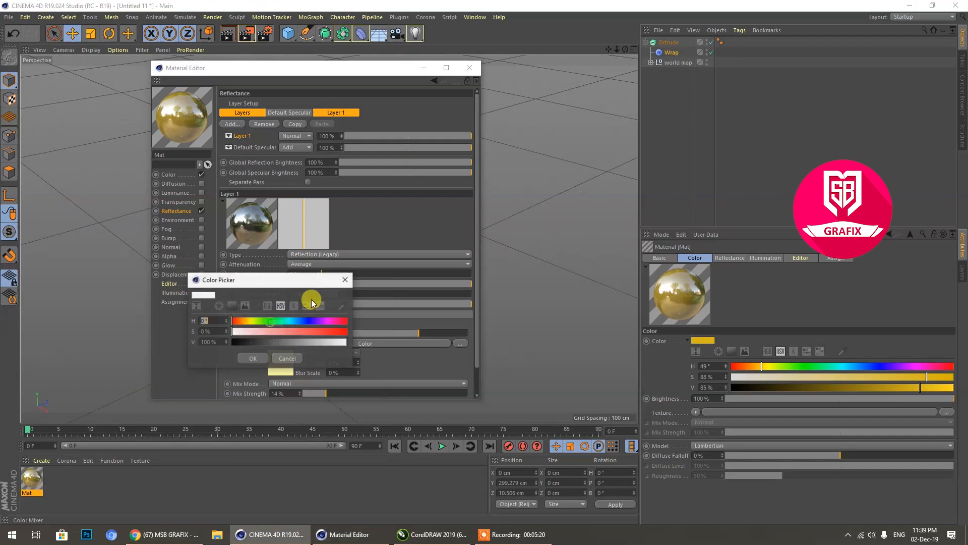
click(251, 320)
click(269, 331)
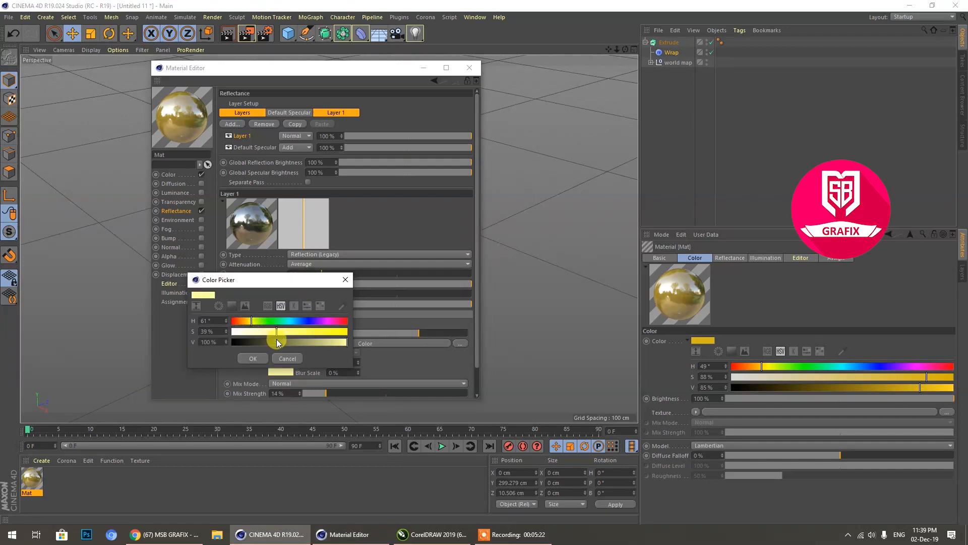
click(254, 358)
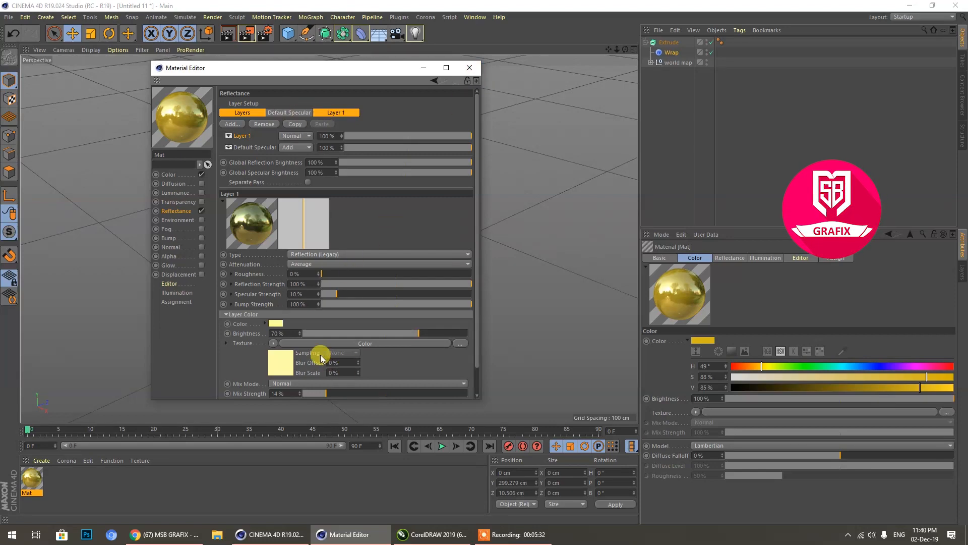
scroll(320, 355, down, 1)
click(469, 67)
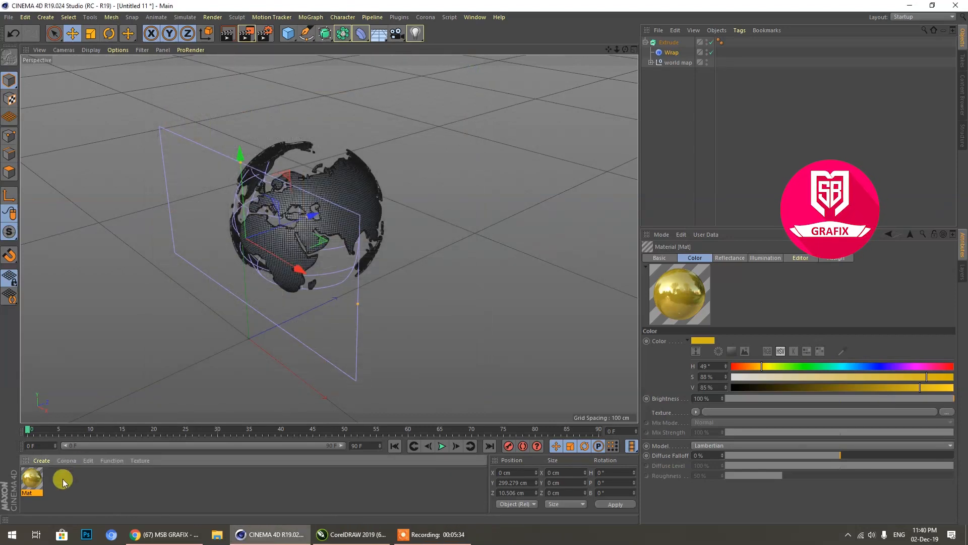
Step: Duplicate the gold material twice and set the second copy's base color hue to 180° for cyan
ctrl+drag(33, 483, 85, 490)
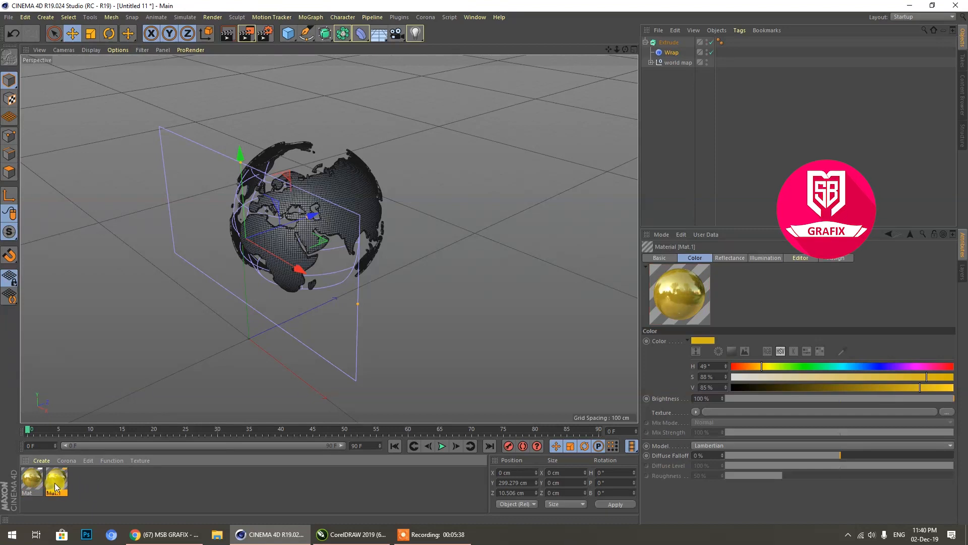
ctrl+drag(55, 484, 120, 484)
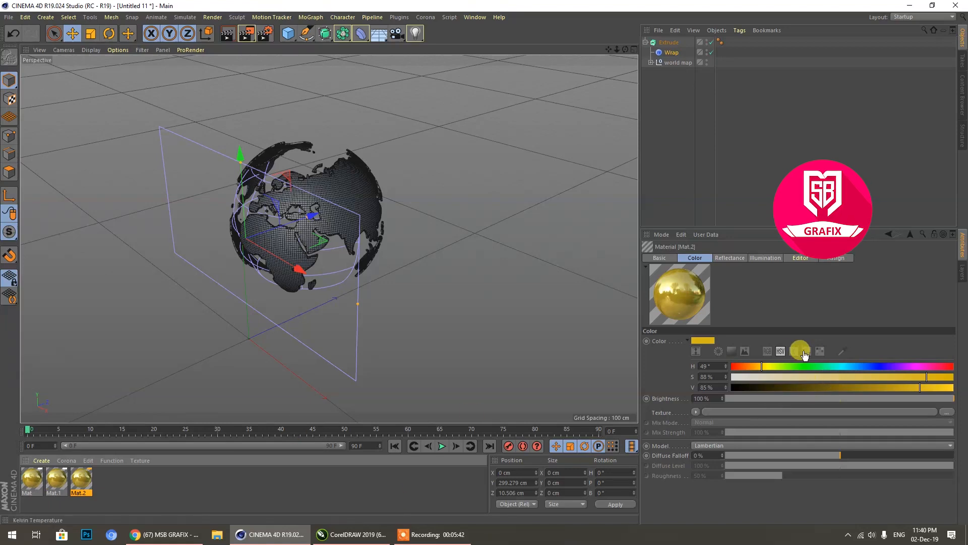
click(842, 365)
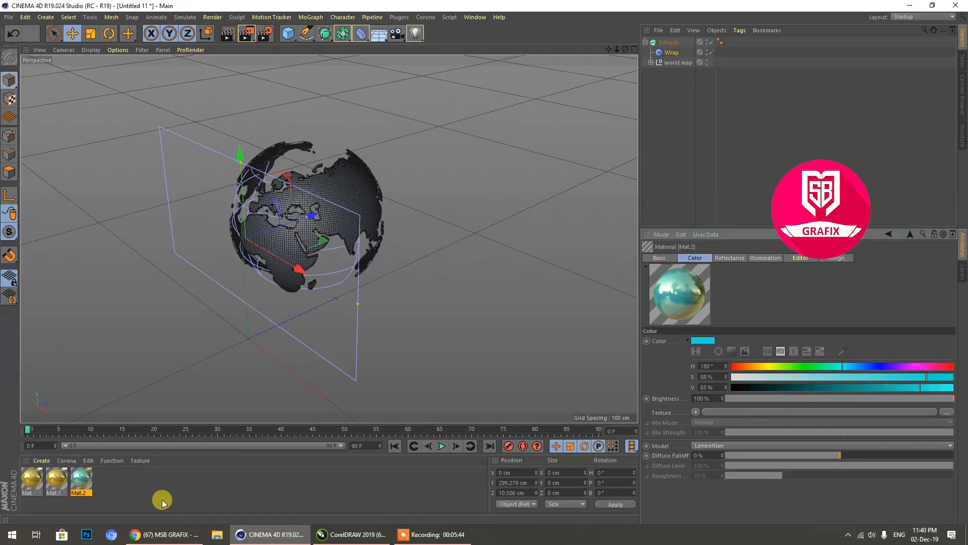
Step: Set the cyan material's Layer 1 reflectance color to H 180°, S 39%, V 100%, and shift its Color shader hue to cyan
double_click(84, 484)
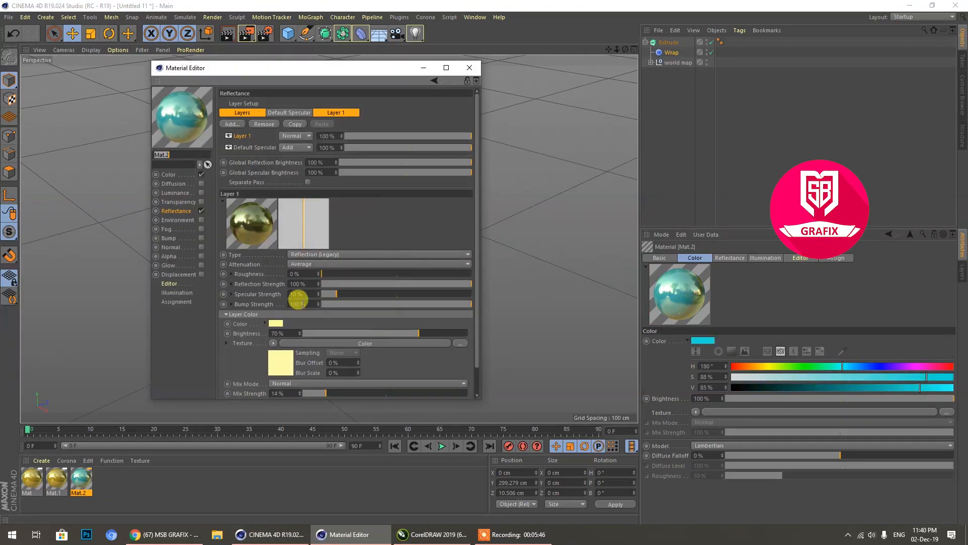
click(274, 320)
drag(283, 326, 293, 323)
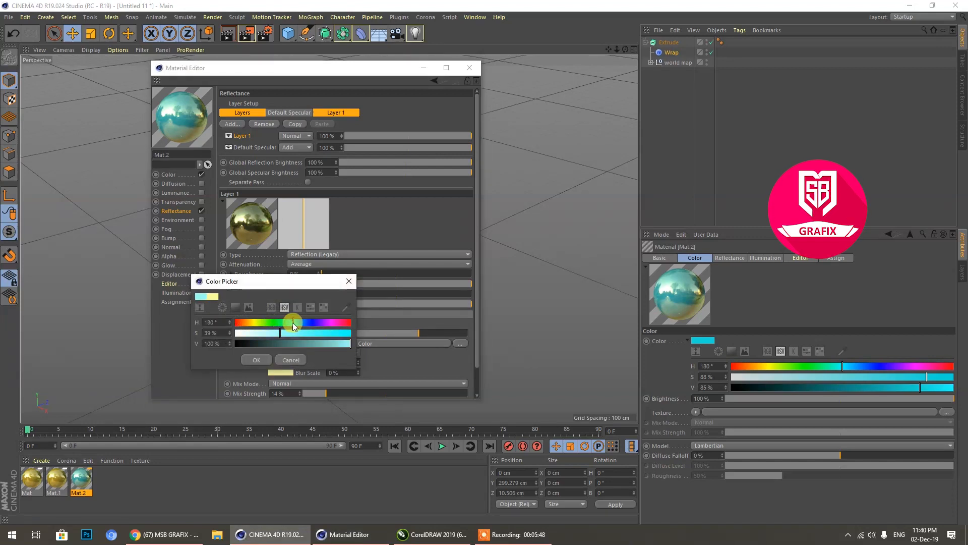
click(274, 361)
click(277, 362)
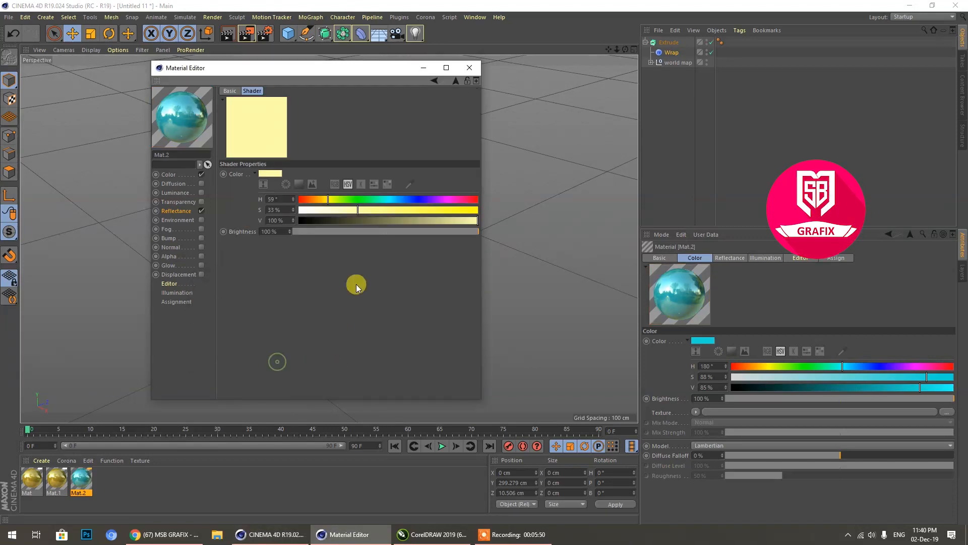
click(393, 199)
click(469, 68)
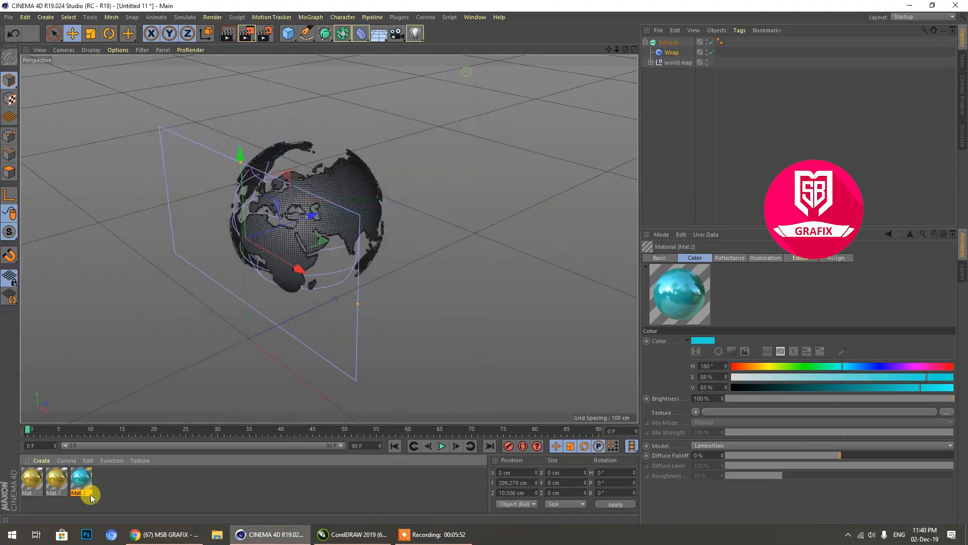
Step: In Mat.1's reflectance, set the Layer 1 color saturation to 0% and make its Color shader white
double_click(56, 484)
click(265, 330)
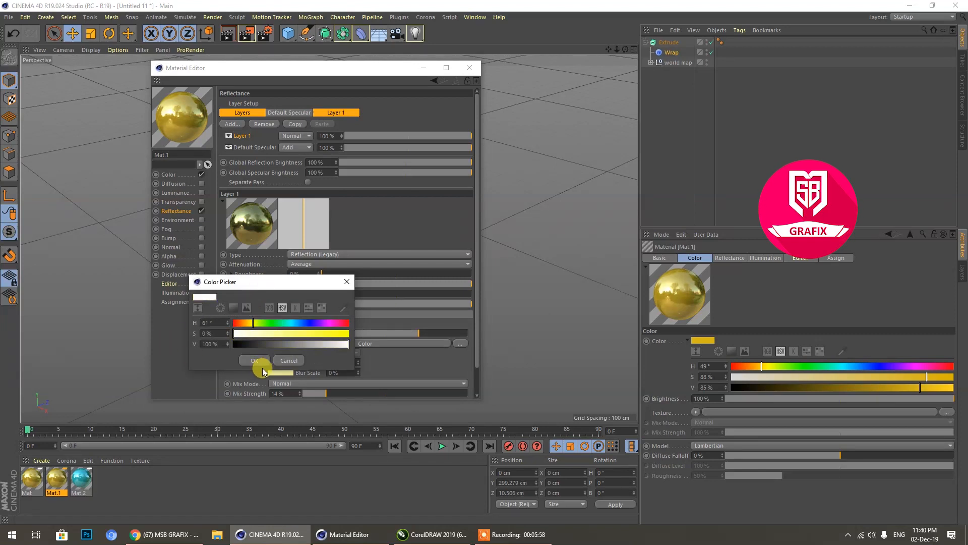
click(259, 362)
click(278, 369)
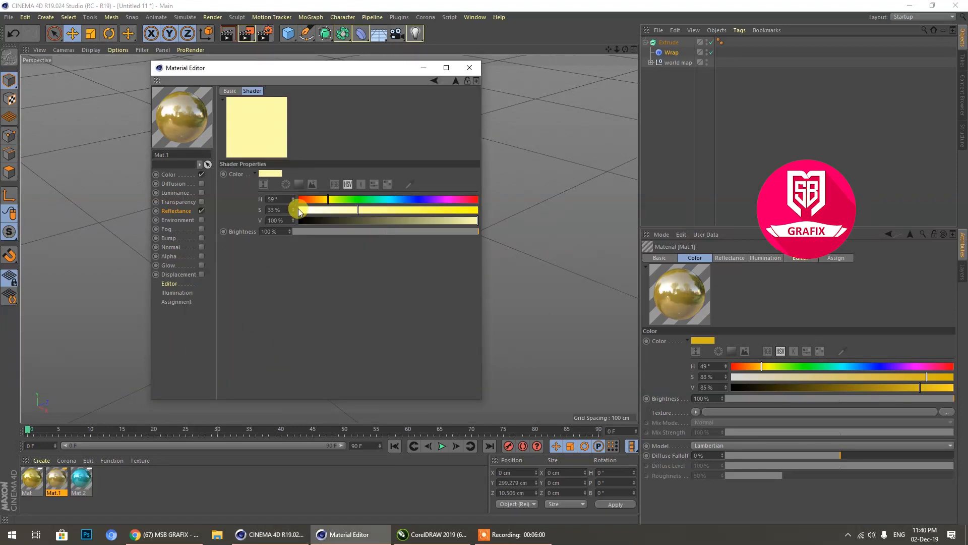
drag(298, 207, 259, 199)
click(469, 68)
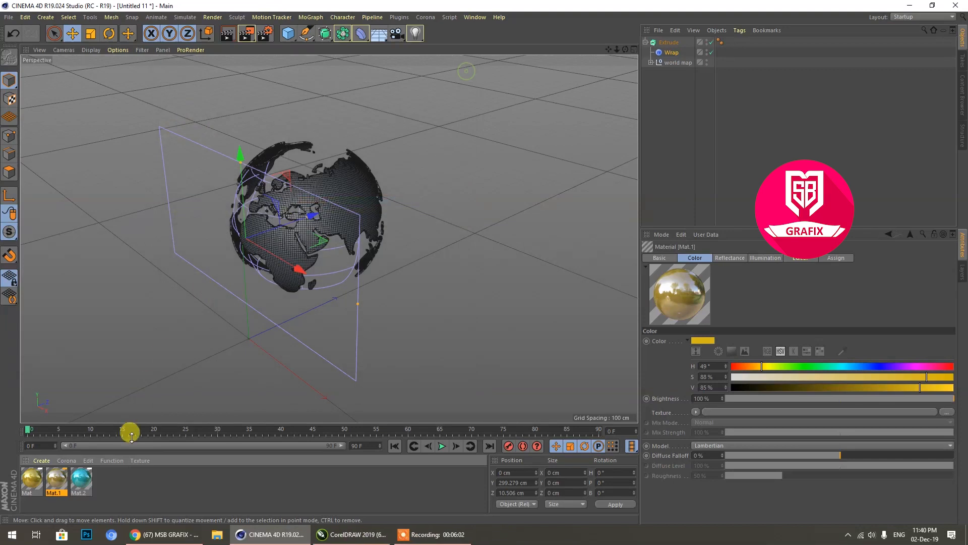
Step: Set Mat.1's base color hue to 0° for red, and duplicate it as a magenta material with hue 301°
drag(39, 485, 44, 484)
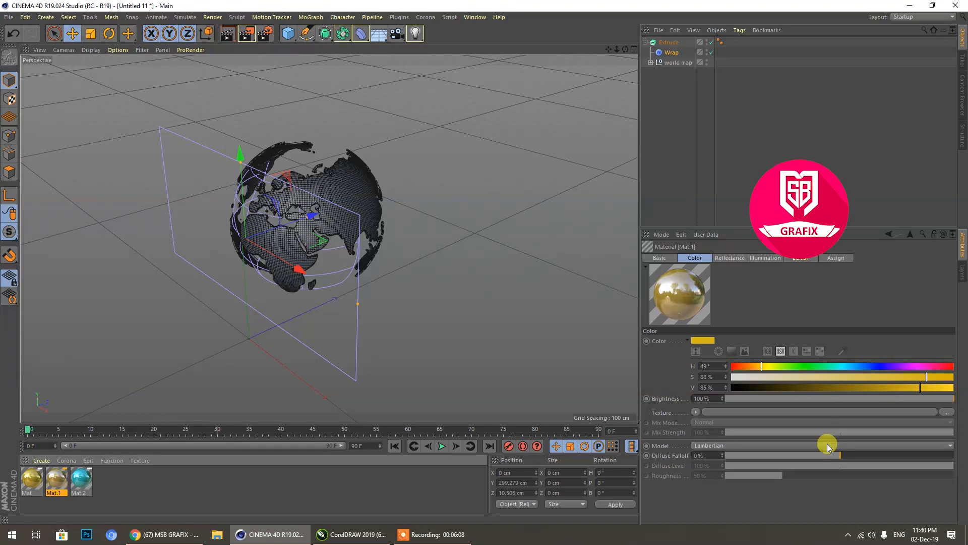
drag(760, 367, 677, 367)
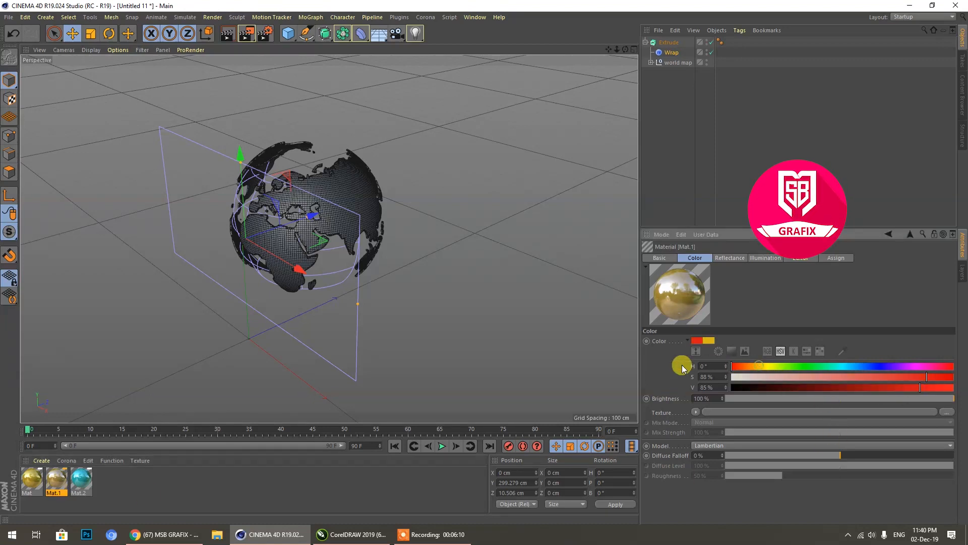
ctrl+drag(59, 482, 106, 482)
click(918, 366)
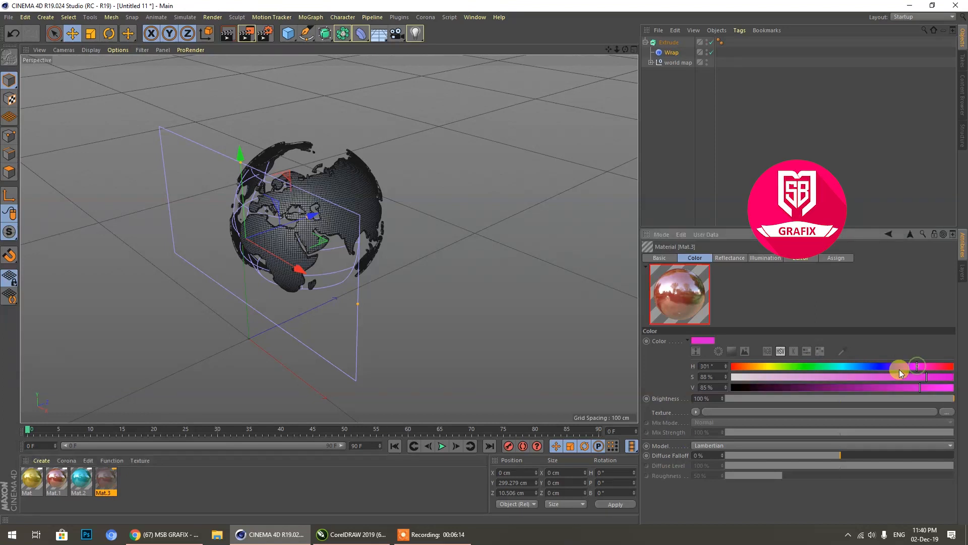
click(153, 488)
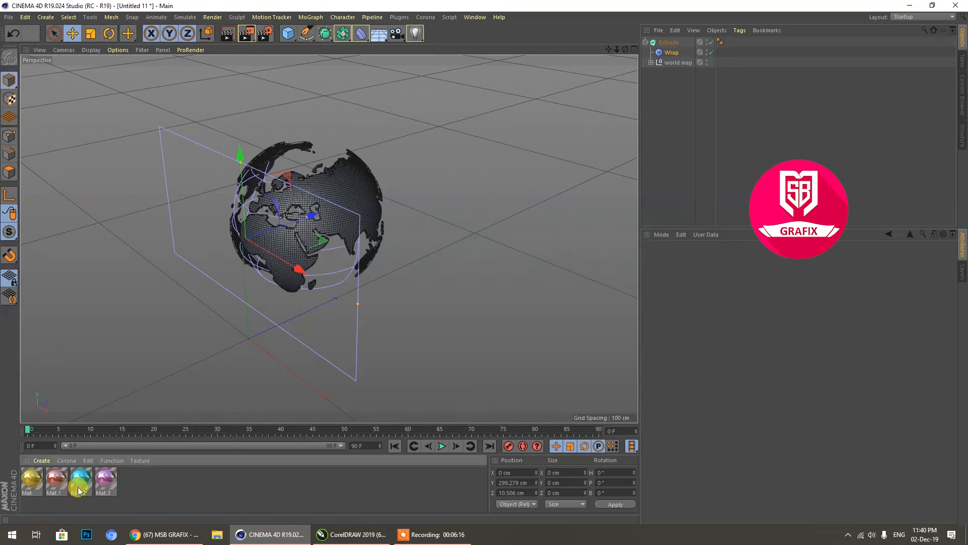
Step: Apply the gold material to the globe, and set the cyan material's base color hue to 207° for blue
drag(31, 480, 330, 213)
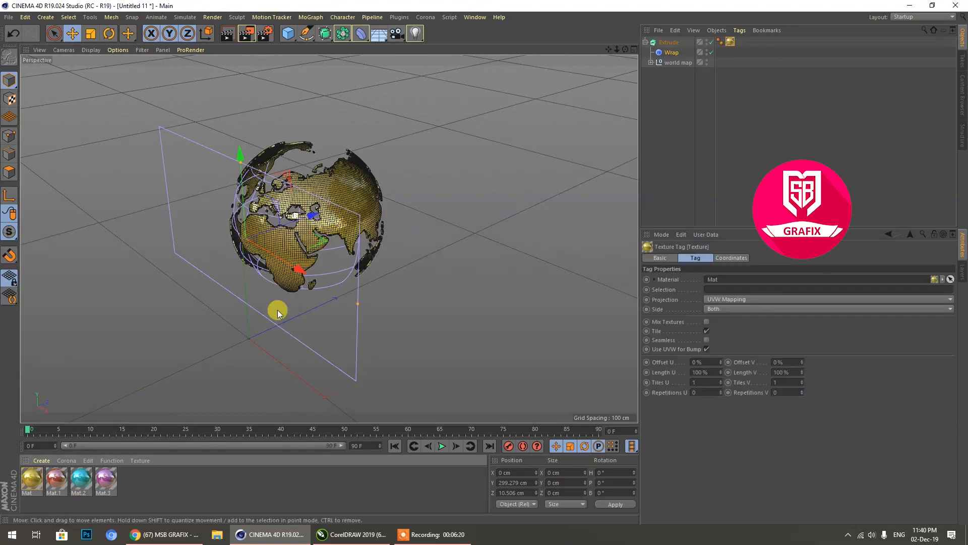
click(80, 480)
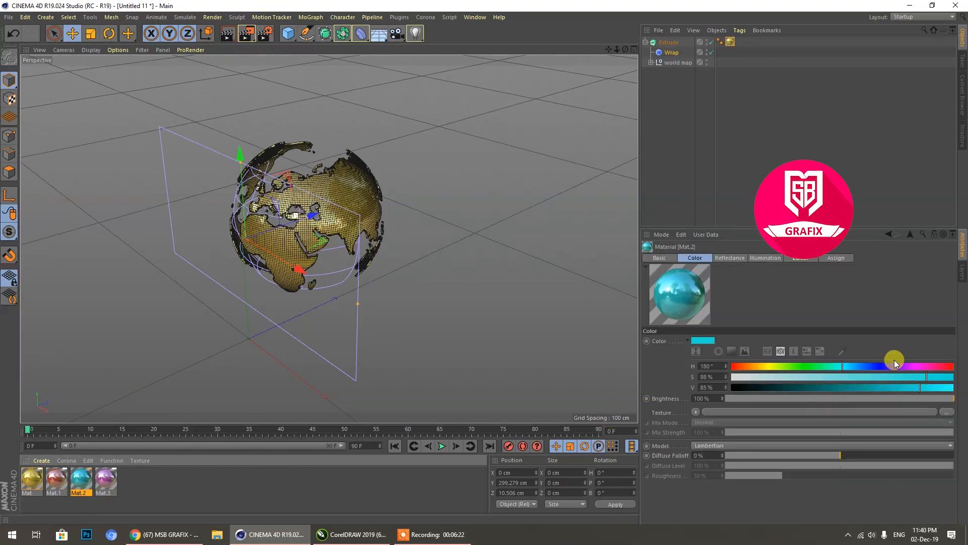
drag(867, 370, 861, 368)
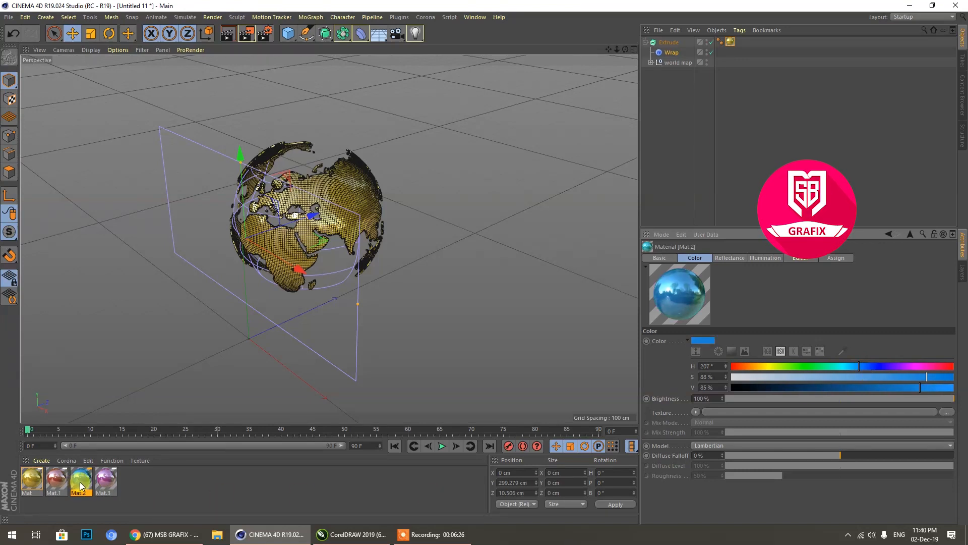
Step: Duplicate the blue material as a dark teal one with H 181°, S 100% and a reduced V, and apply it to the globe
ctrl+drag(81, 483, 183, 483)
drag(849, 366, 843, 367)
drag(941, 383, 960, 379)
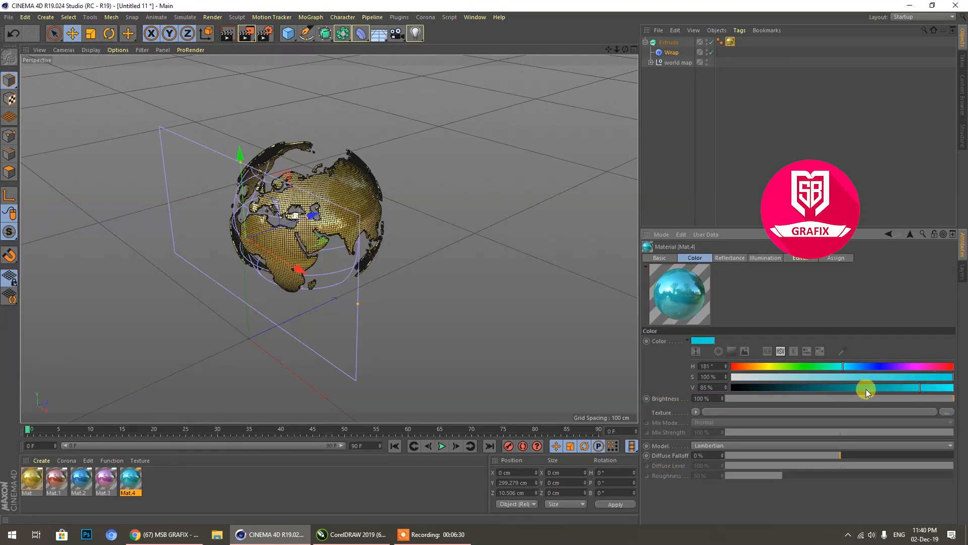
drag(864, 387, 849, 388)
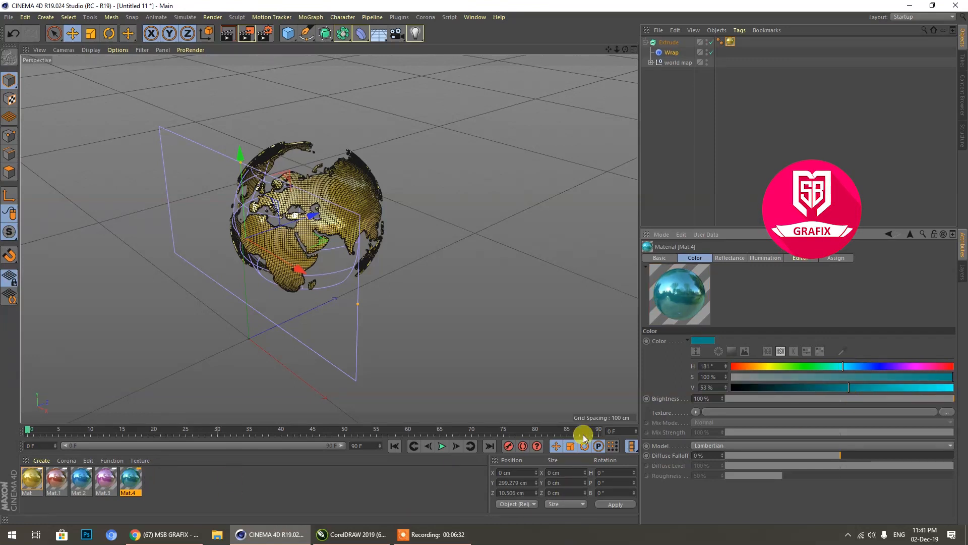
click(839, 386)
drag(131, 485, 333, 211)
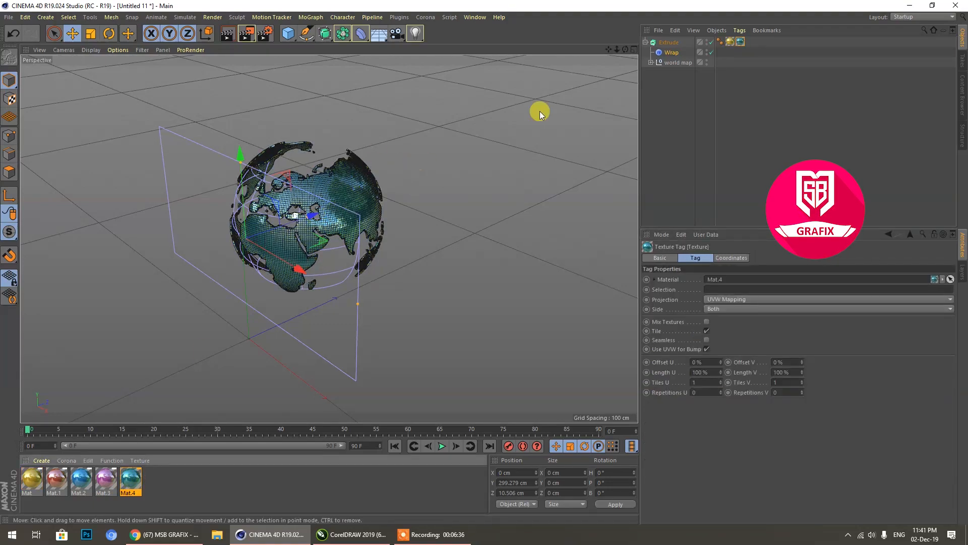
Step: Reduce the Wrap deformer's height slightly and its width more strongly so the map wraps further around the sphere
drag(625, 49, 265, 215)
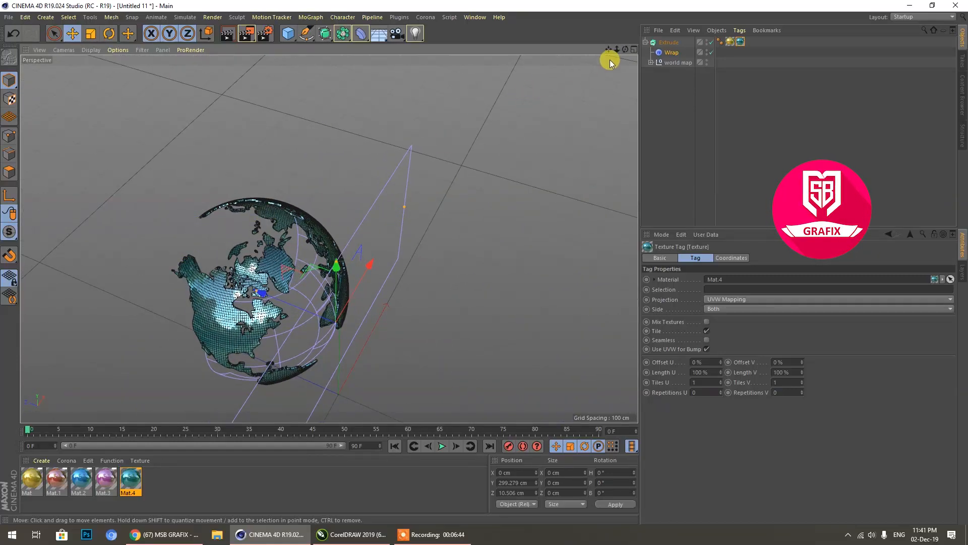
drag(625, 51, 463, 307)
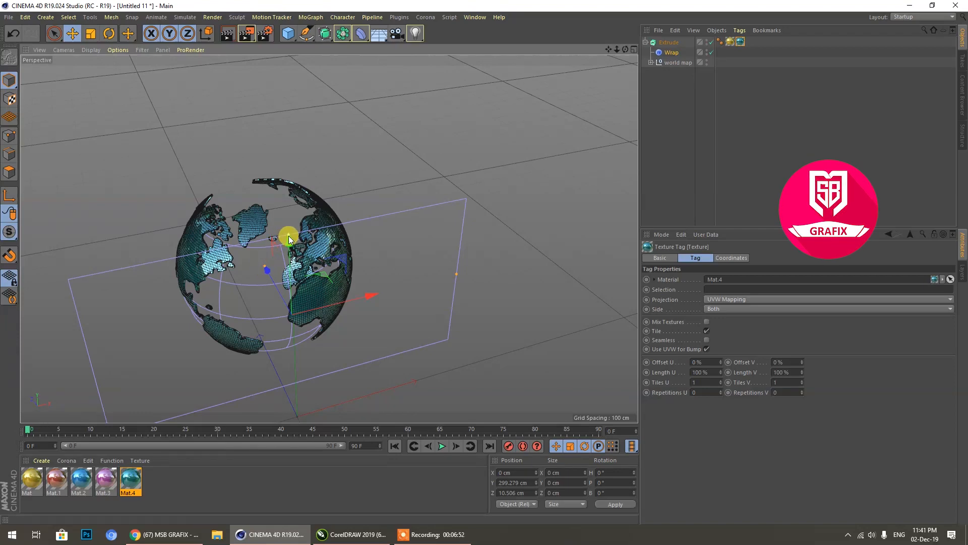
mouse_move(289, 235)
mouse_down()
mouse_move(283, 262)
mouse_move(257, 110)
mouse_move(280, 242)
mouse_up()
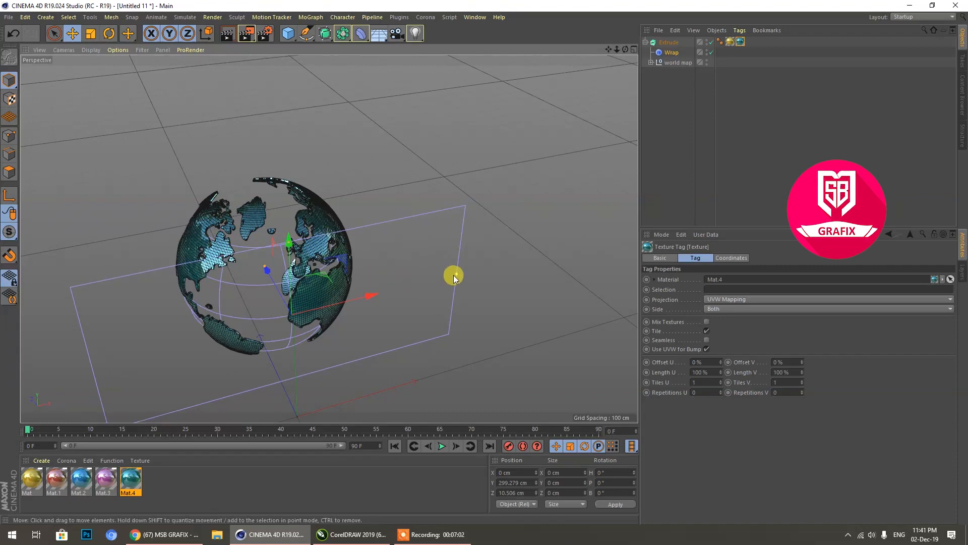
drag(454, 276, 555, 278)
drag(484, 289, 442, 295)
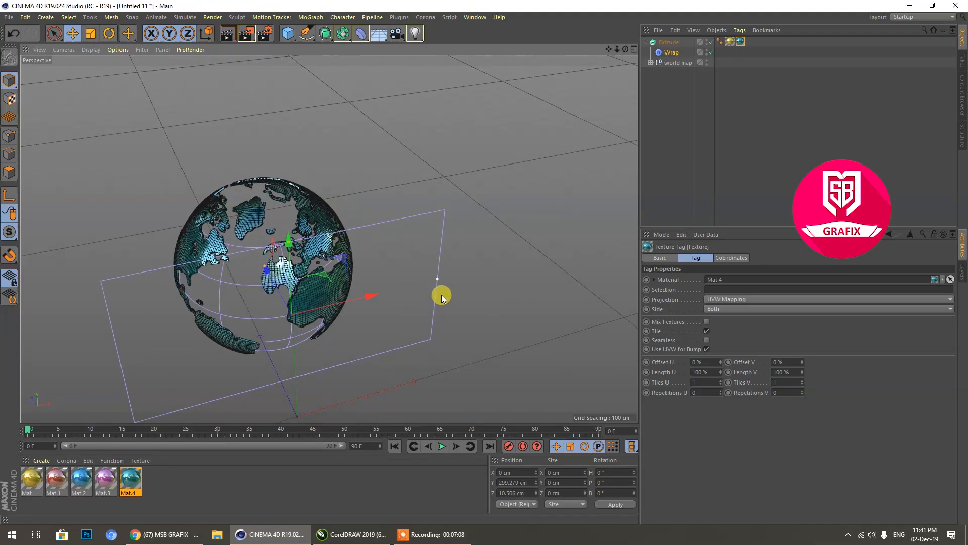
Step: Enlarge the Wrap deformer's radius to make the globe bigger, checking the map from several sides
drag(619, 51, 611, 58)
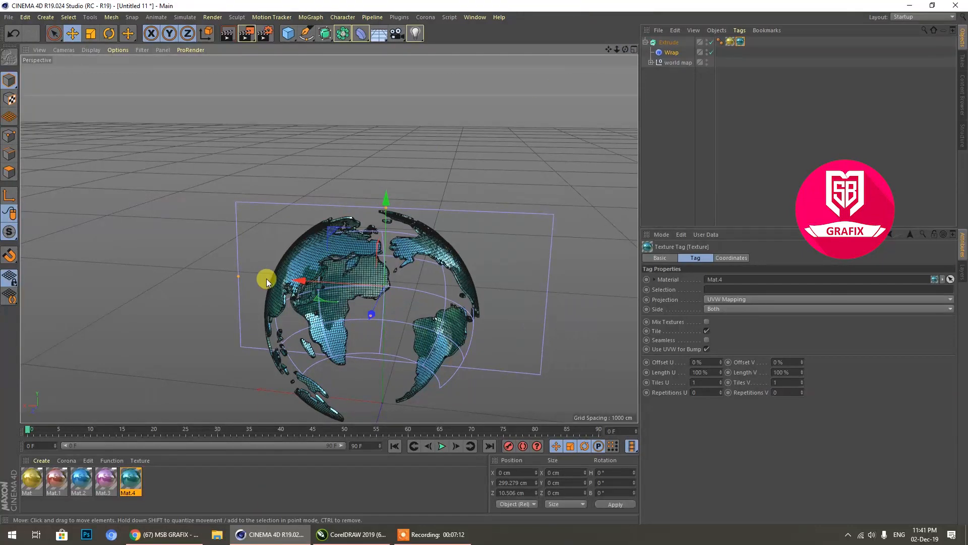
mouse_move(236, 276)
mouse_down()
mouse_move(222, 276)
mouse_move(238, 278)
mouse_up()
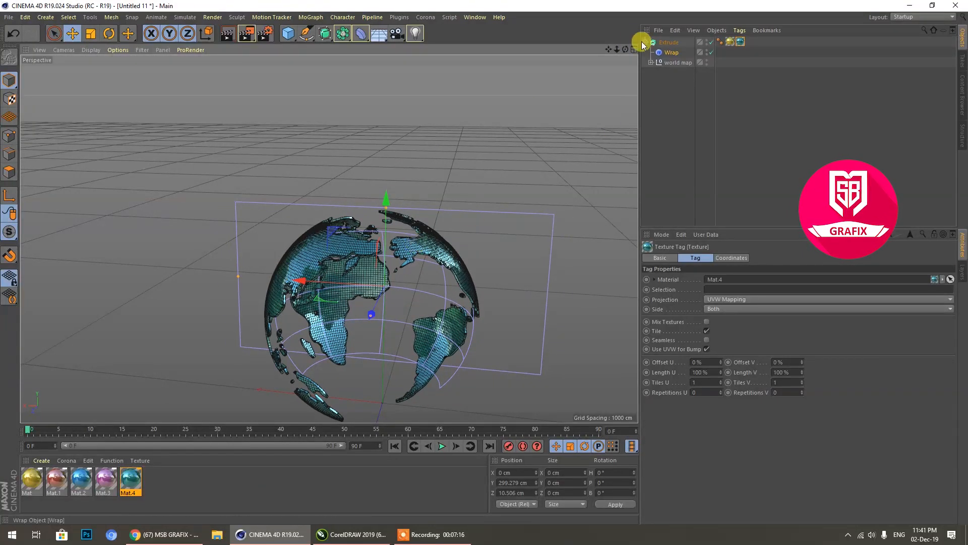
drag(630, 54, 385, 214)
drag(625, 49, 459, 200)
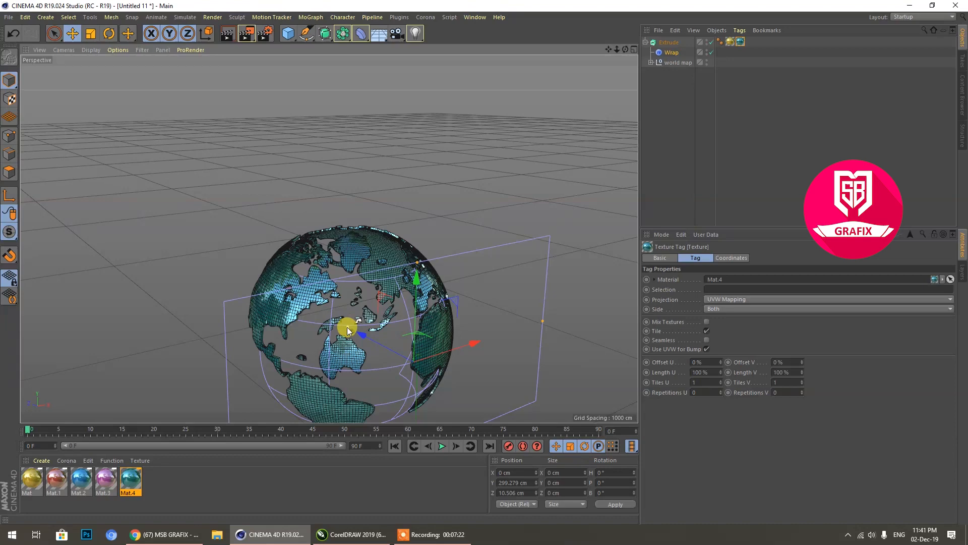
drag(347, 328, 328, 319)
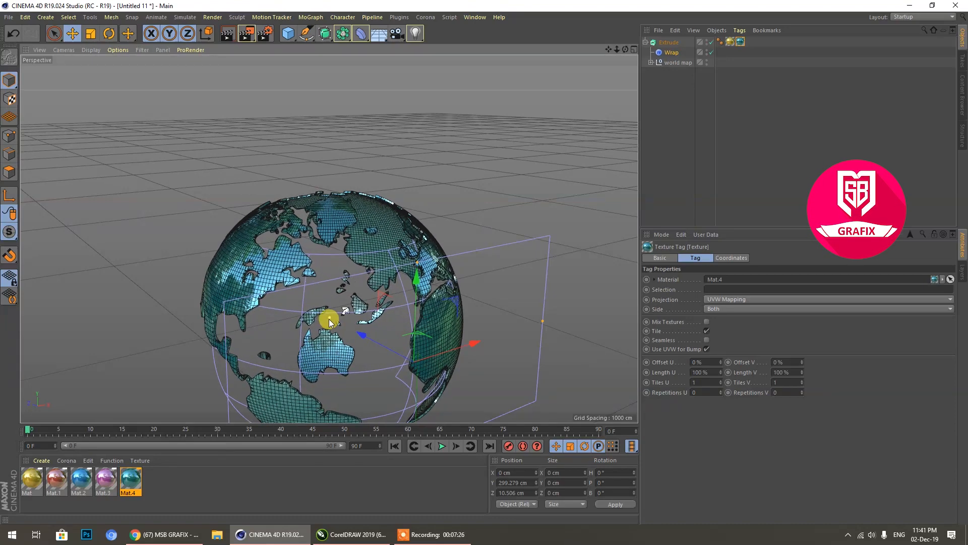
Step: Add a sphere primitive and move it up and back into the wrapped map, to about Y 332 cm and Z 190 cm
scroll(289, 256, down, 3)
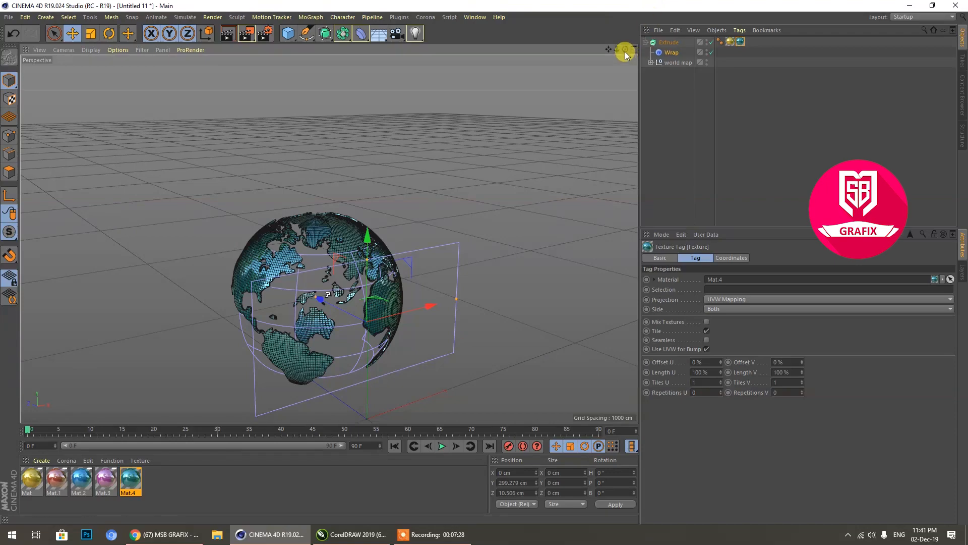
drag(626, 49, 326, 52)
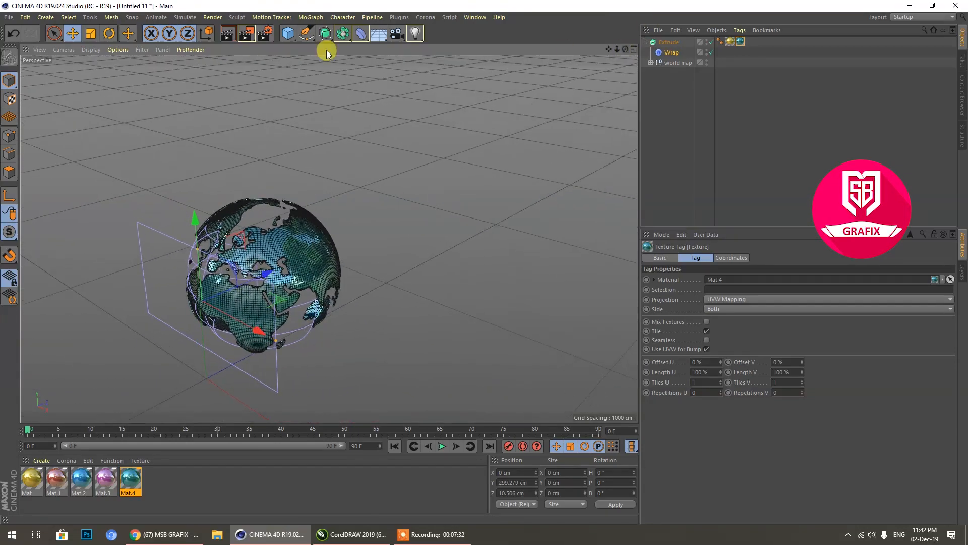
click(90, 49)
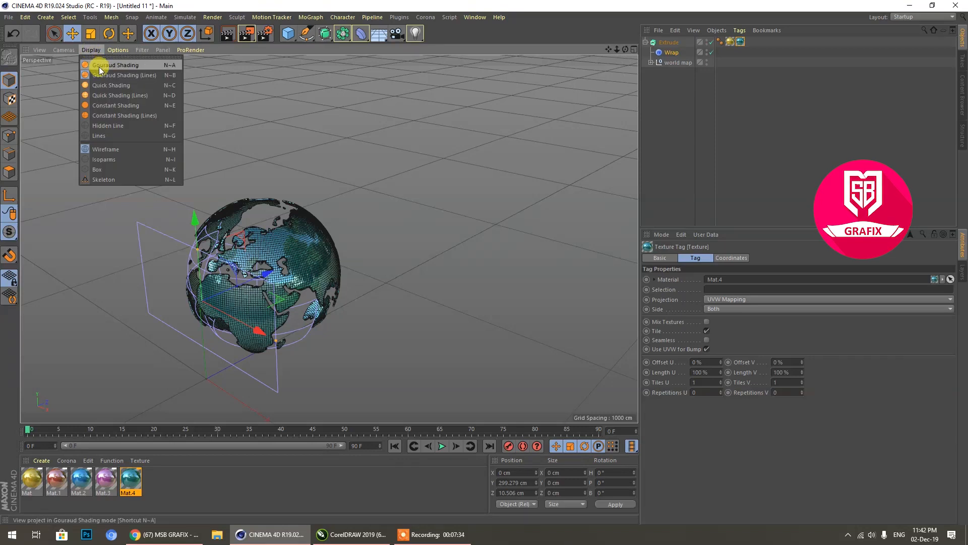
click(458, 79)
click(288, 34)
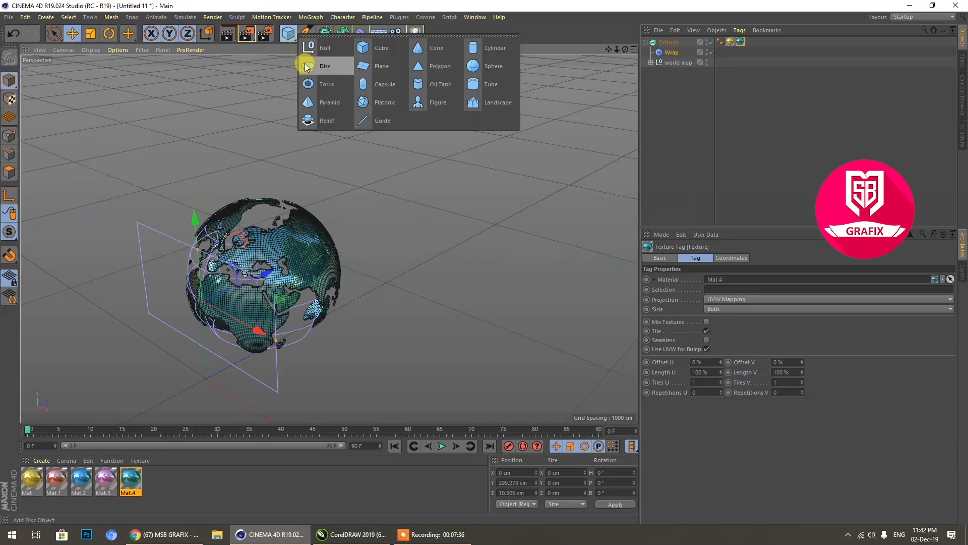
click(498, 67)
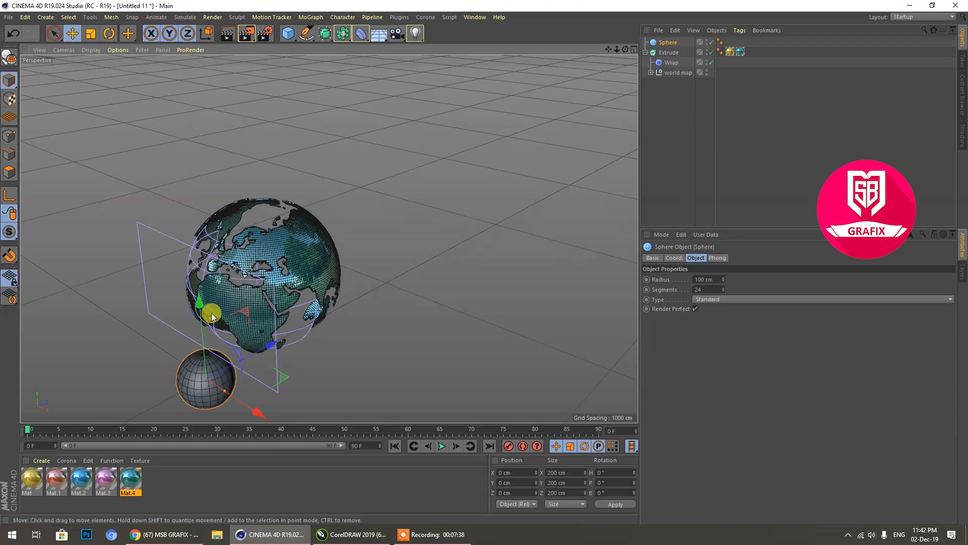
drag(199, 305, 209, 214)
drag(262, 266, 308, 245)
Step: In the top view, move the sphere further back to about Z 268 cm and enlarge its radius to about 242 cm
middle_click(389, 247)
middle_click(512, 139)
scroll(383, 116, up, 3)
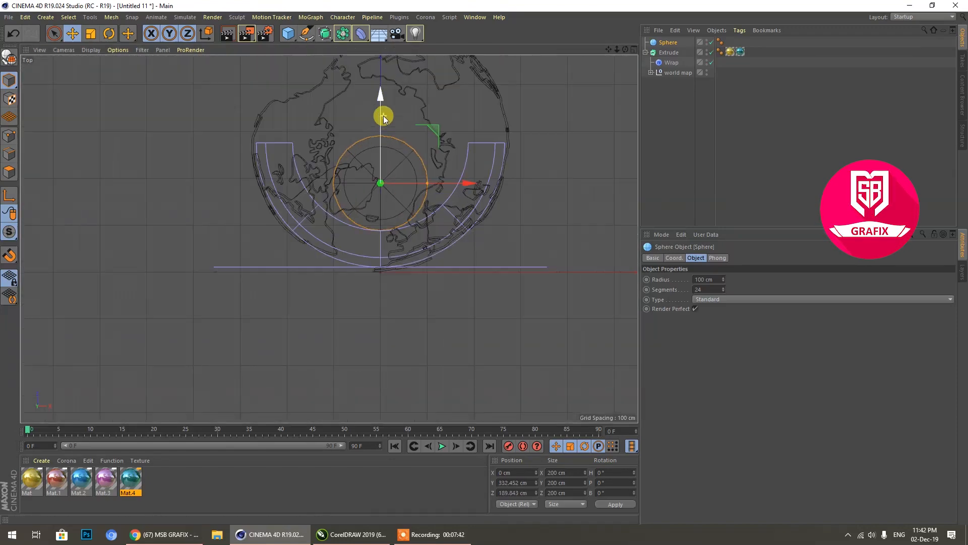
drag(377, 119, 384, 71)
drag(434, 153, 511, 162)
scroll(449, 222, down, 2)
scroll(449, 222, up, 1)
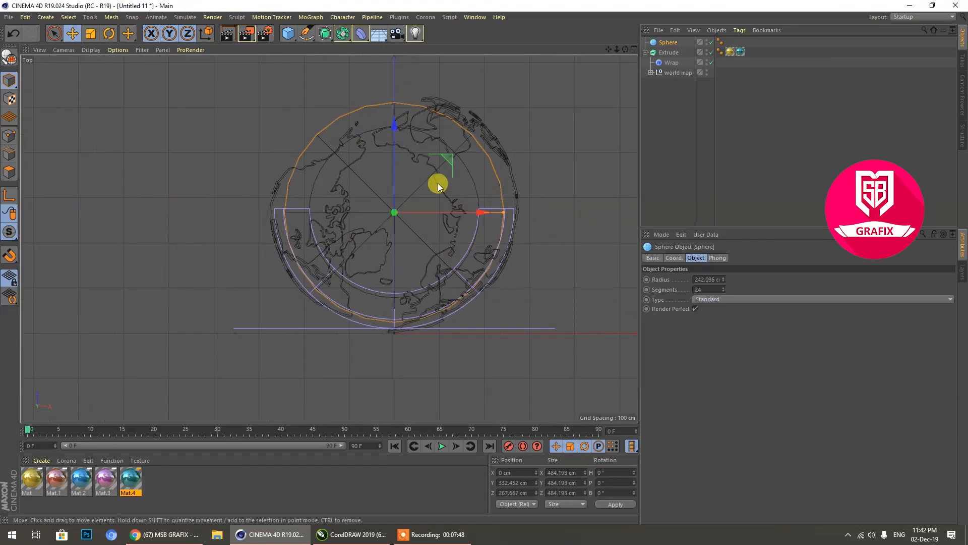
Step: Fit the sphere to the map outline from above, with a radius of about 263 cm at X 5.6 cm and Z 278 cm
drag(394, 128, 395, 120)
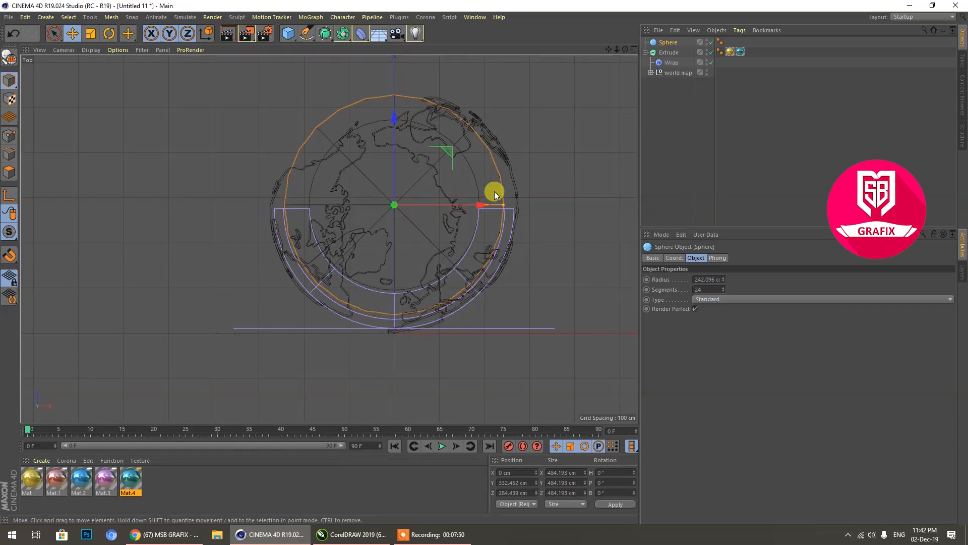
drag(502, 203, 512, 204)
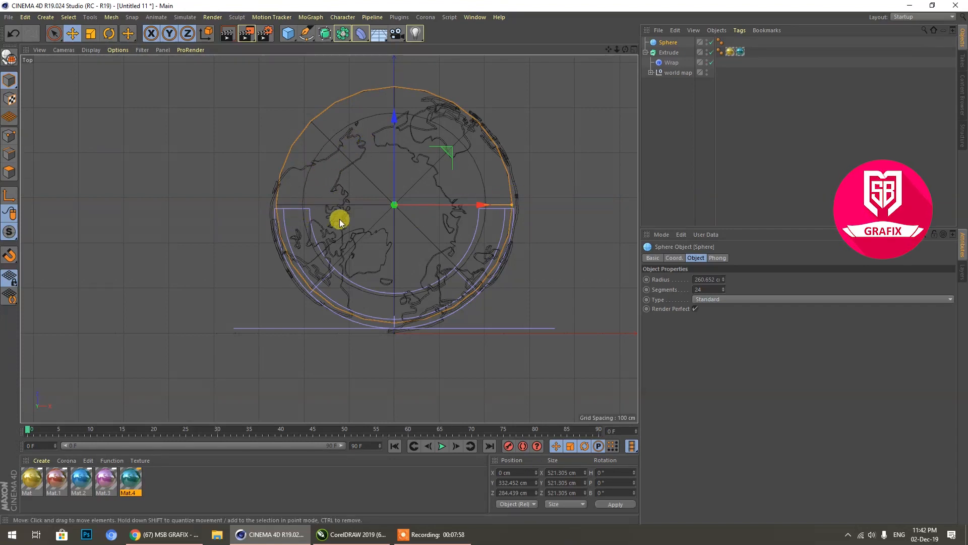
drag(394, 118, 395, 122)
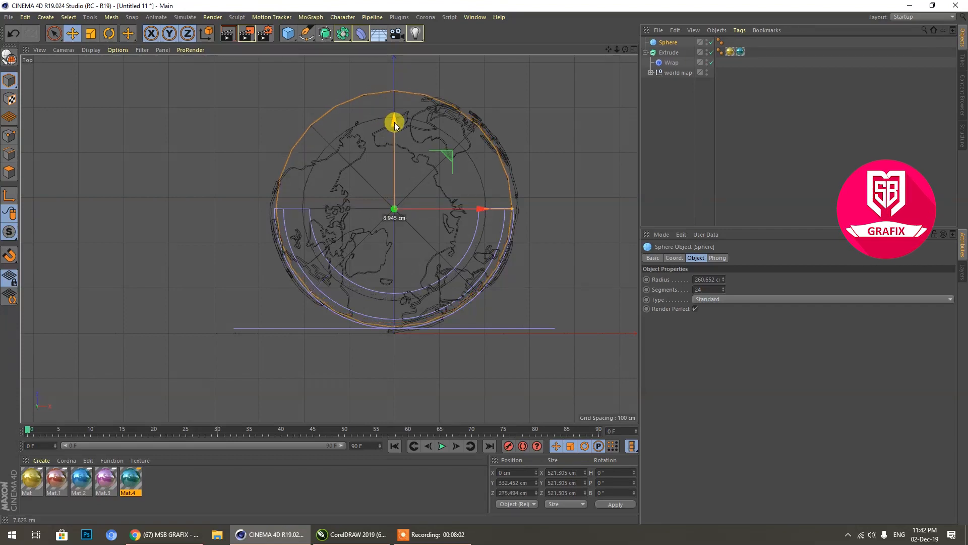
drag(512, 209, 513, 210)
drag(395, 126, 395, 124)
drag(480, 206, 482, 208)
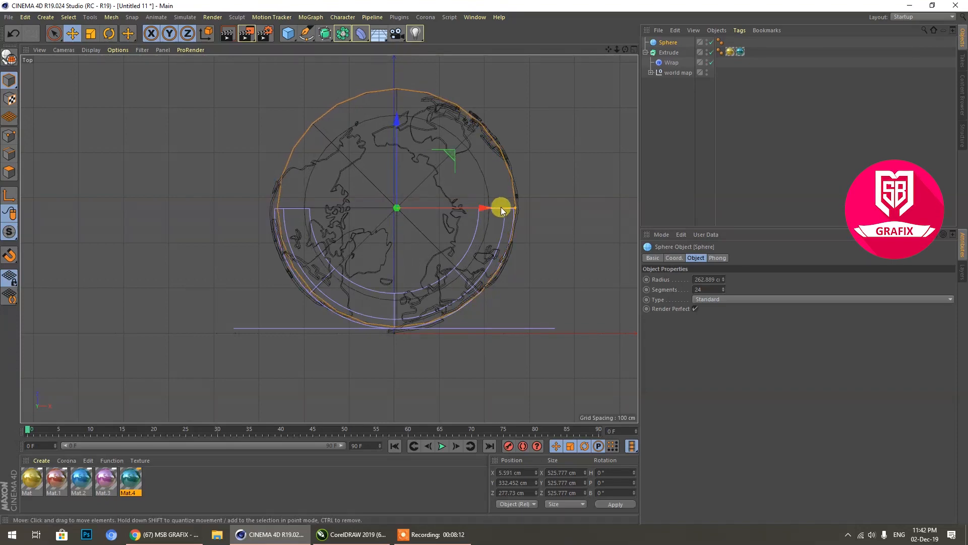
Step: Shift the sphere slightly forward to about Z 274 cm and lower it to about Y 300 cm inside the continents
middle_click(388, 204)
middle_click(266, 185)
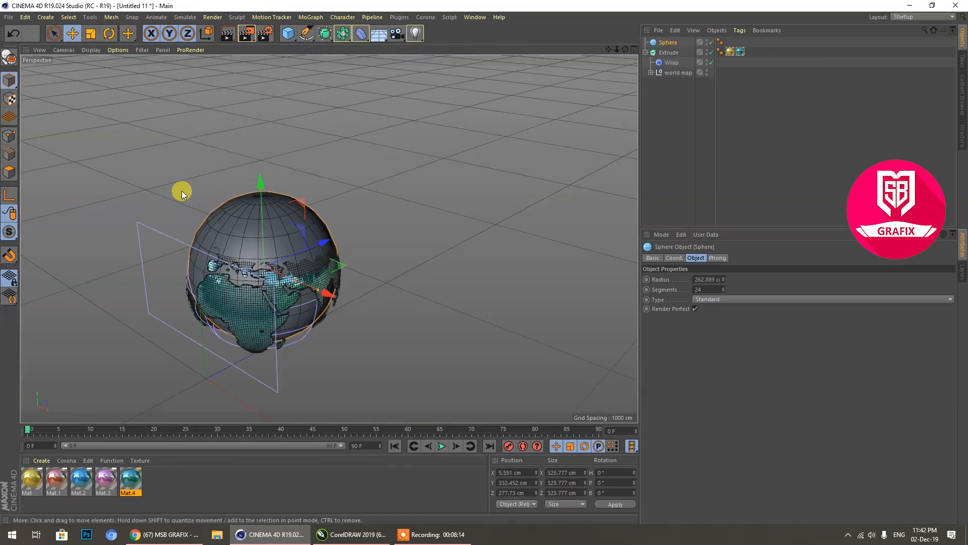
scroll(238, 339, up, 2)
drag(335, 218, 335, 224)
middle_click(334, 223)
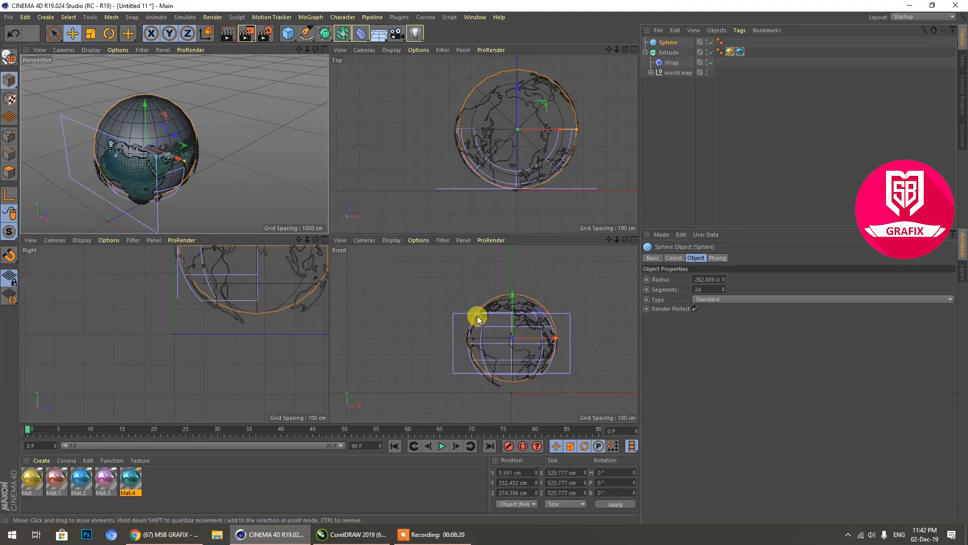
drag(147, 102, 142, 108)
middle_click(205, 128)
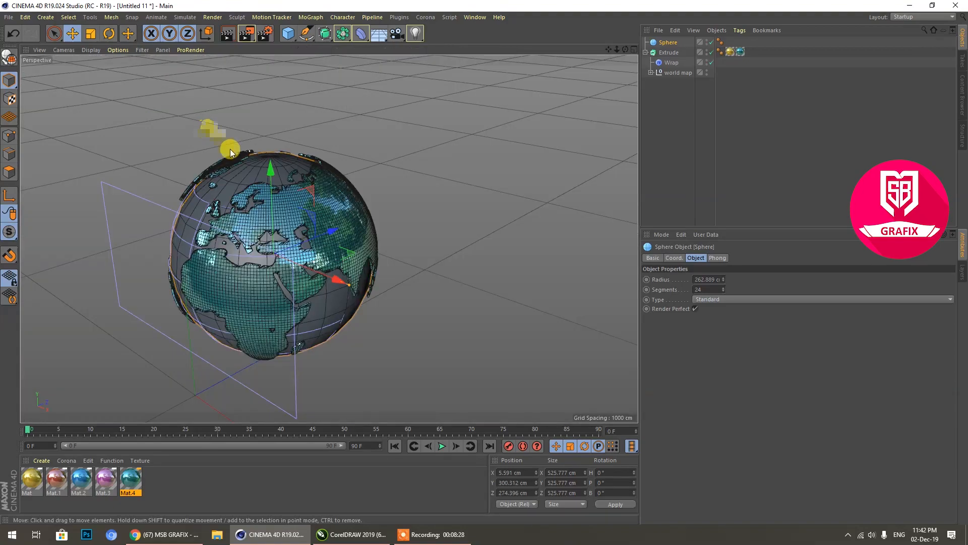
Step: Fine-tune the sphere's position inside the continents to about Y 304 cm and Z 275 cm, checking the fit from several sides
drag(626, 50, 480, 137)
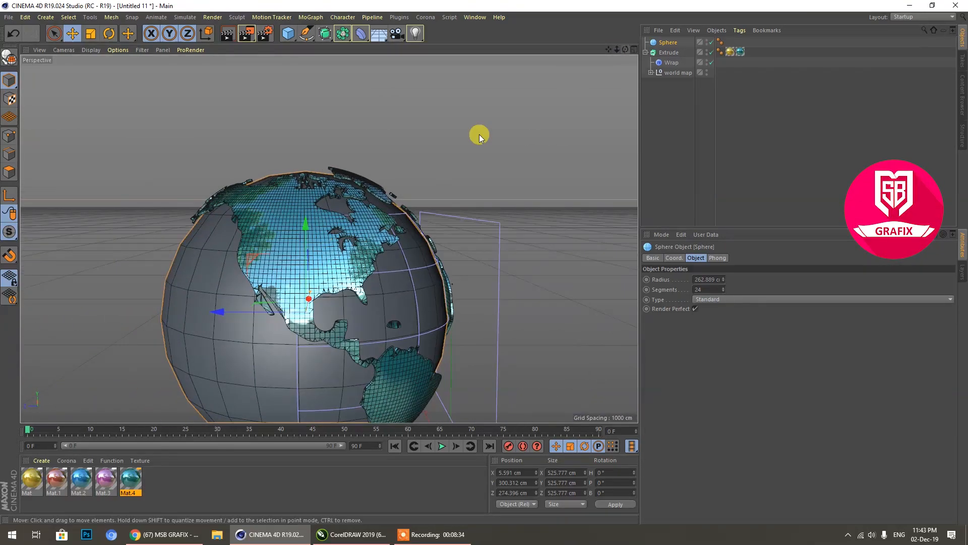
drag(240, 309, 220, 312)
drag(621, 49, 654, 109)
mouse_move(625, 50)
mouse_down()
mouse_move(373, 36)
mouse_move(416, 10)
mouse_move(630, 55)
mouse_move(651, 106)
mouse_move(706, 157)
mouse_move(954, 66)
mouse_move(696, 131)
mouse_up()
click(431, 211)
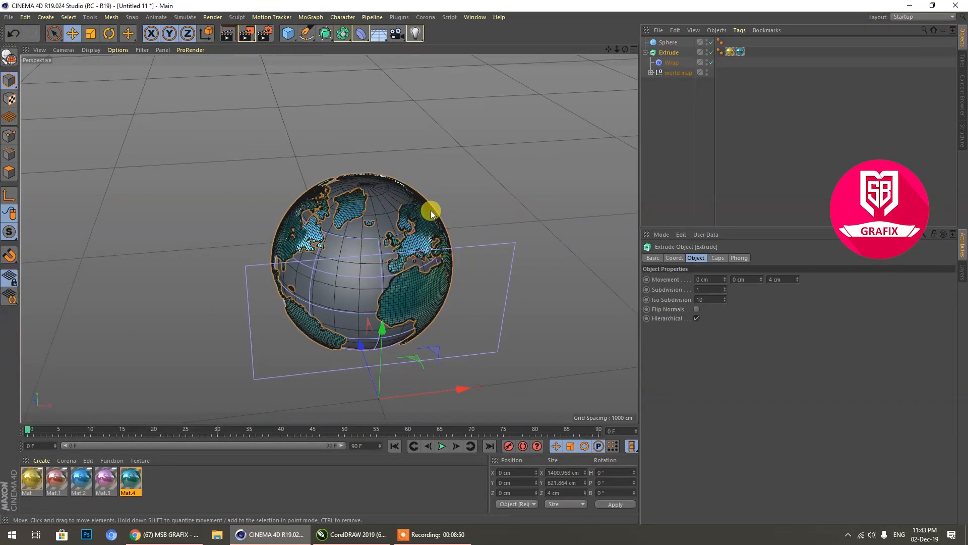
click(383, 211)
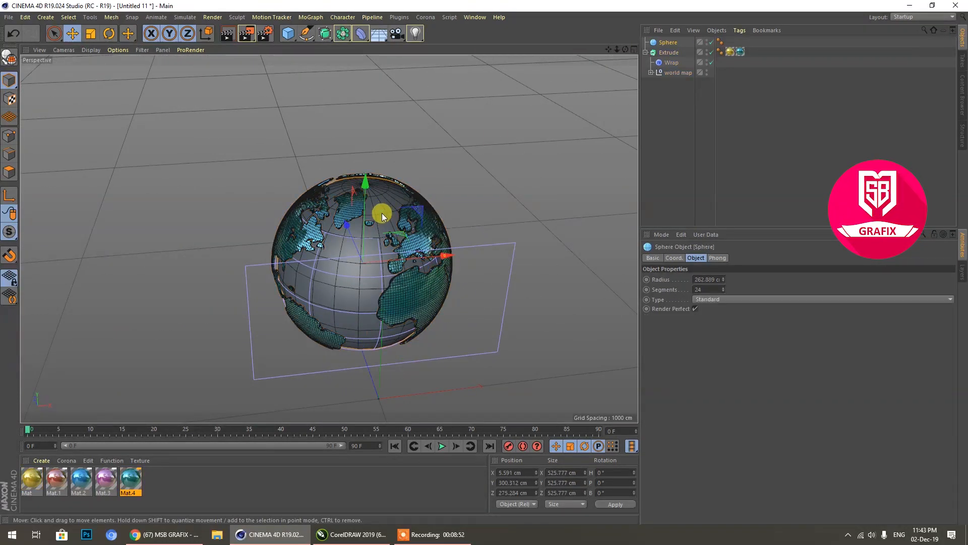
mouse_move(626, 49)
mouse_down()
mouse_move(878, 11)
mouse_move(943, 12)
mouse_move(858, 2)
mouse_move(676, 30)
mouse_move(605, 70)
mouse_move(787, 15)
mouse_move(647, 57)
mouse_move(630, 53)
mouse_up()
scroll(337, 198, up, 3)
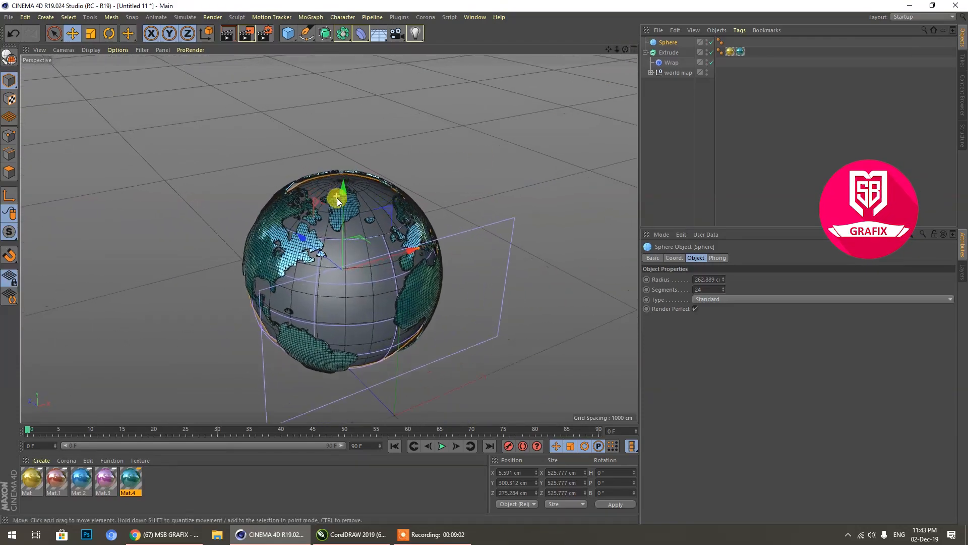
drag(347, 194, 345, 193)
drag(618, 50, 565, 81)
Step: Display the perspective view with Gouraud Shading and apply the gold material to the sphere
click(91, 50)
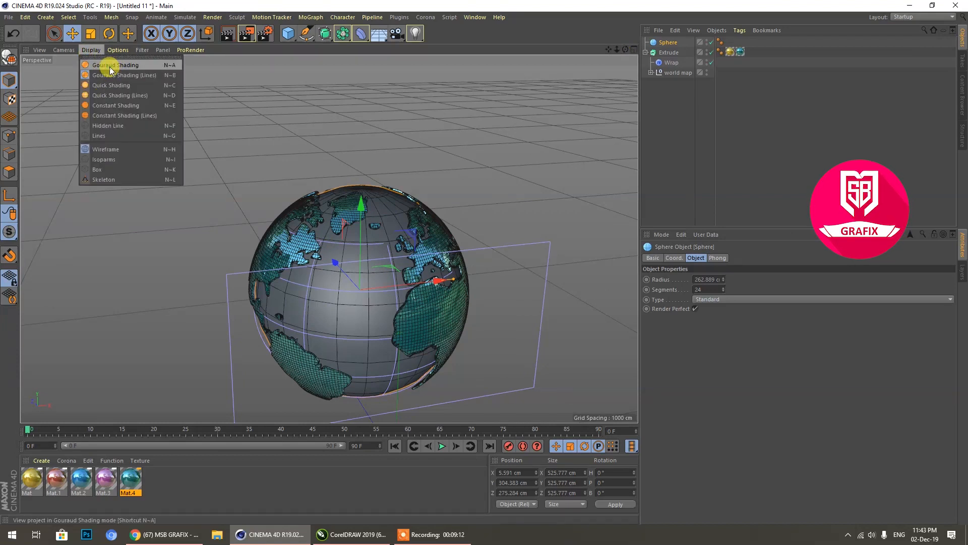
click(110, 67)
drag(33, 478, 373, 317)
drag(626, 49, 626, 90)
mouse_move(328, 252)
alt+mouse_down()
mouse_move(282, 186)
mouse_move(374, 207)
mouse_move(323, 244)
alt+mouse_up()
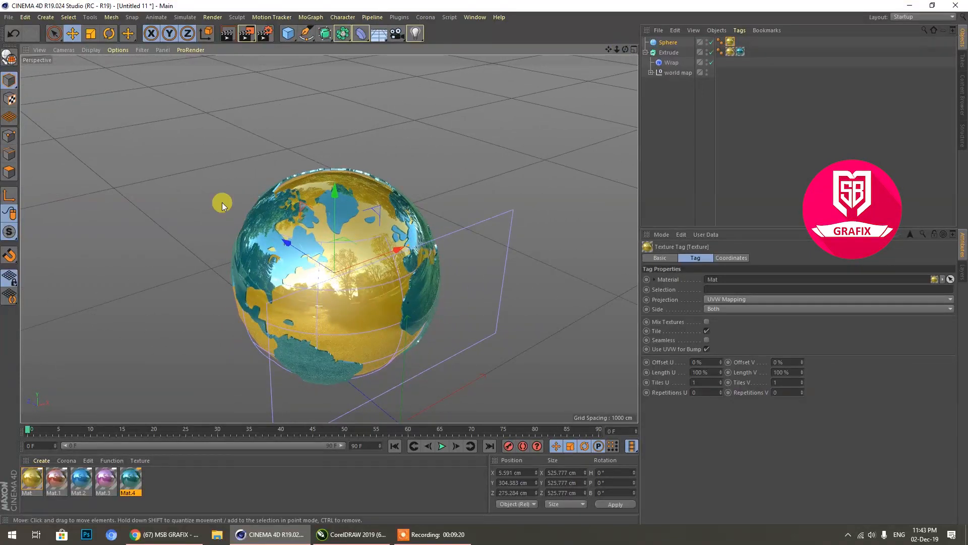
Step: Display the view with Gouraud Shading (Lines) and set the sphere's segments to 40
click(89, 50)
click(95, 72)
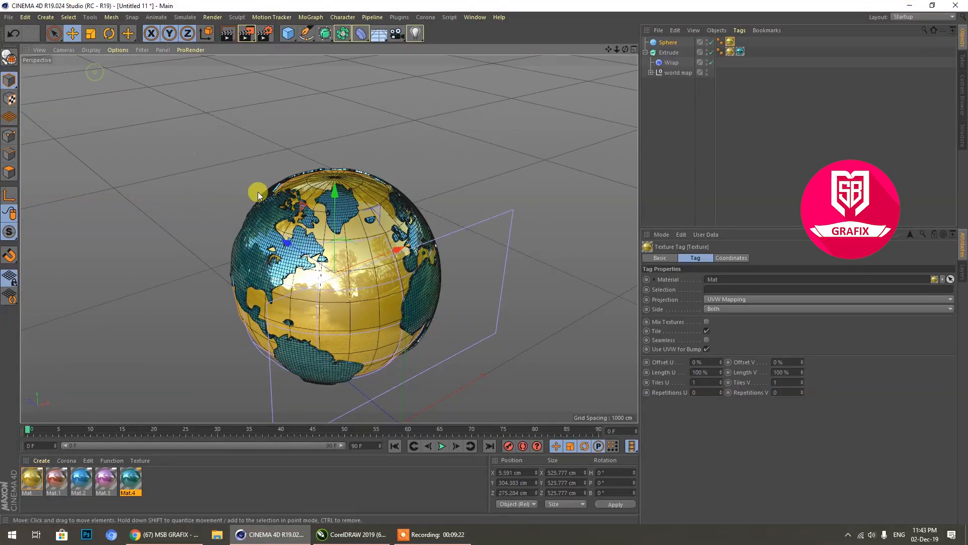
click(348, 308)
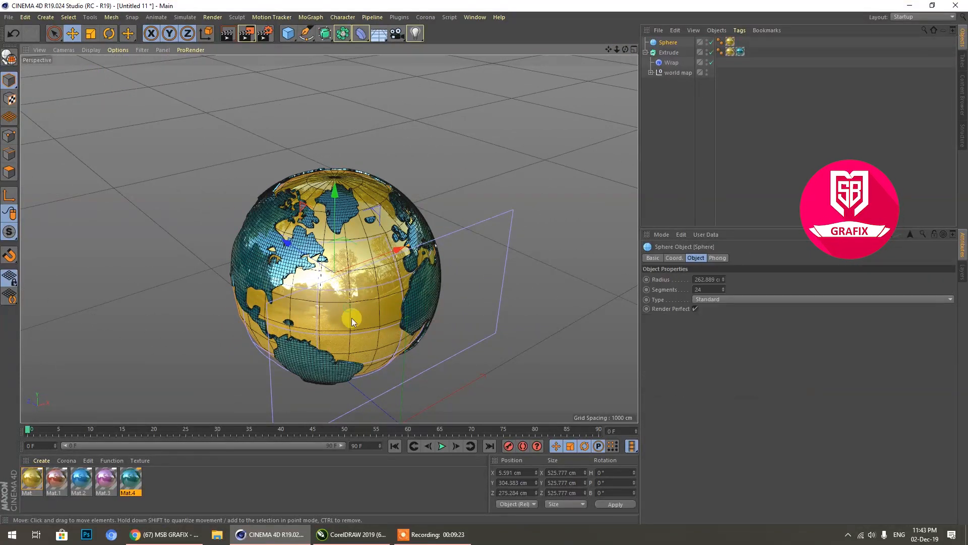
click(707, 288)
text(4)
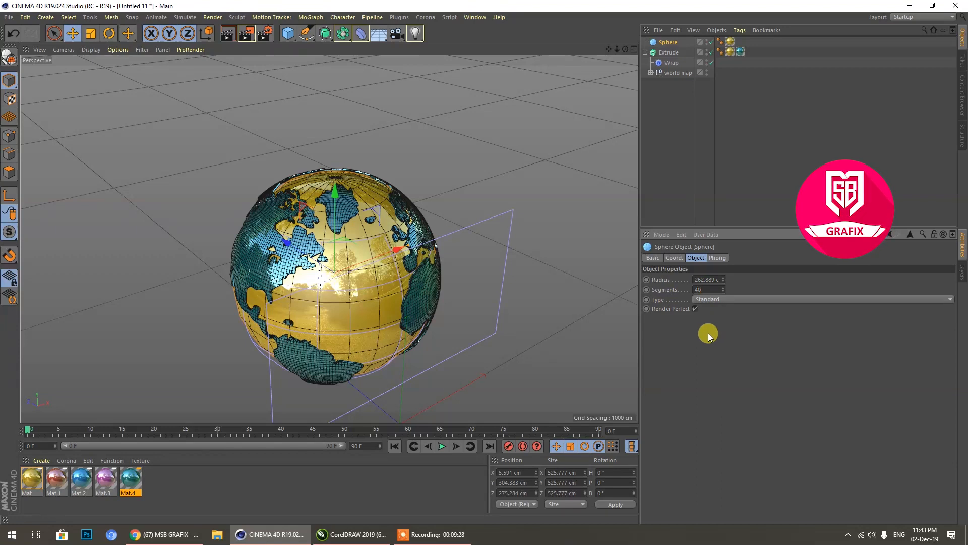
key(Return)
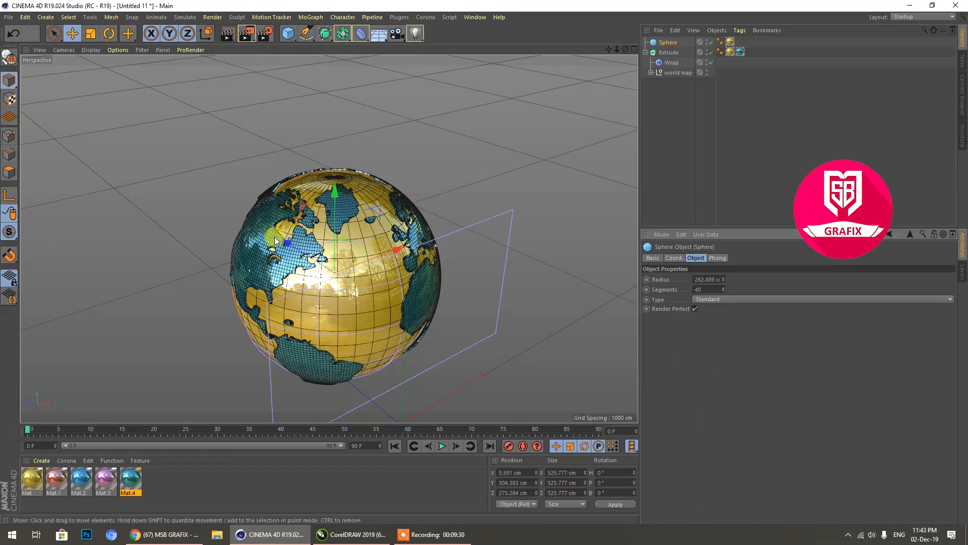
Step: Add an Atom Array and make the sphere its child to turn it into a lattice, with the Extrude hierarchy collapsed
click(646, 52)
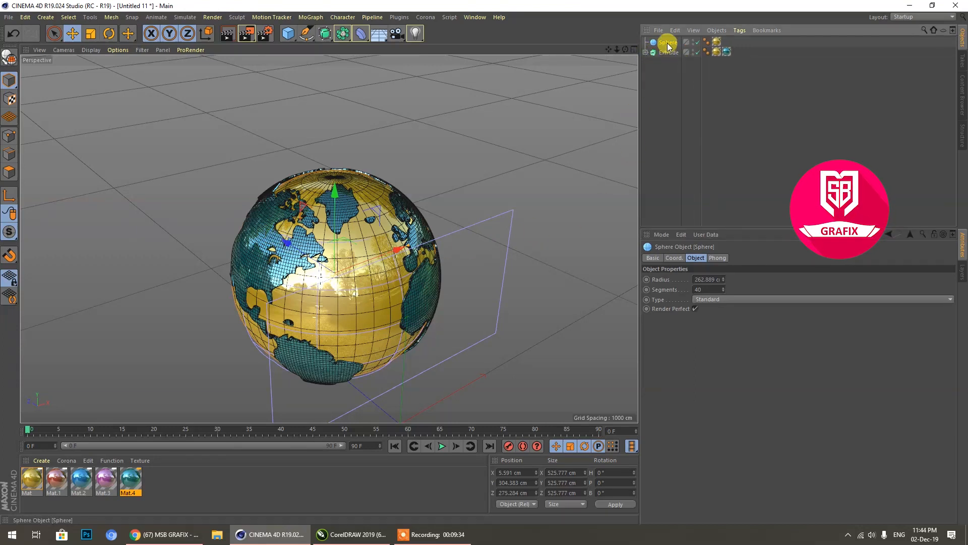
click(343, 34)
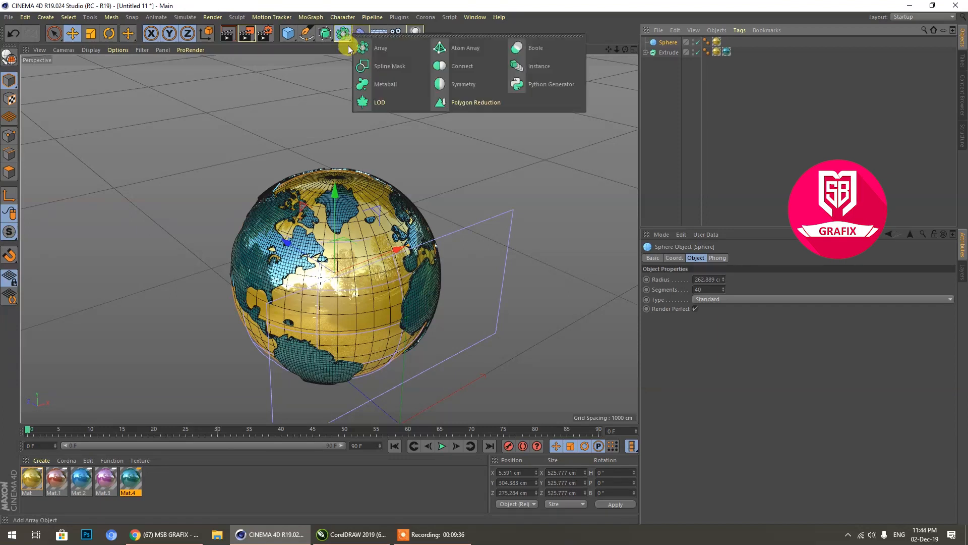
click(482, 48)
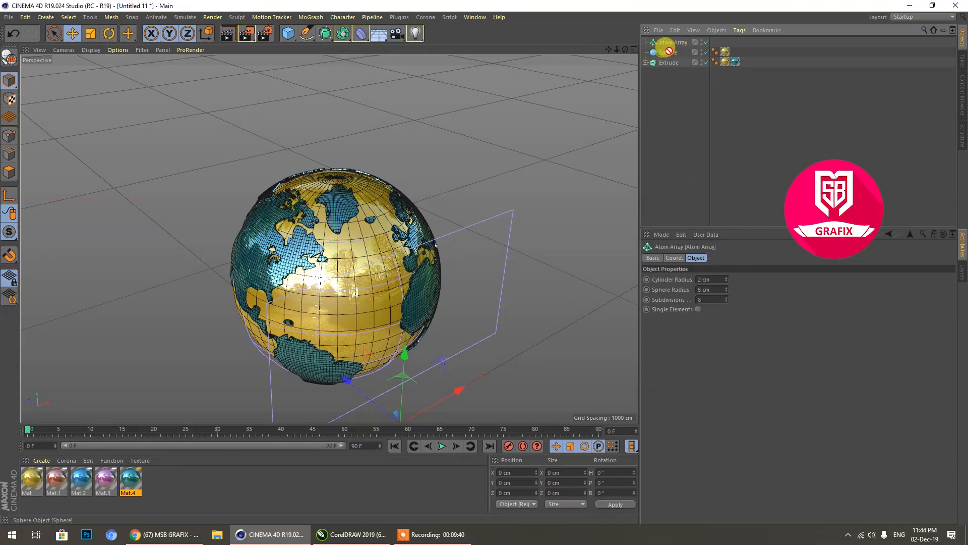
drag(676, 41, 674, 44)
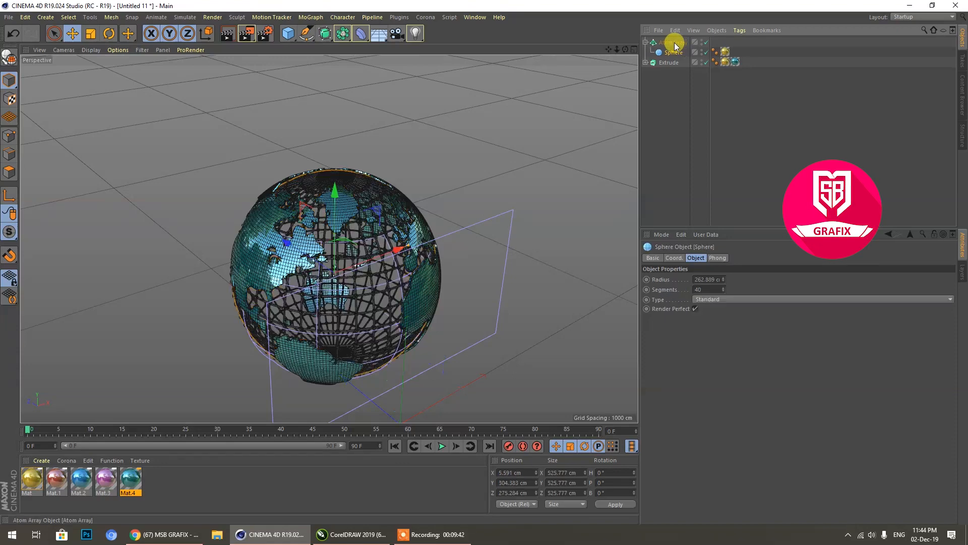
scroll(366, 317, up, 2)
scroll(366, 317, up, 3)
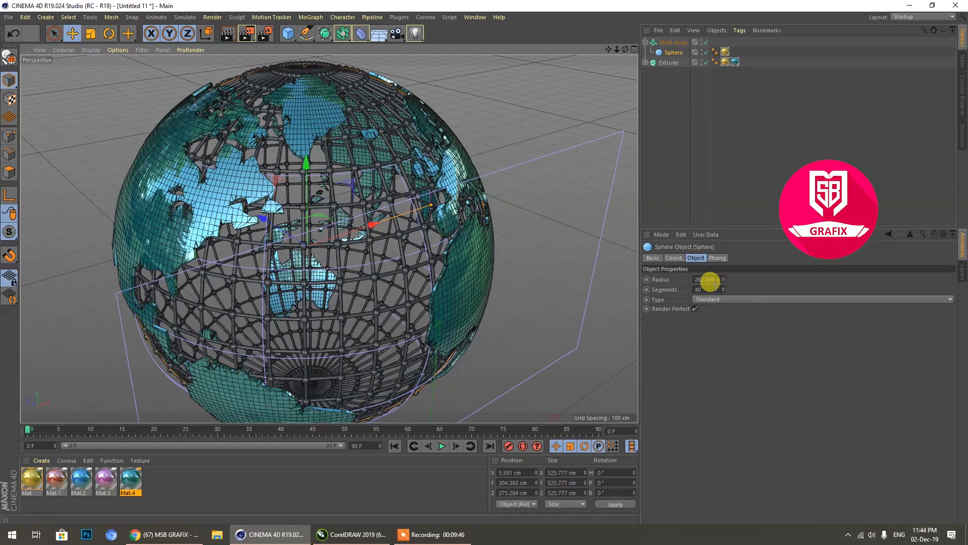
Step: Set the Atom Array's cylinder radius and sphere radius to 1 cm each
click(674, 42)
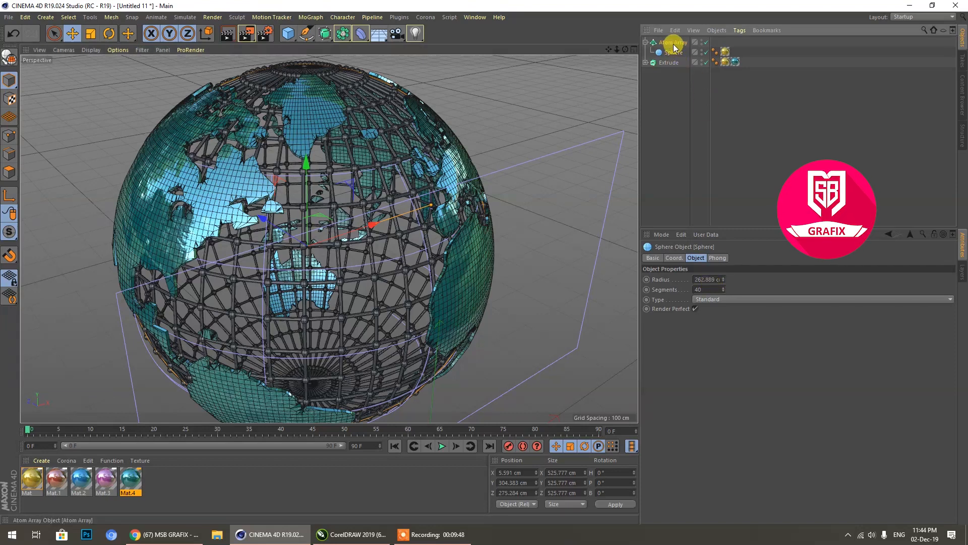
click(713, 279)
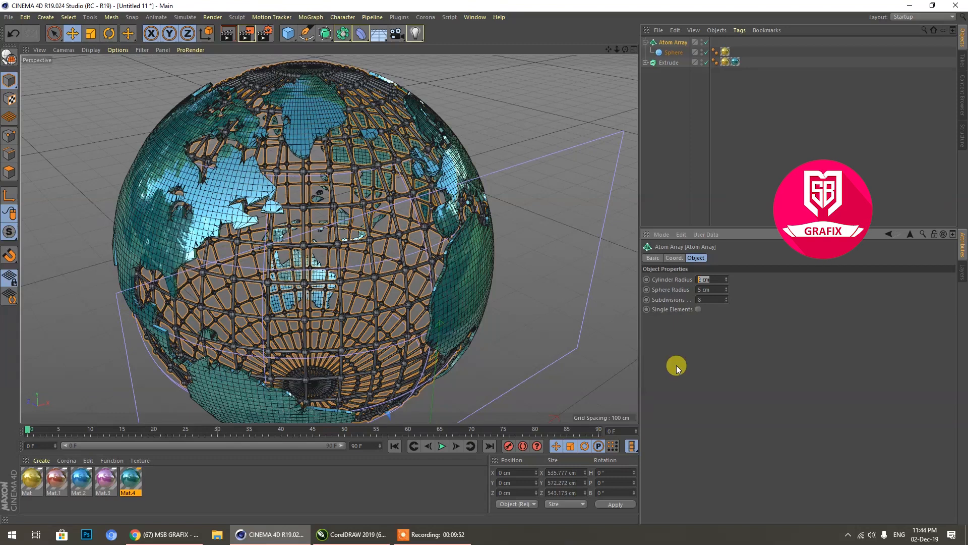
text(1)
key(Tab)
text(1)
key(Return)
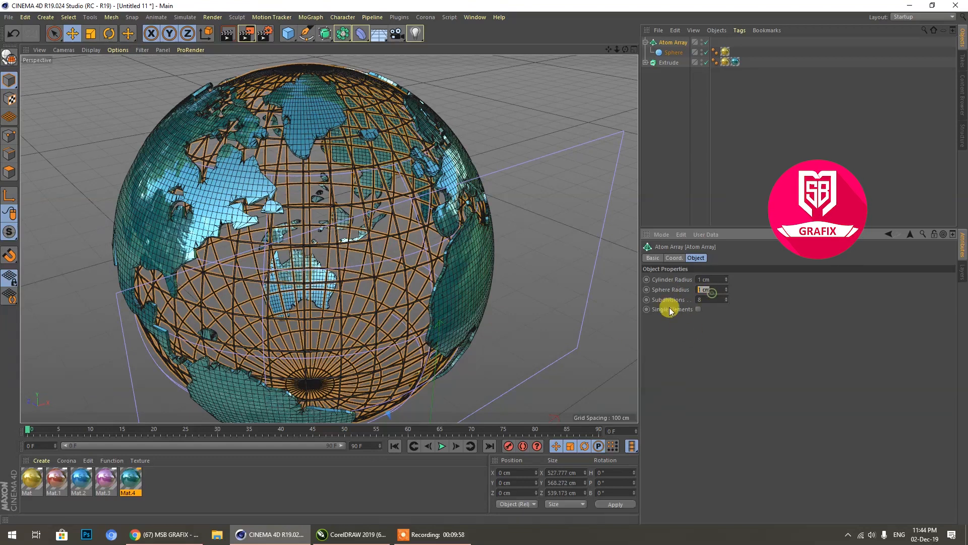
Step: Try a sphere radius of 1.2 cm for the Atom Array, check a lattice joint up close, and set it to 2 cm
text(1.2)
key(Return)
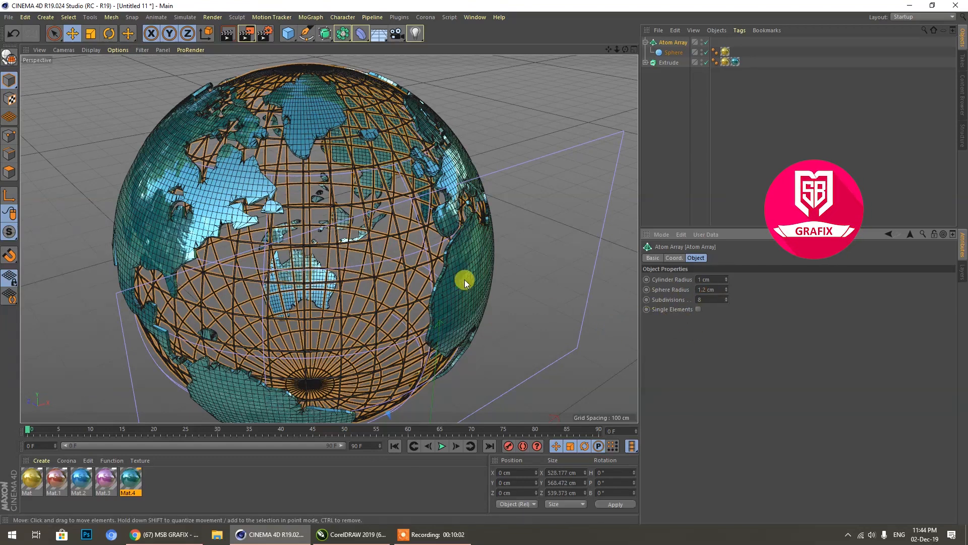
scroll(403, 270, up, 10)
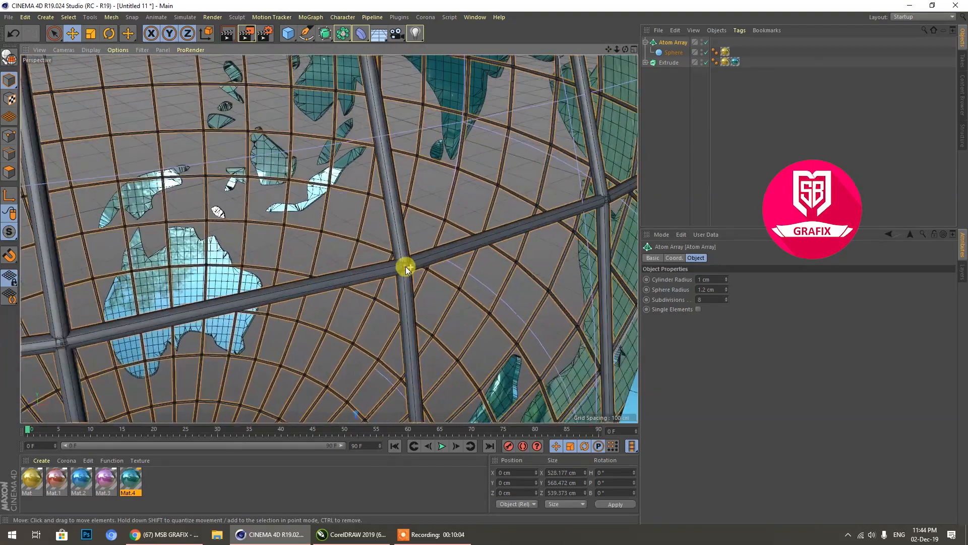
double_click(704, 289)
text(2)
key(Return)
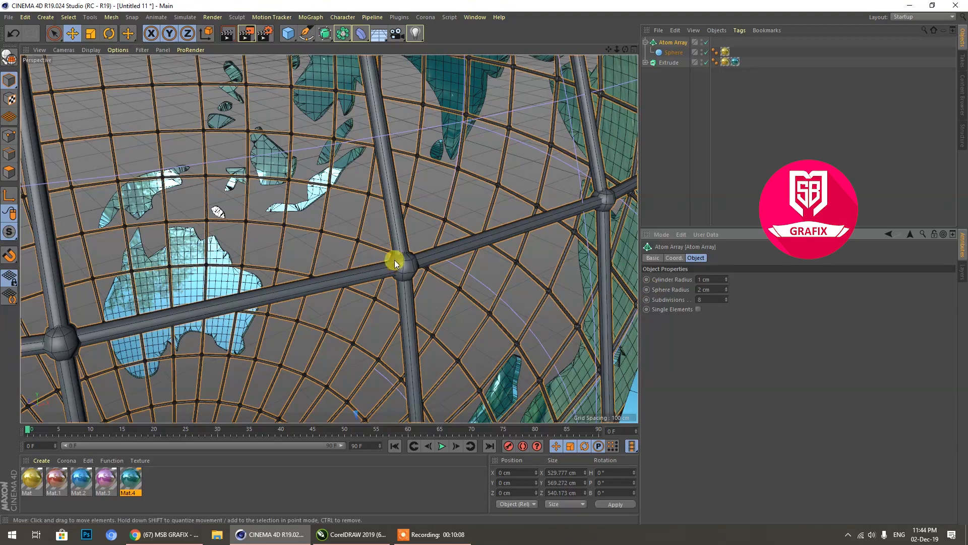
Step: Set the Atom Array's subdivisions to 23 while checking a lattice joint up close and the whole globe
scroll(416, 261, up, 6)
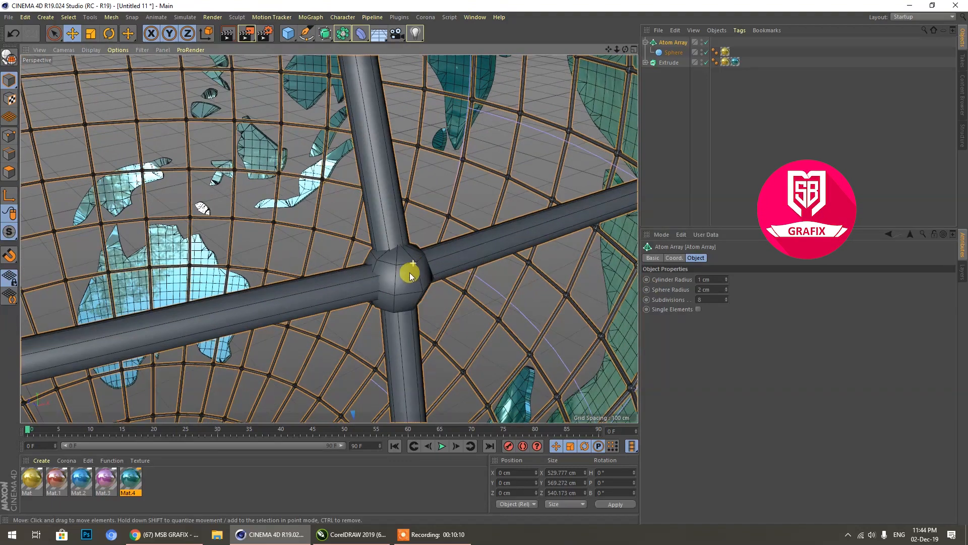
drag(725, 300, 725, 287)
scroll(449, 297, down, 2)
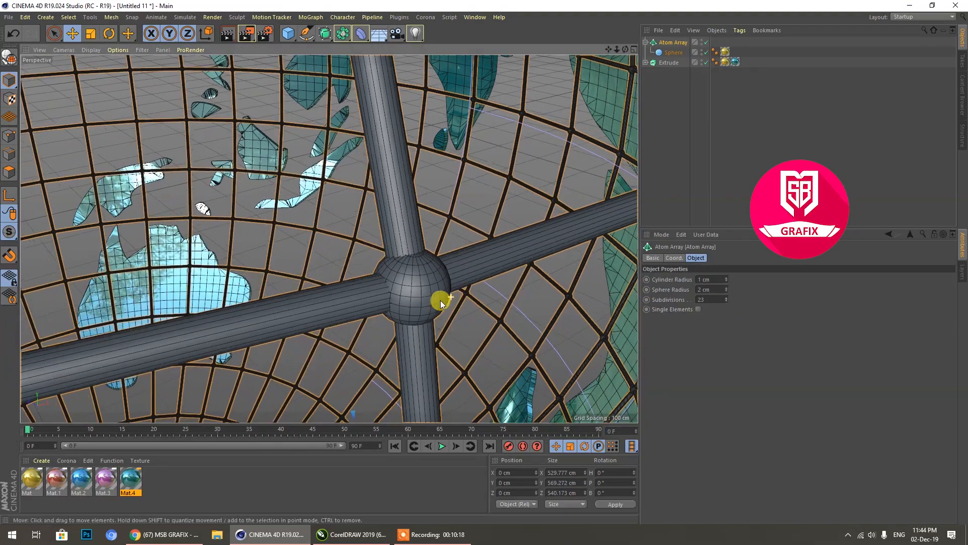
scroll(379, 278, down, 5)
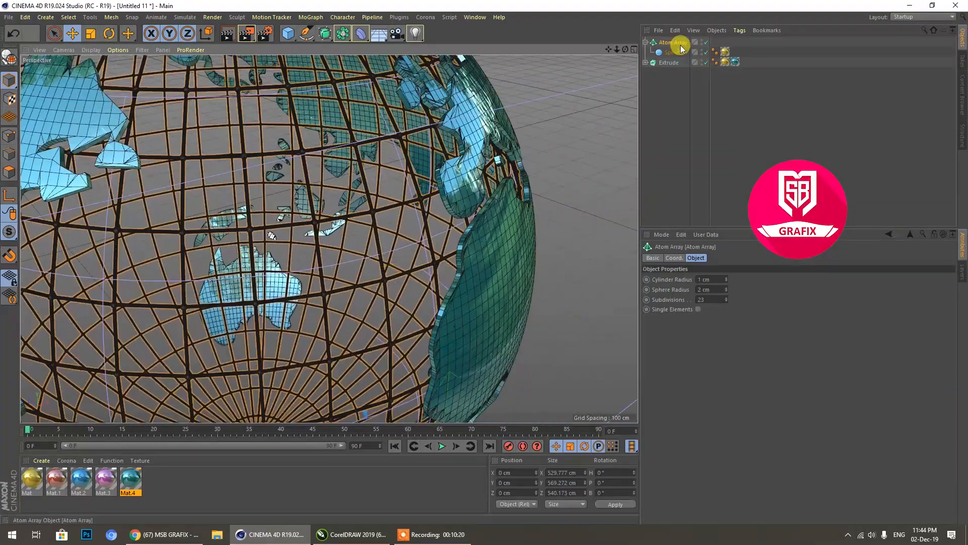
scroll(291, 253, down, 6)
scroll(269, 332, up, 1)
scroll(455, 331, down, 2)
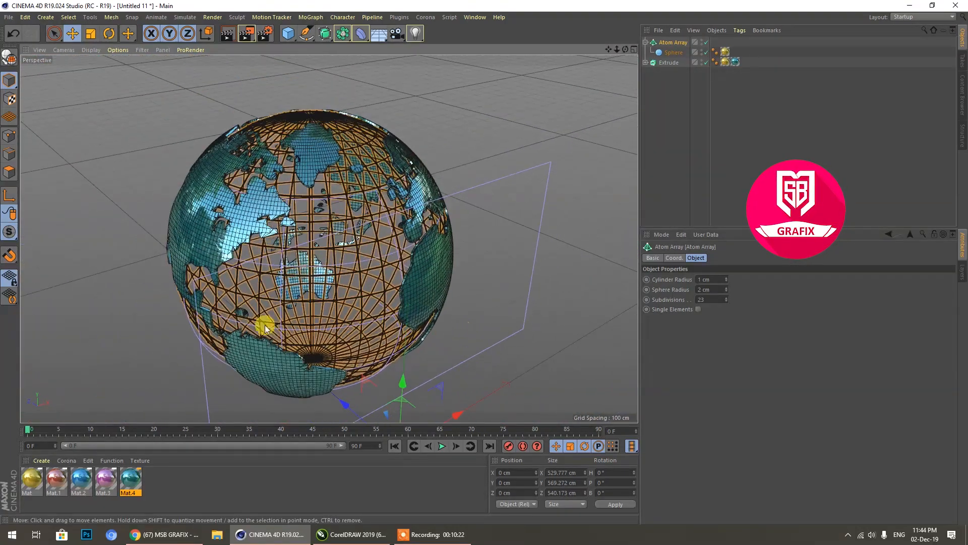
scroll(265, 328, up, 2)
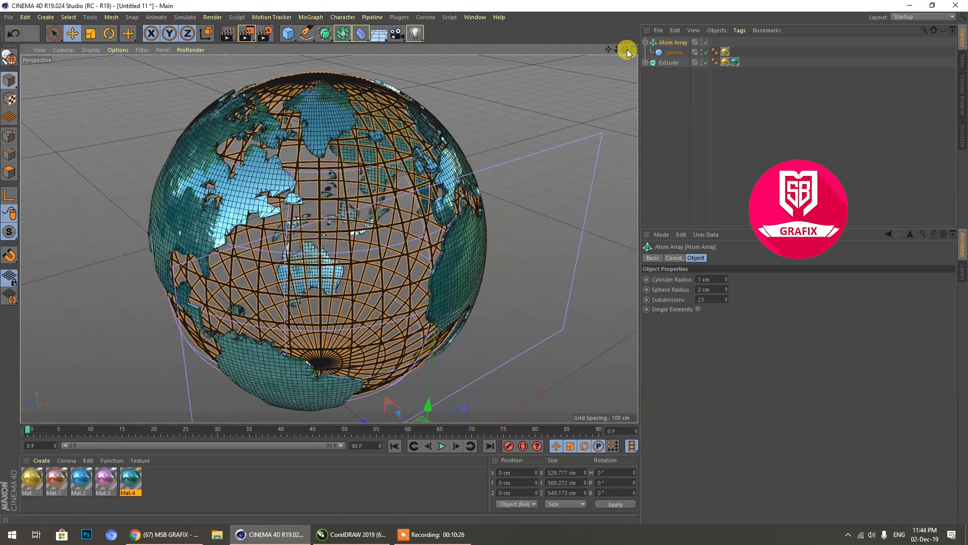
Step: Set the Atom Array's sphere radius to 1 cm and its subdivisions to 20
click(704, 289)
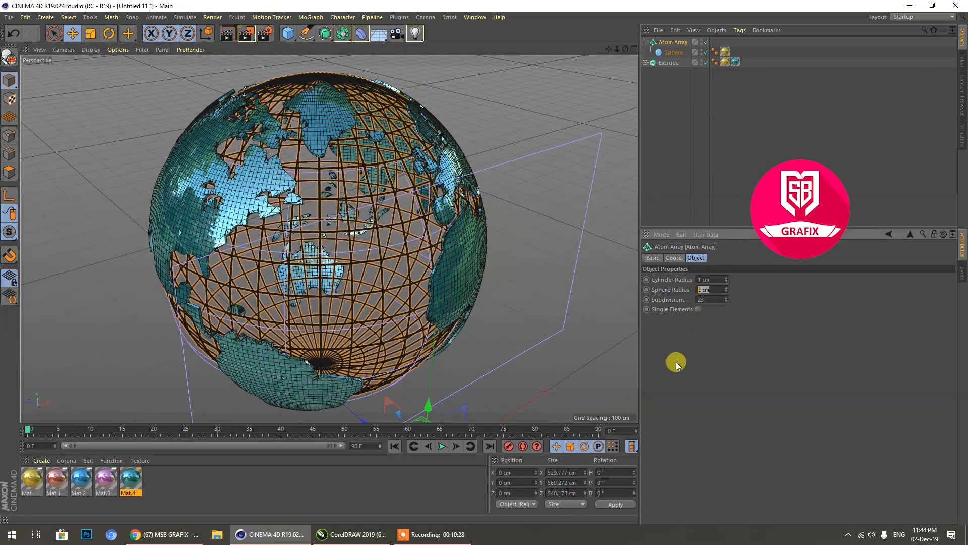
text(1)
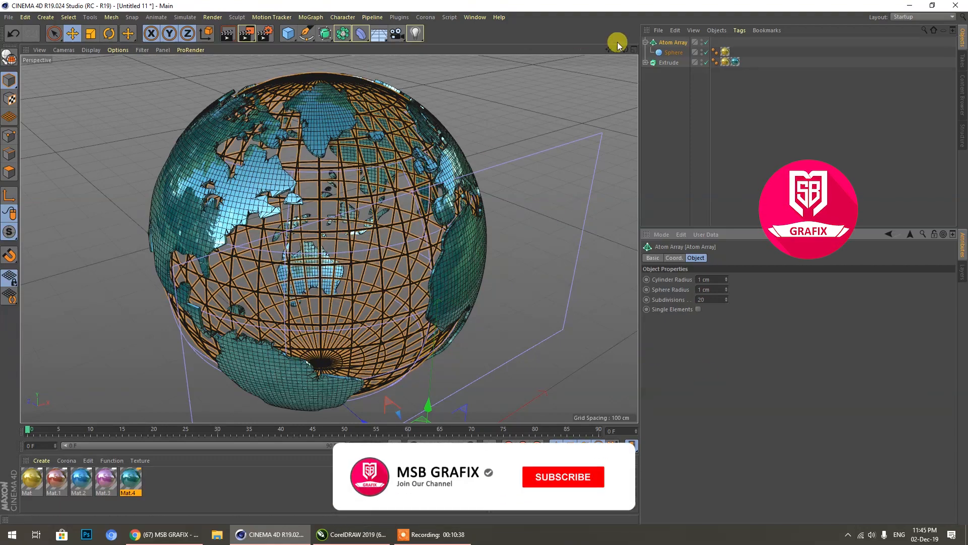
mouse_move(625, 50)
mouse_down()
mouse_move(570, 36)
mouse_move(620, 46)
mouse_up()
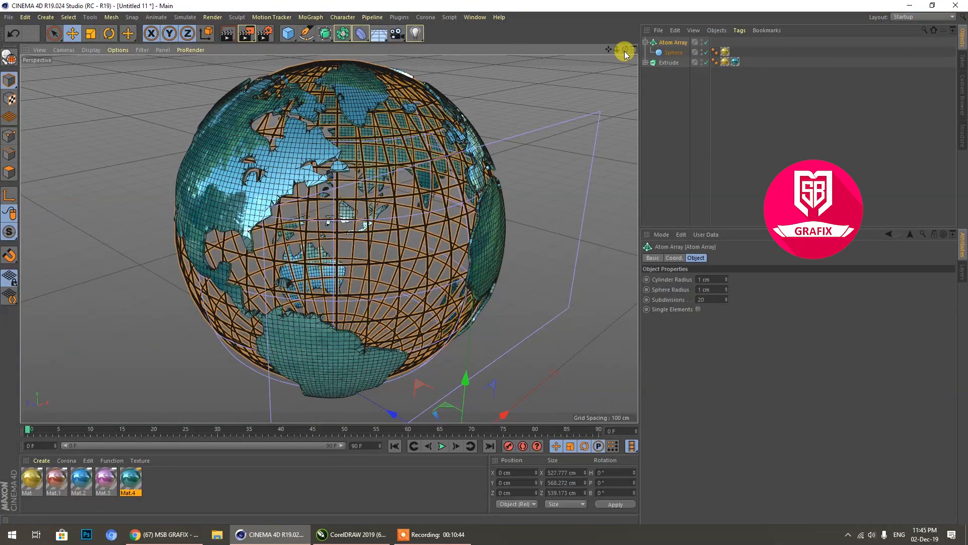
drag(609, 49, 466, 104)
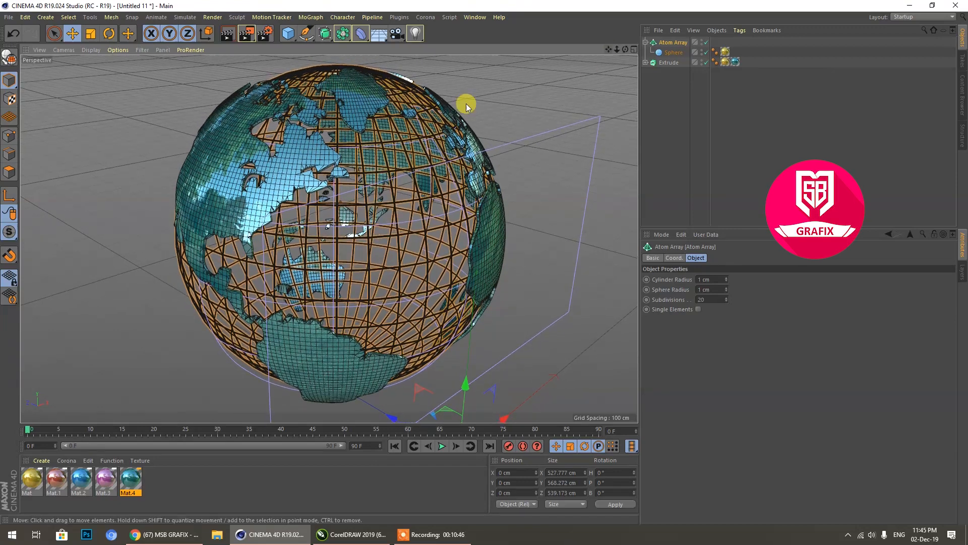
Step: Display the view with Gouraud Shading, without the mesh lines
click(89, 50)
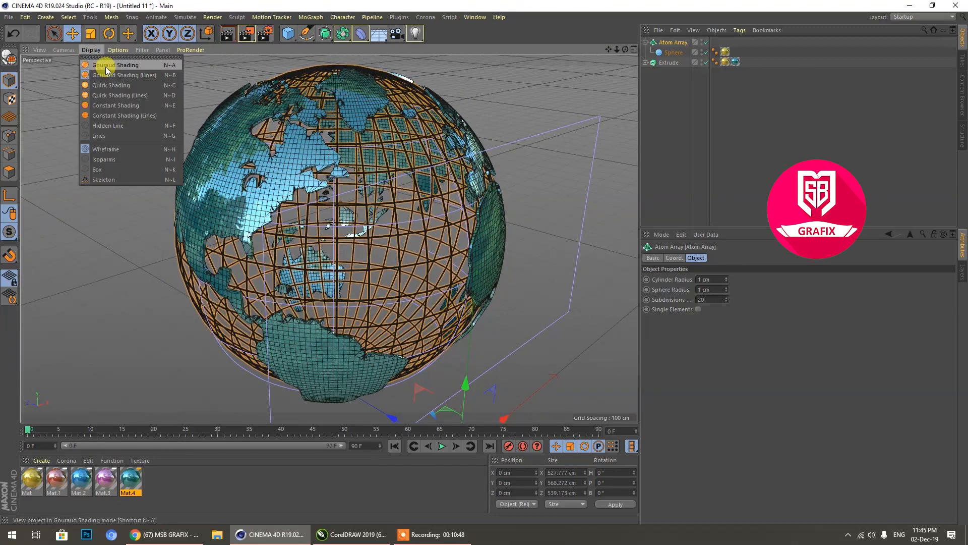
click(116, 65)
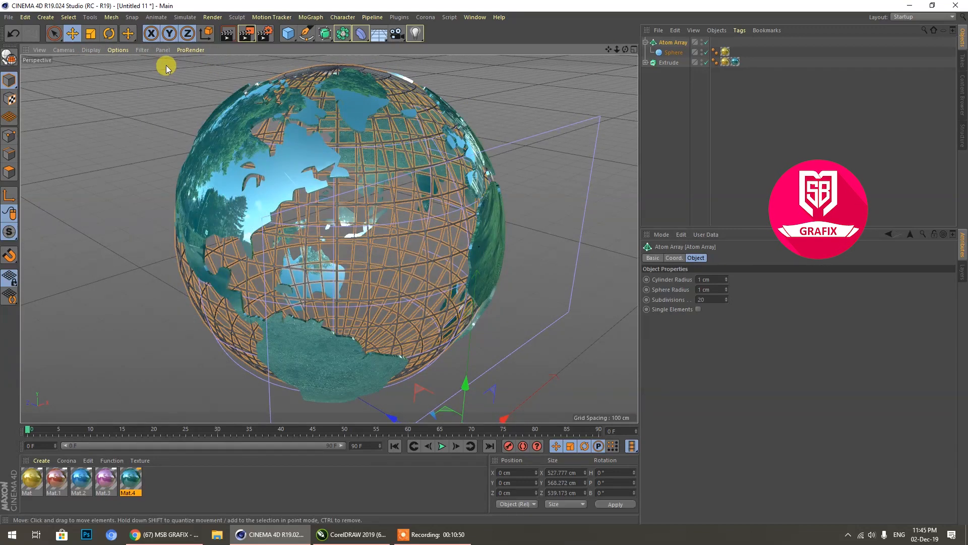
scroll(200, 202, down, 6)
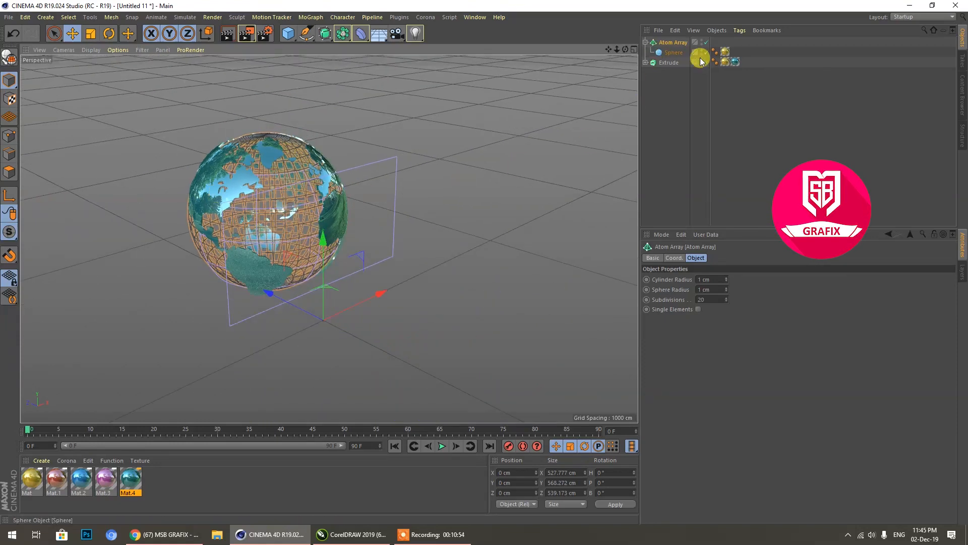
Step: Expand the Extrude hierarchy and hide the Wrap deformer's cage in the viewport
click(646, 62)
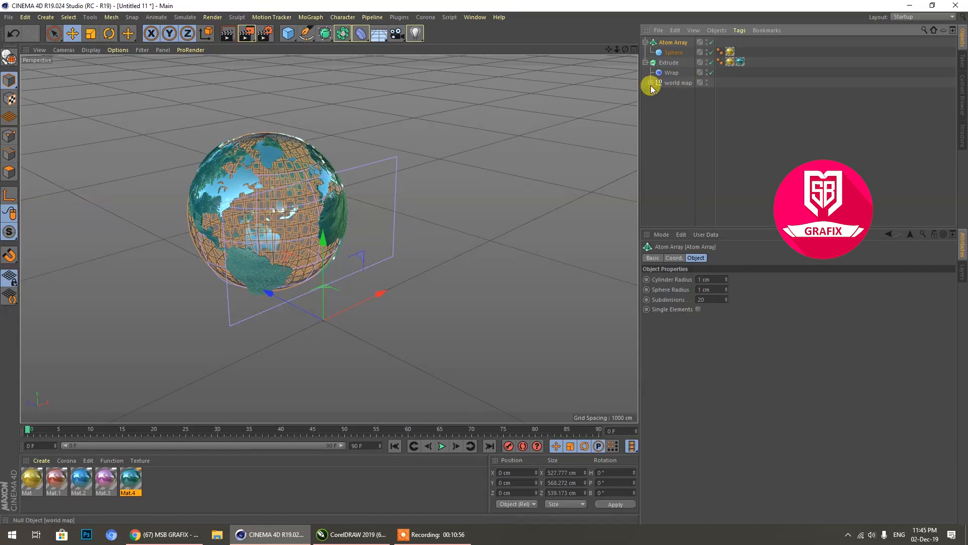
click(707, 71)
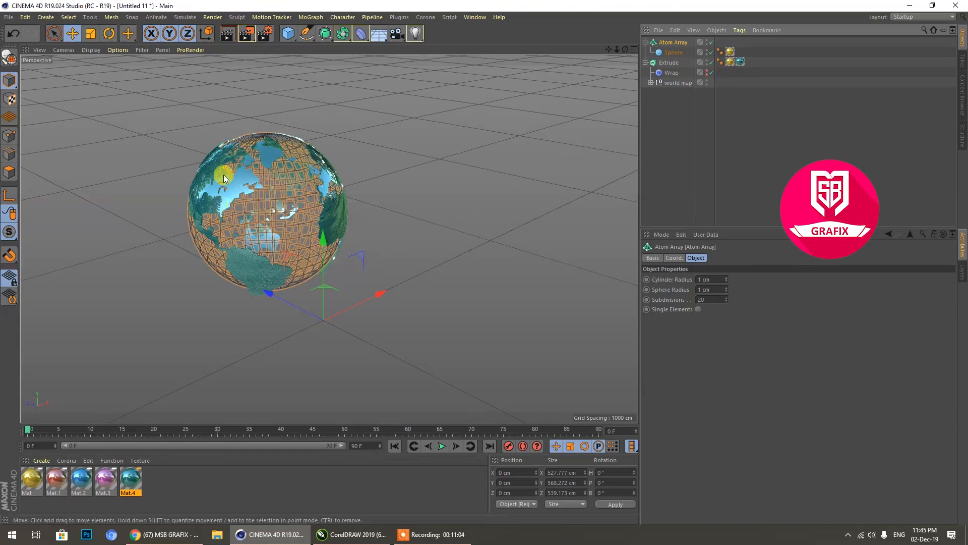
scroll(232, 213, up, 3)
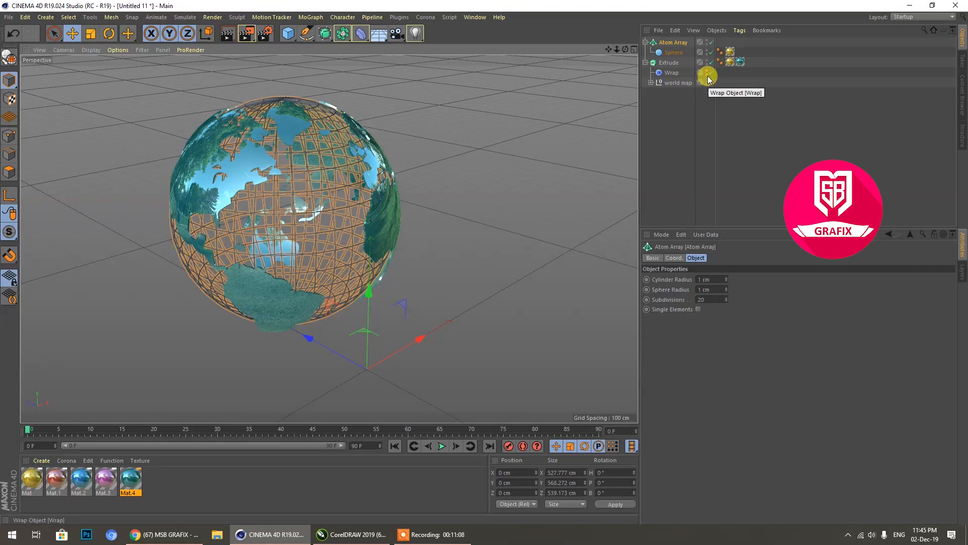
scroll(283, 155, up, 3)
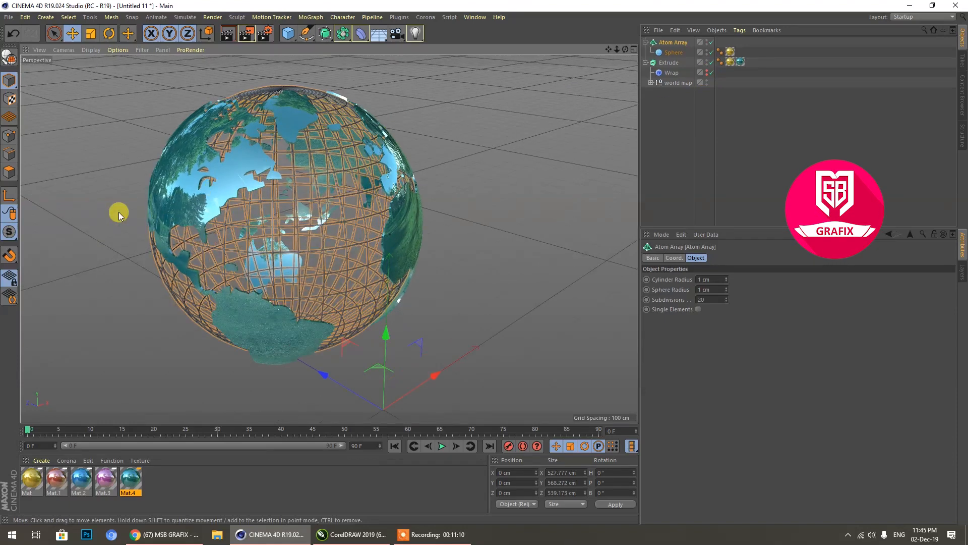
scroll(119, 212, up, 1)
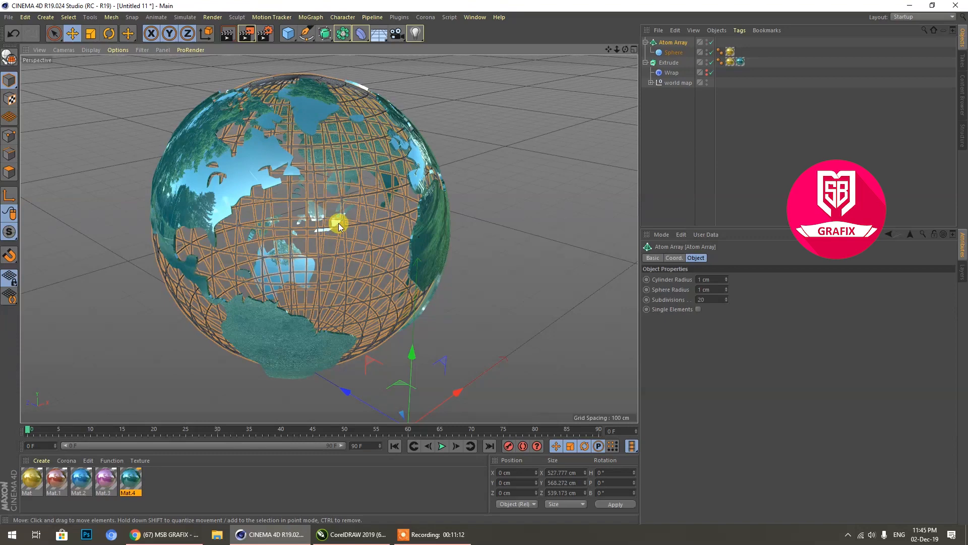
Step: Give Mat.4's reflectance layer color a Gradient texture and lower its brightness to 25%
double_click(125, 487)
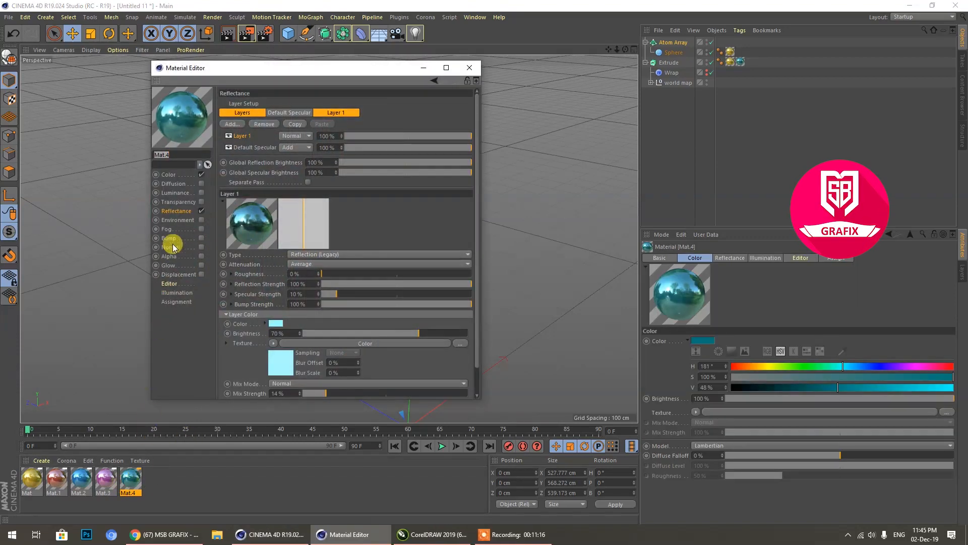
click(269, 343)
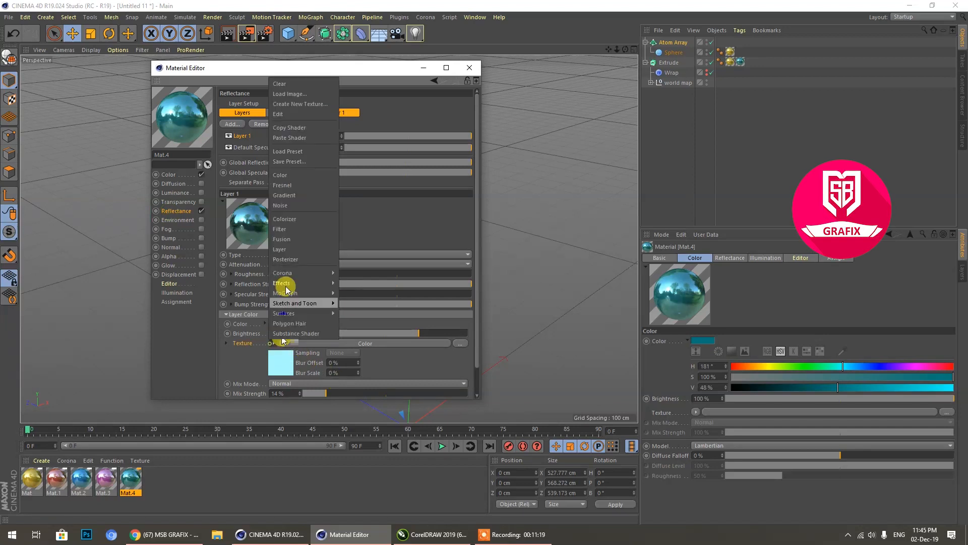
click(284, 196)
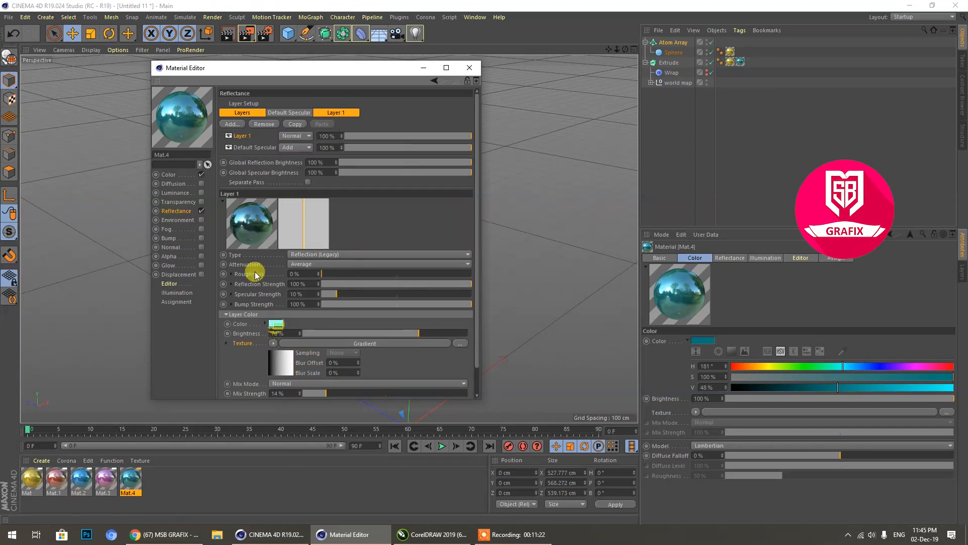
click(349, 334)
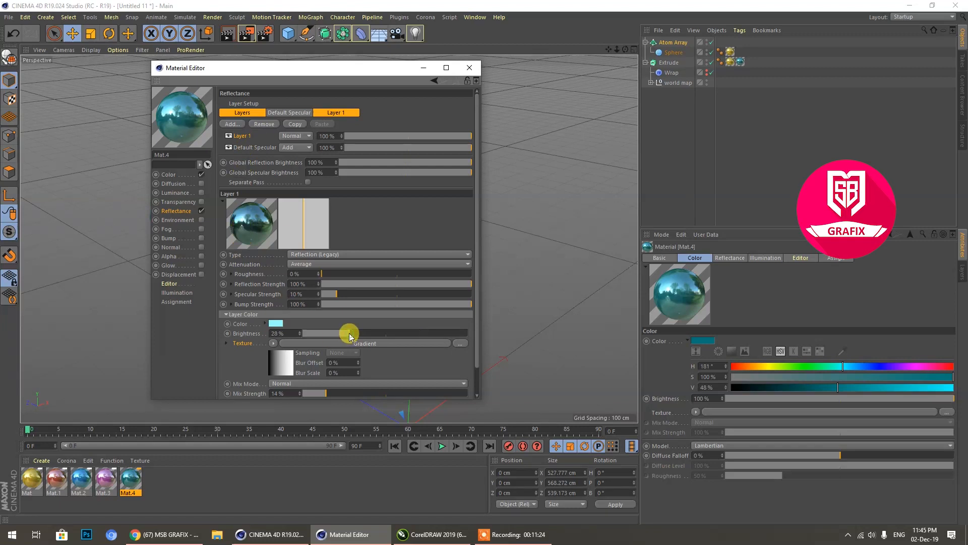
drag(344, 334, 344, 334)
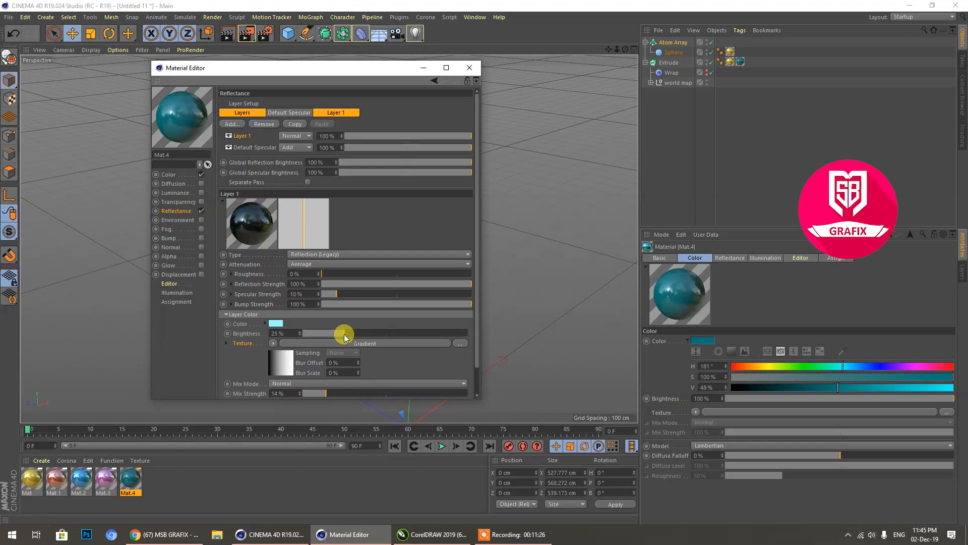
click(469, 67)
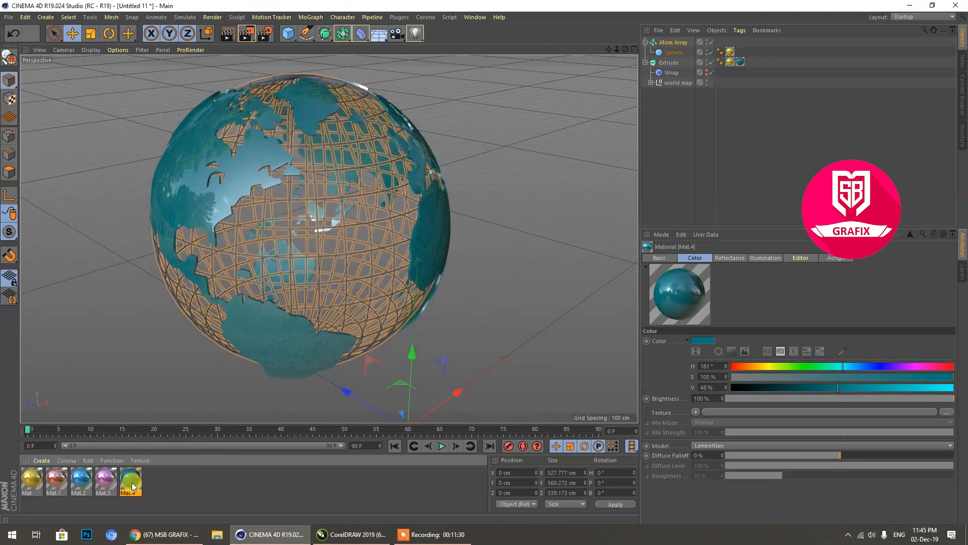
Step: Duplicate the gold material and set the copy's color to 0% saturation and 60% value
click(168, 482)
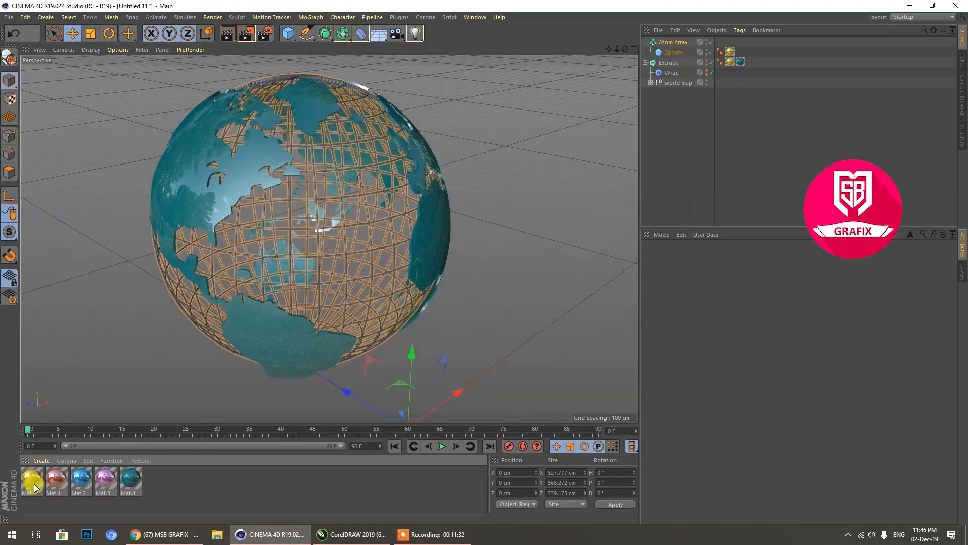
drag(34, 483, 146, 483)
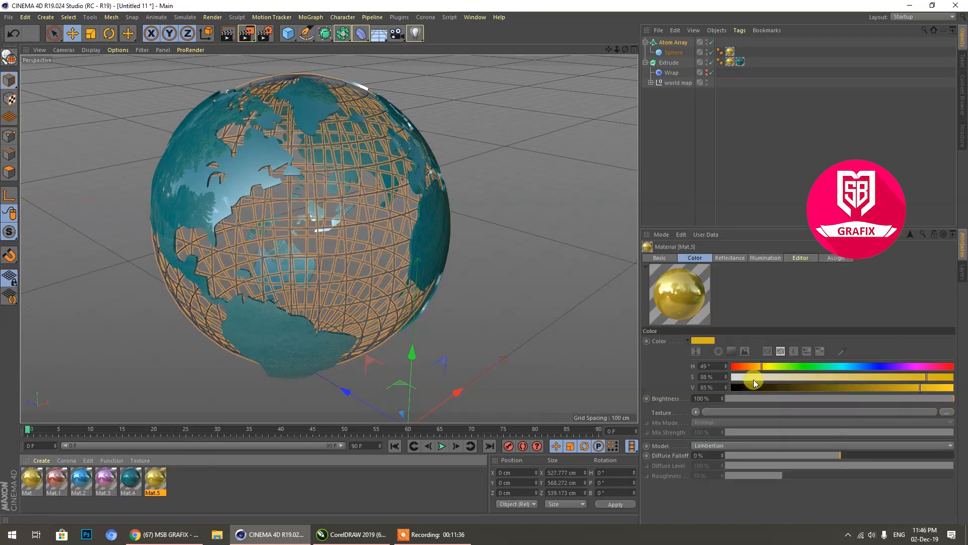
drag(751, 378, 730, 378)
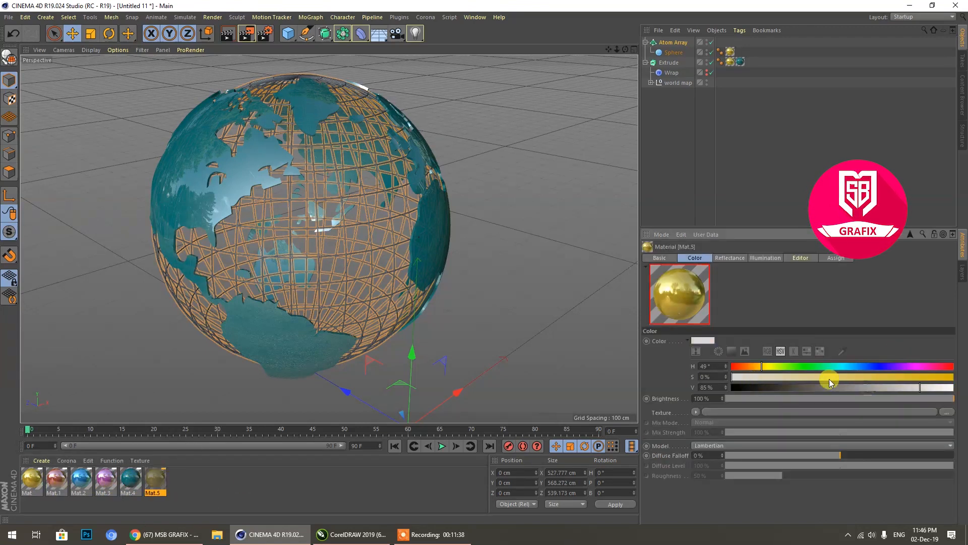
click(866, 388)
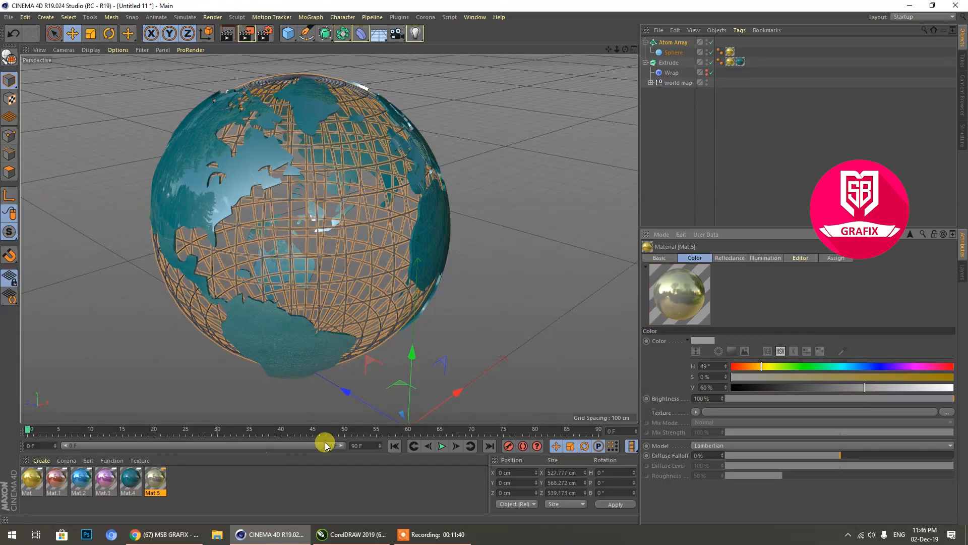
Step: Delete the Atom Array with its sphere and the desaturated copy of the gold material
key(Delete)
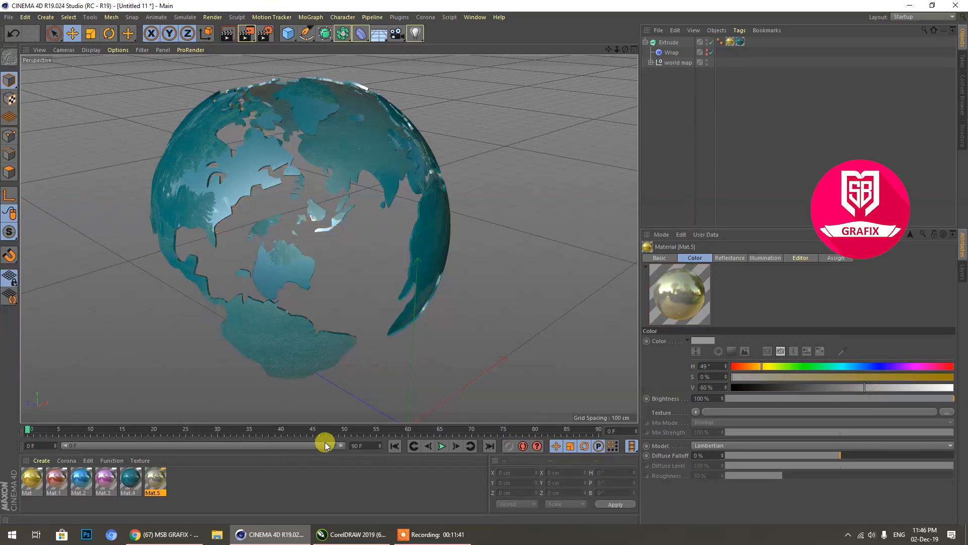
click(202, 498)
click(159, 485)
key(Delete)
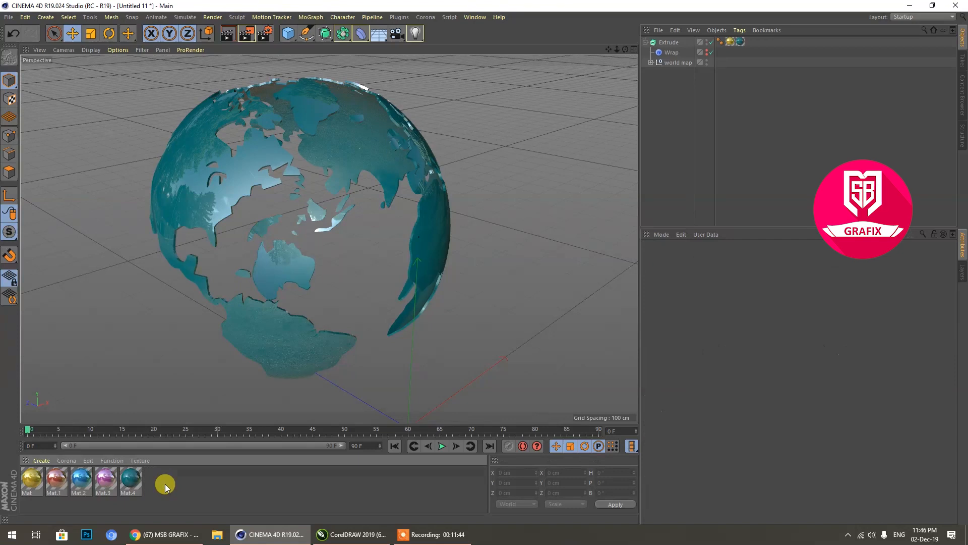
Step: Duplicate the purple material Mat.3 and set the copy's color to 0% saturation and 66% value
ctrl+drag(102, 483, 176, 482)
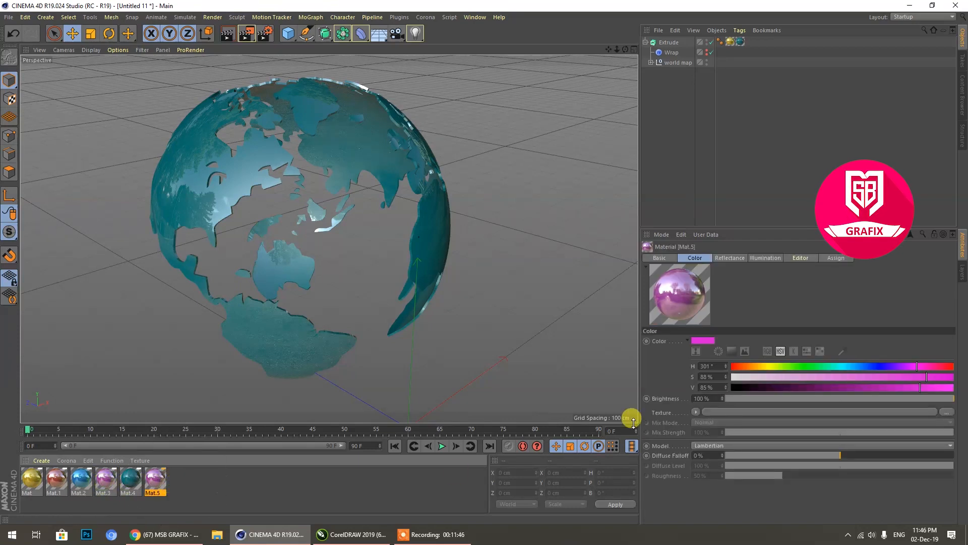
drag(758, 376, 732, 377)
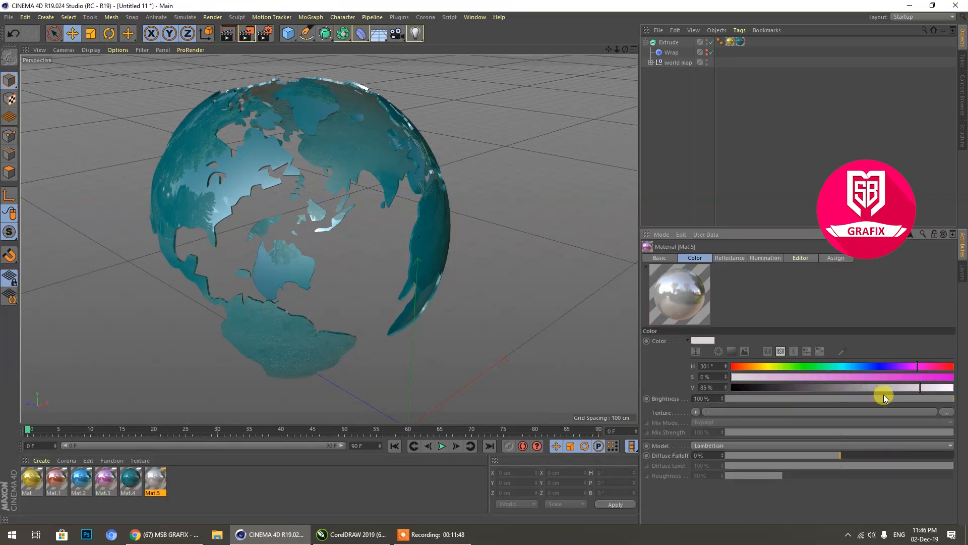
drag(909, 388, 880, 388)
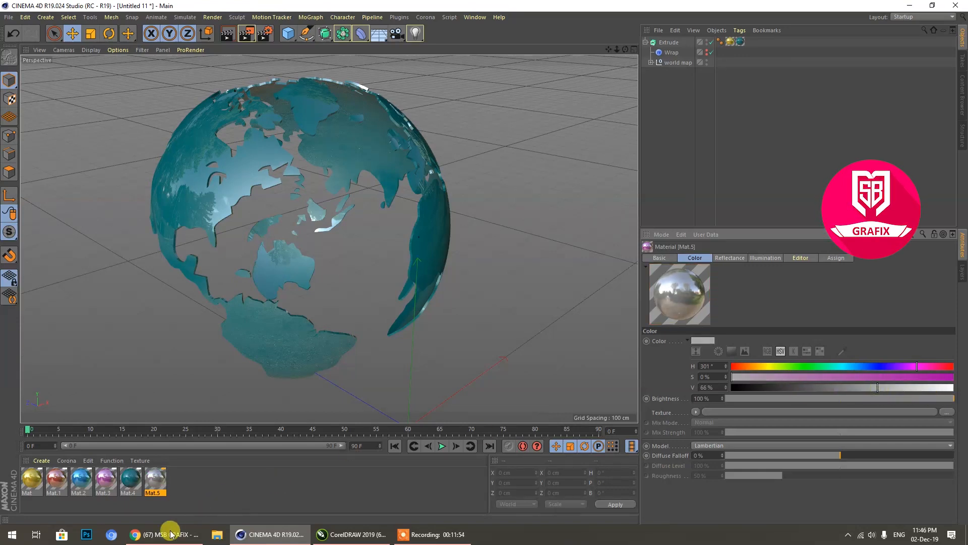
Step: Copy the grey material Mat.5 to the clipboard
drag(162, 479, 237, 488)
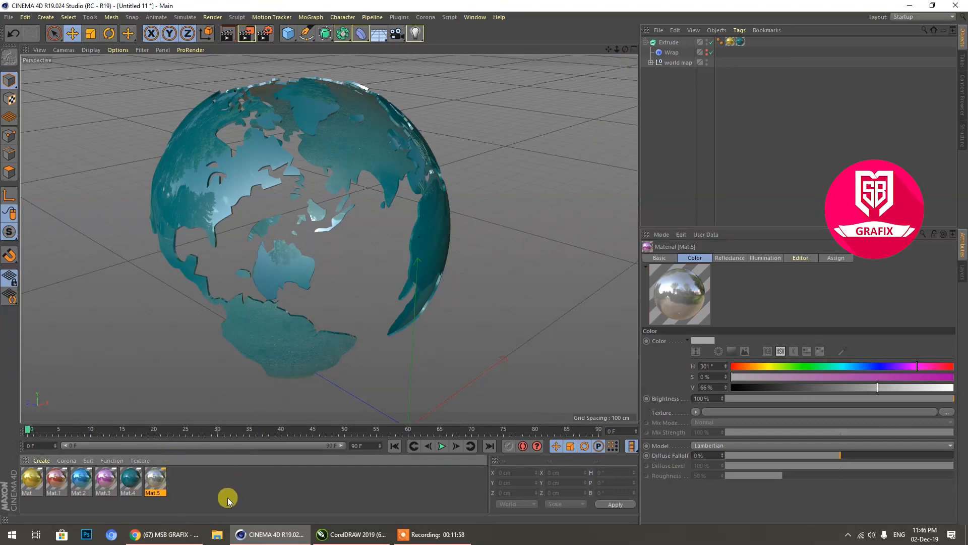
key(ctrl+c)
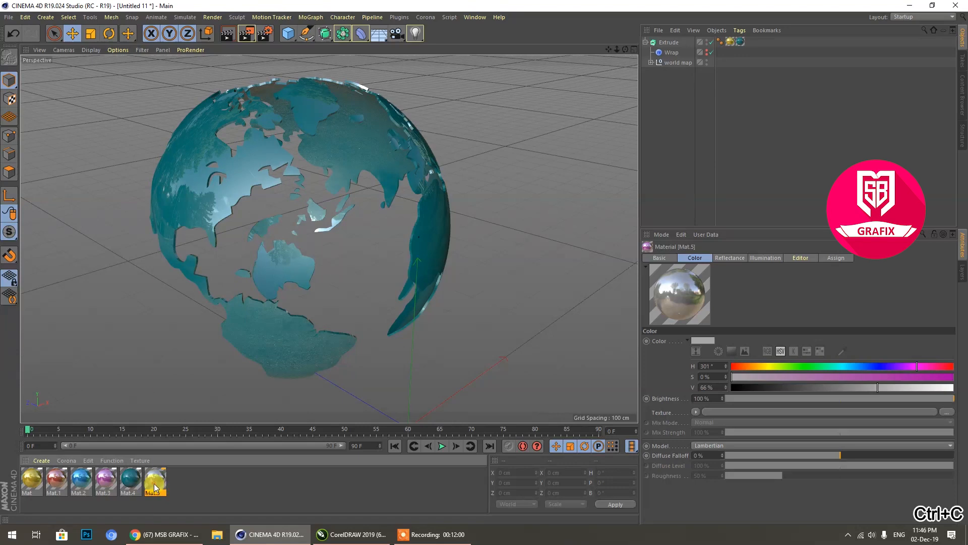
right_click(154, 483)
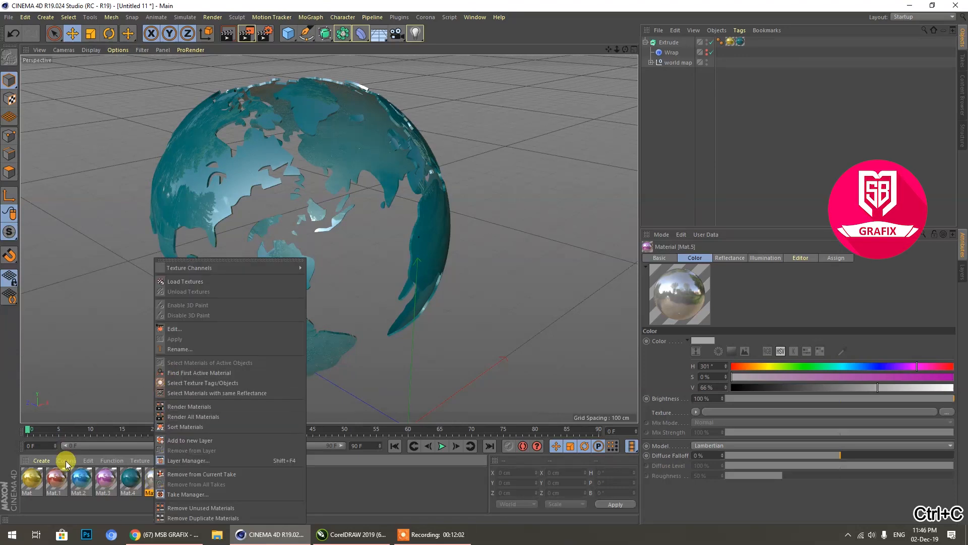
click(88, 460)
click(88, 461)
click(99, 292)
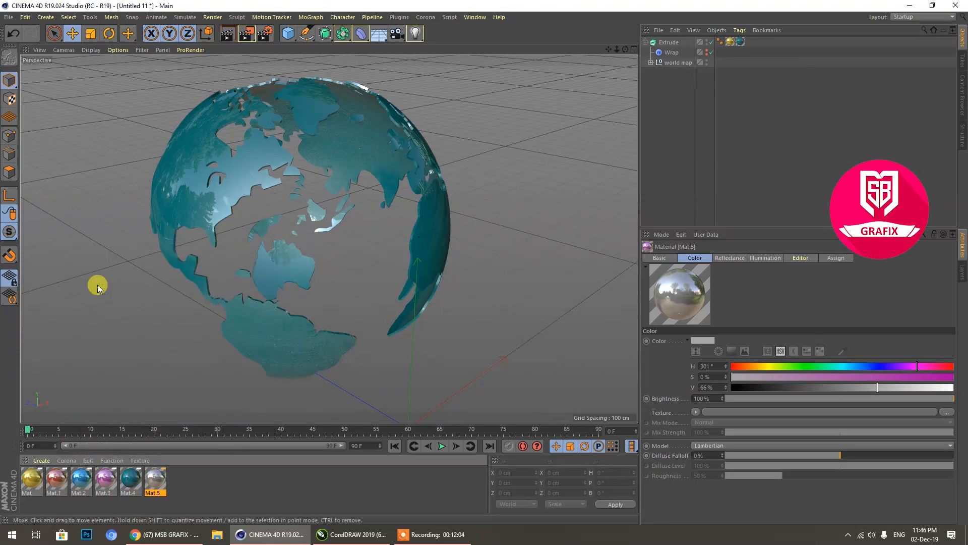
Step: Undo back to the state before the Atom Array and its sphere were deleted
click(13, 34)
click(14, 34)
click(14, 34)
click(14, 34)
click(13, 34)
click(14, 34)
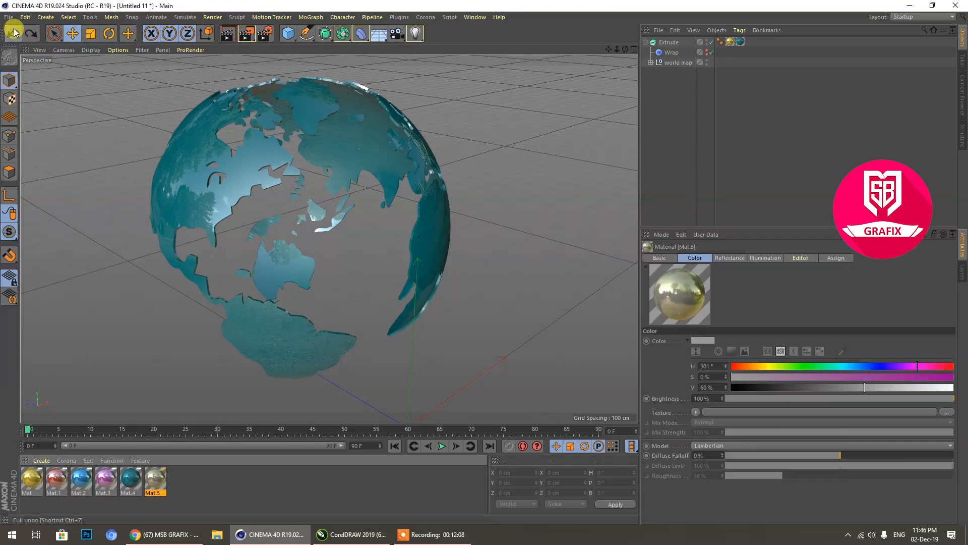
click(14, 33)
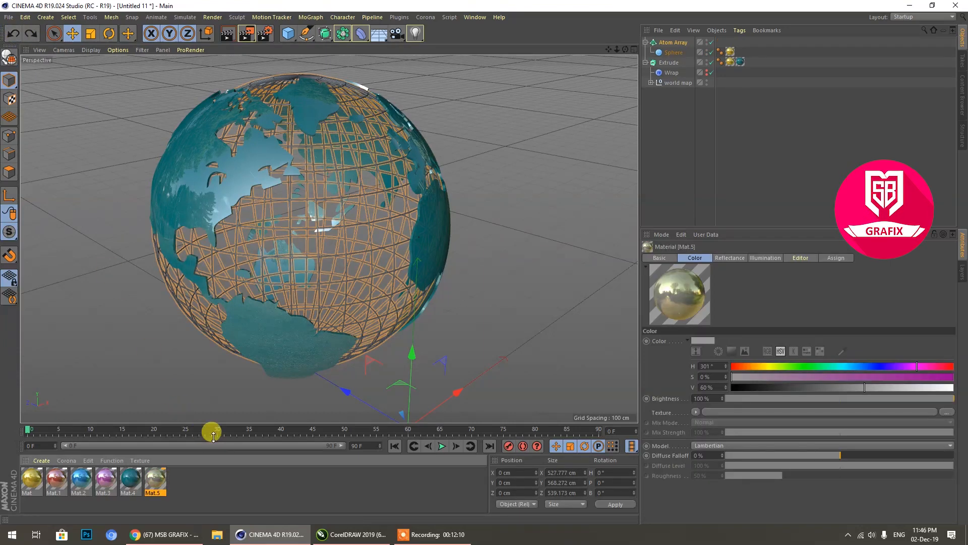
Step: Paste the copied grey material and apply it to the Atom Array
click(87, 462)
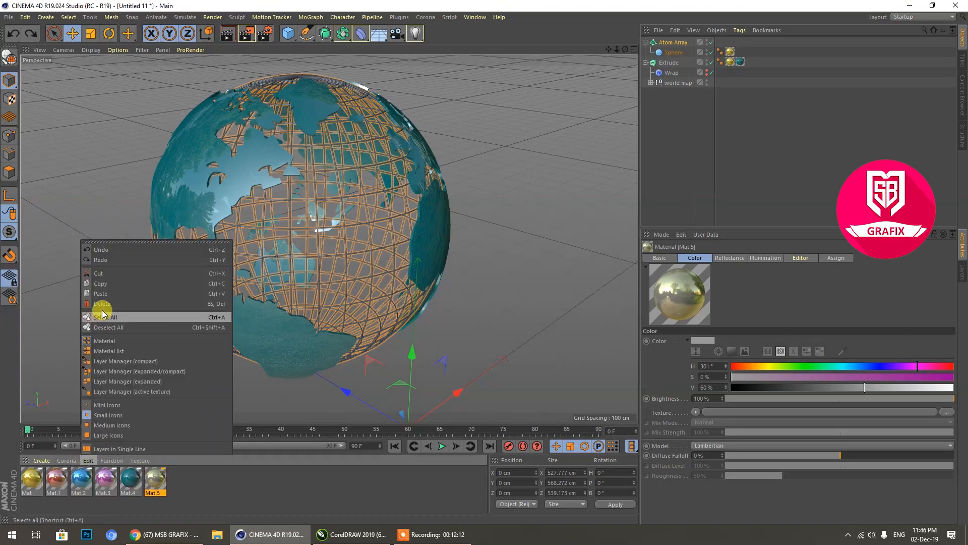
click(97, 289)
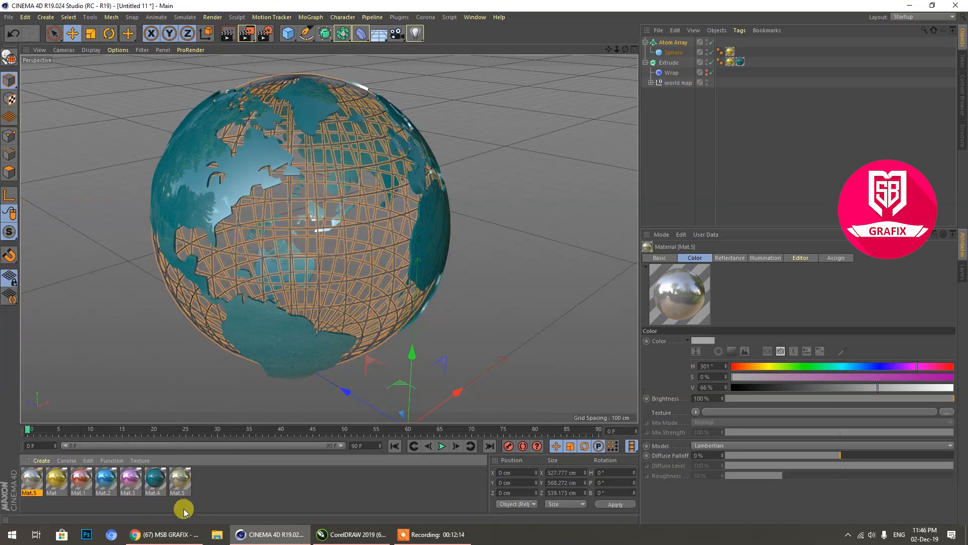
drag(31, 480, 669, 44)
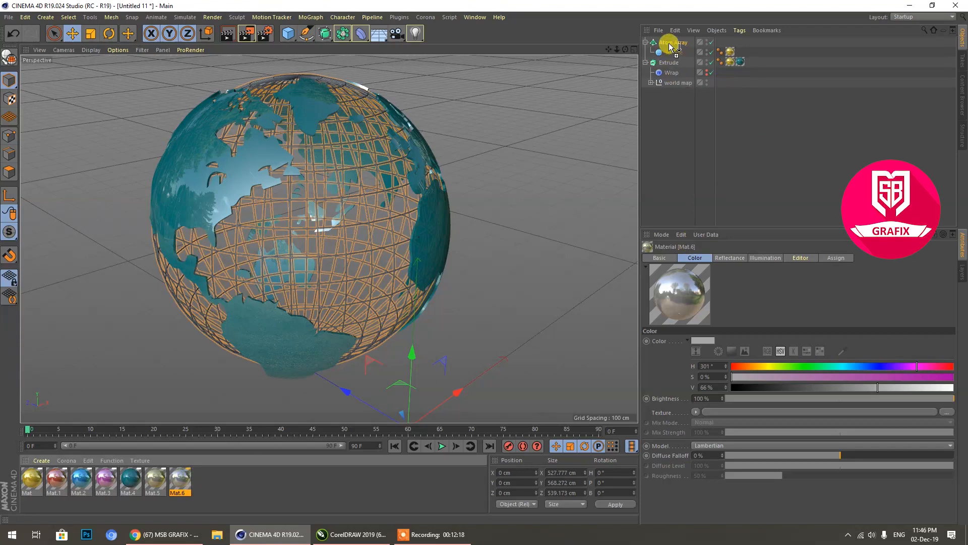
drag(670, 45, 671, 43)
Step: Remove the gold material tags from the Sphere and the Extrude, and collapse both the Atom Array and Extrude hierarchies
click(730, 51)
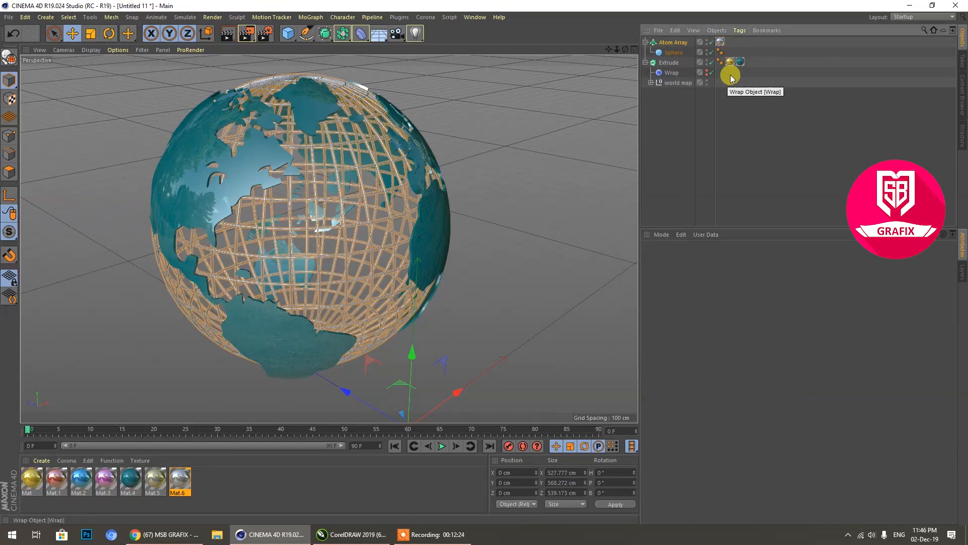
click(730, 63)
key(Delete)
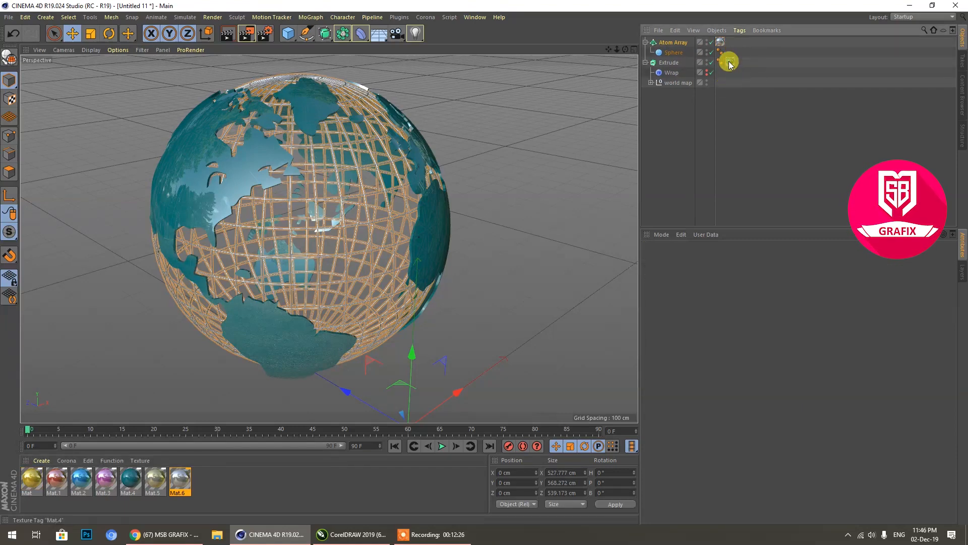
click(646, 63)
click(645, 42)
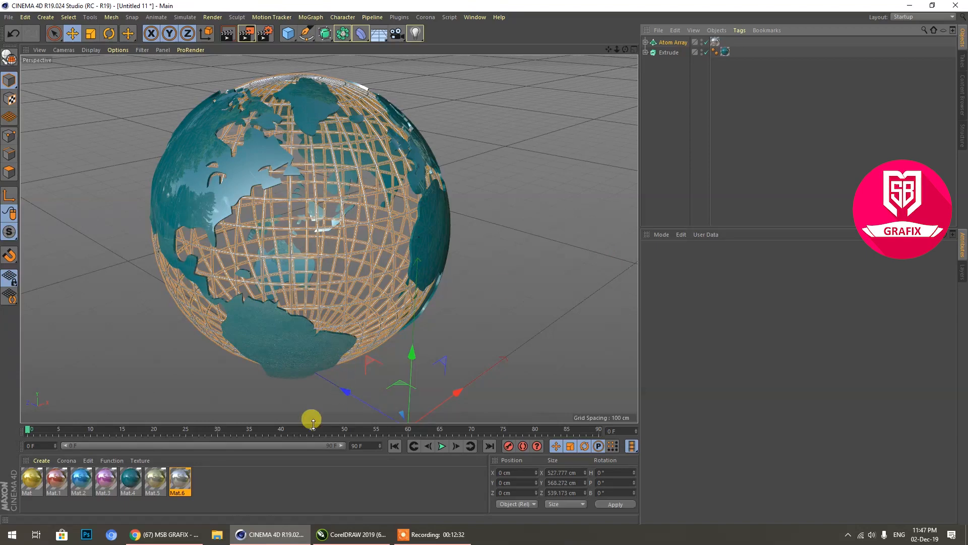
click(272, 492)
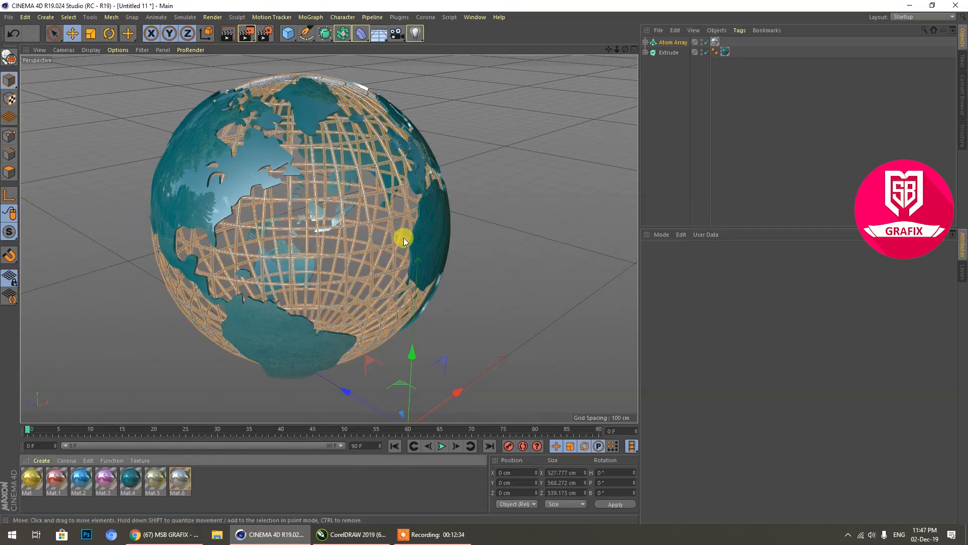
Step: Add a light and move it above the globe to about X -568 cm, Y 1904 cm
mouse_move(608, 49)
mouse_down()
mouse_move(656, 51)
mouse_move(711, 30)
mouse_move(636, 66)
mouse_move(613, 25)
mouse_move(651, 38)
mouse_move(631, 48)
mouse_move(628, 76)
mouse_up()
scroll(362, 229, down, 1)
scroll(361, 226, up, 1)
scroll(361, 223, up, 1)
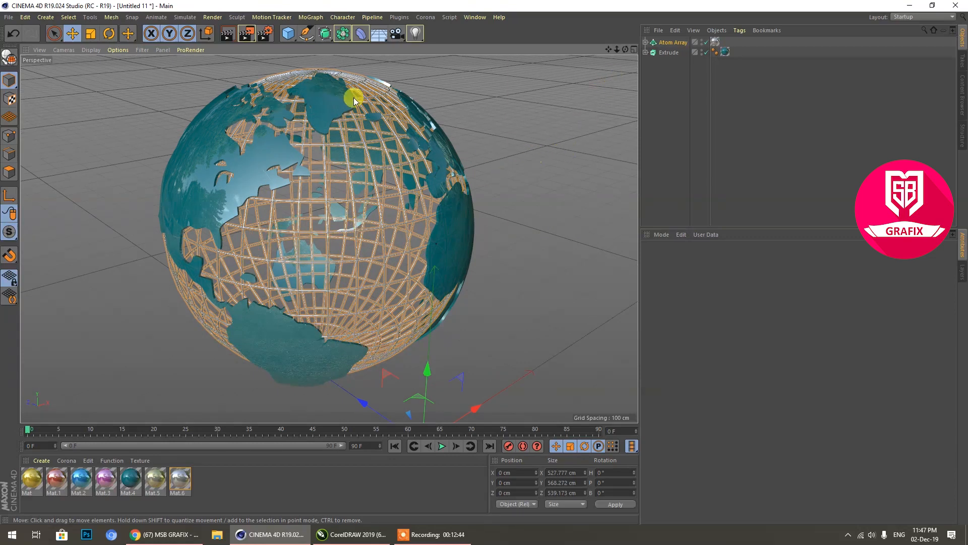
click(416, 34)
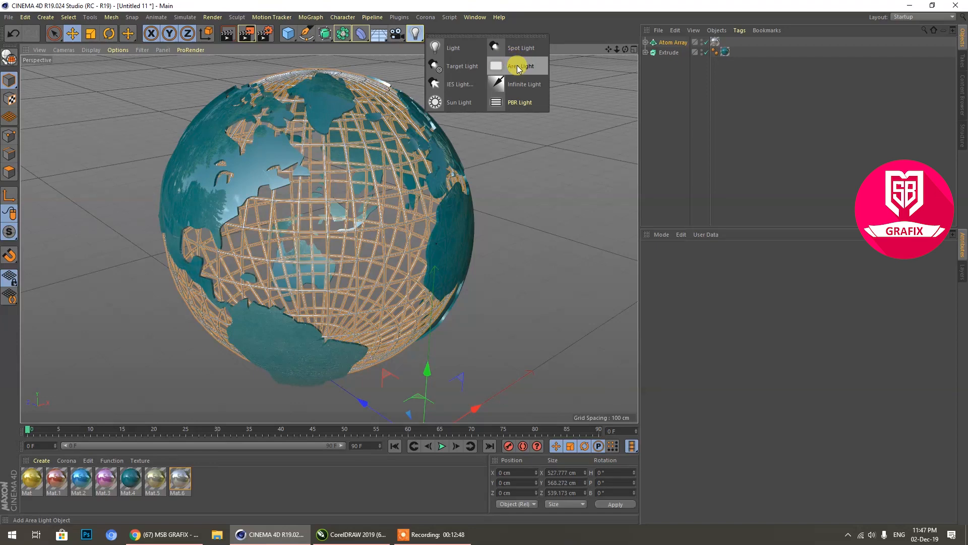
click(471, 53)
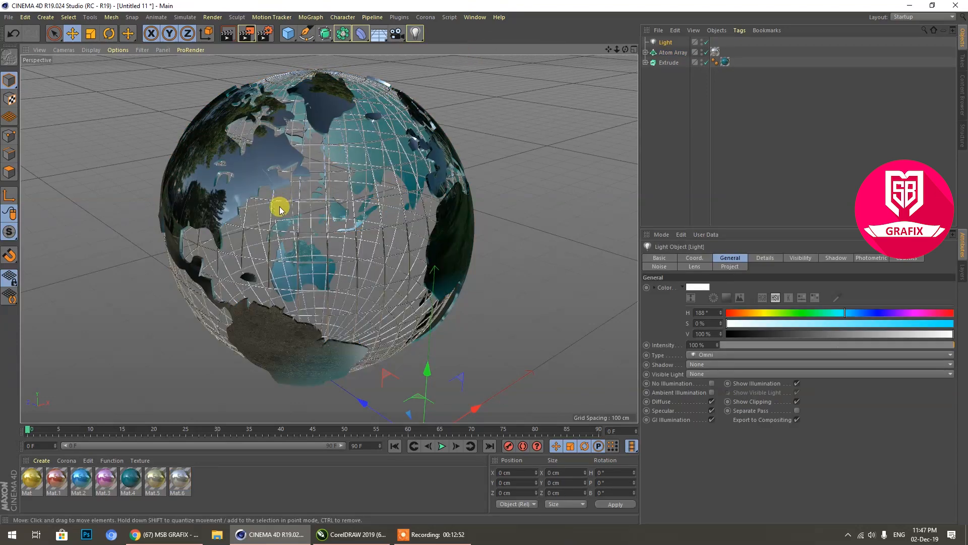
scroll(277, 207, down, 5)
drag(355, 247, 361, 48)
scroll(365, 343, down, 6)
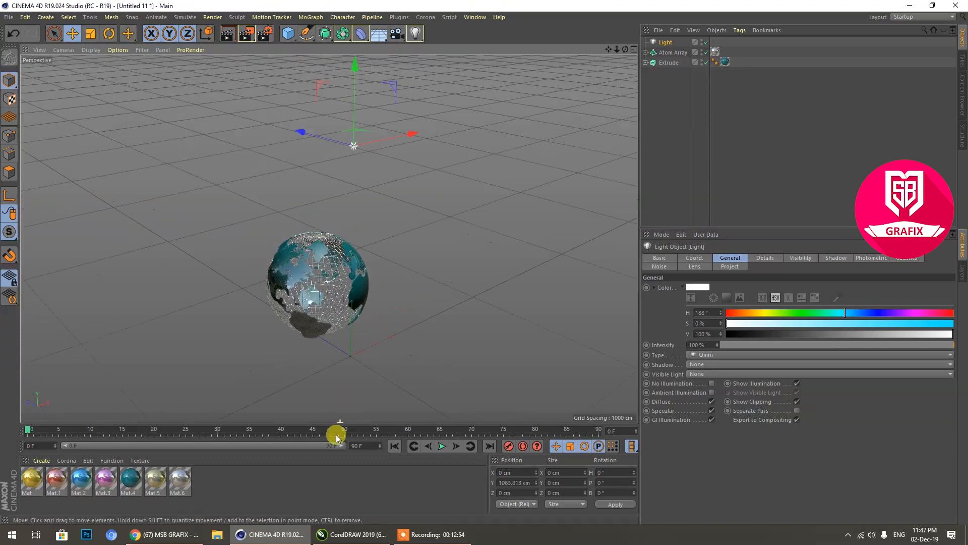
drag(358, 202, 348, 109)
drag(411, 160, 359, 173)
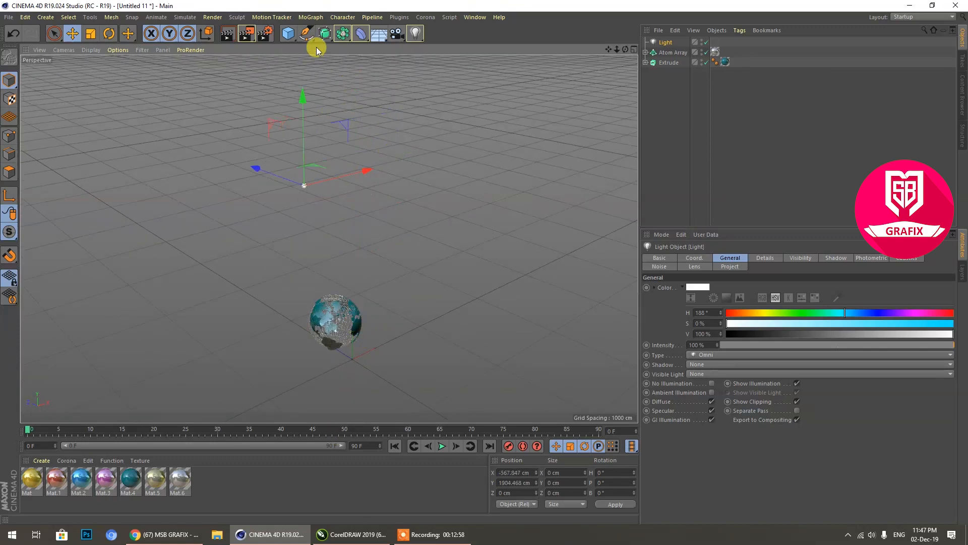
Step: Add an Array with the light nested inside it and set the light's intensity to 55%
drag(337, 36, 376, 49)
mouse_move(674, 52)
mouse_down()
mouse_move(655, 47)
mouse_move(667, 44)
mouse_up()
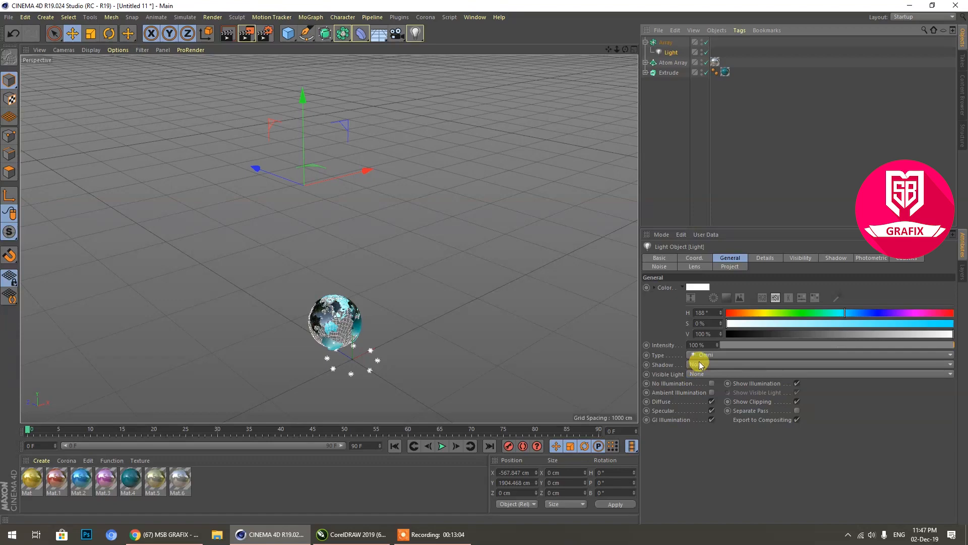
click(701, 344)
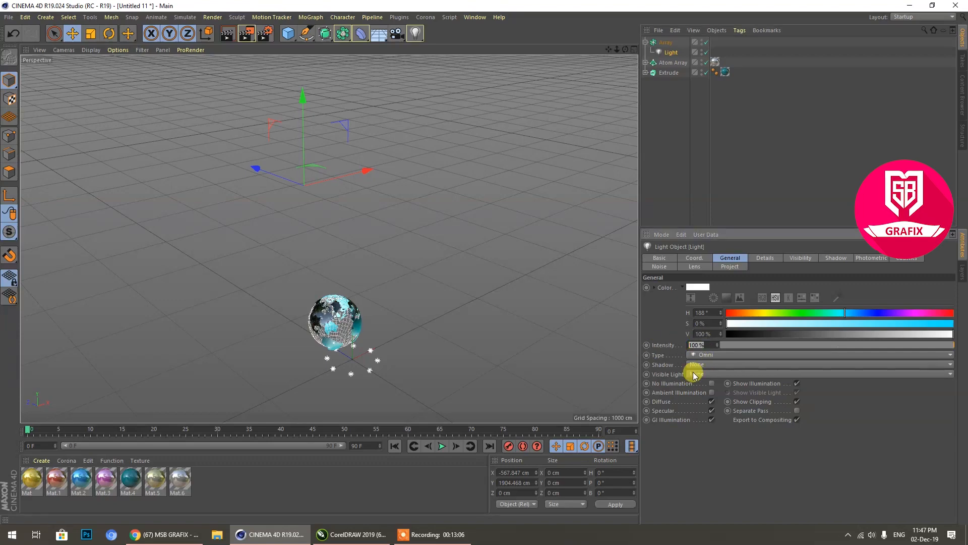
text(55)
key(Return)
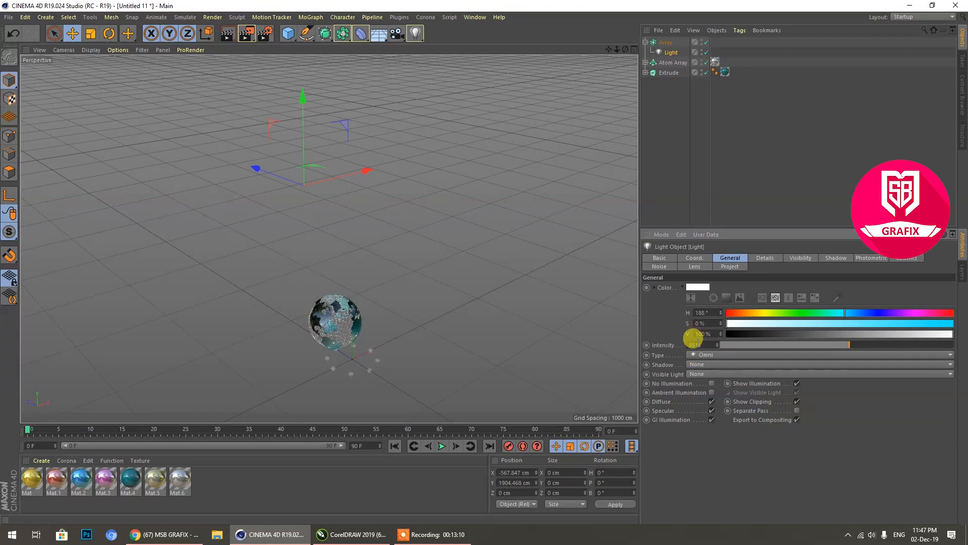
click(502, 332)
Step: Raise the Array above the globe to about Y 1732 cm and widen its radius to about 1065 cm
click(382, 362)
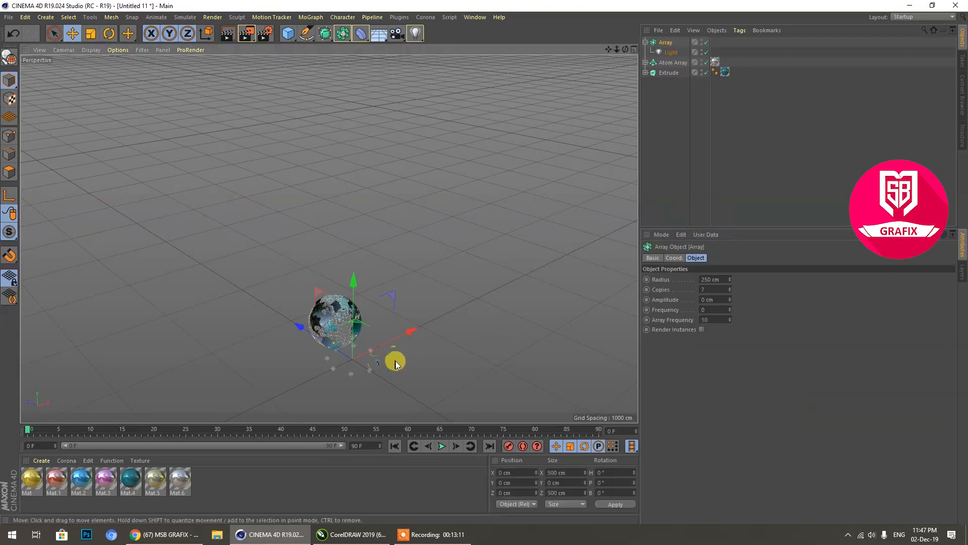
drag(361, 300, 356, 109)
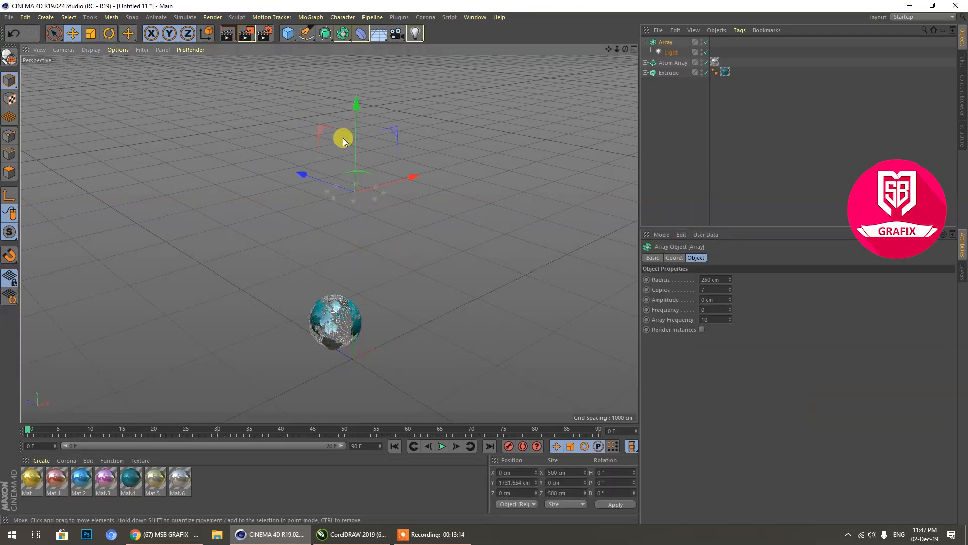
drag(730, 282, 730, 280)
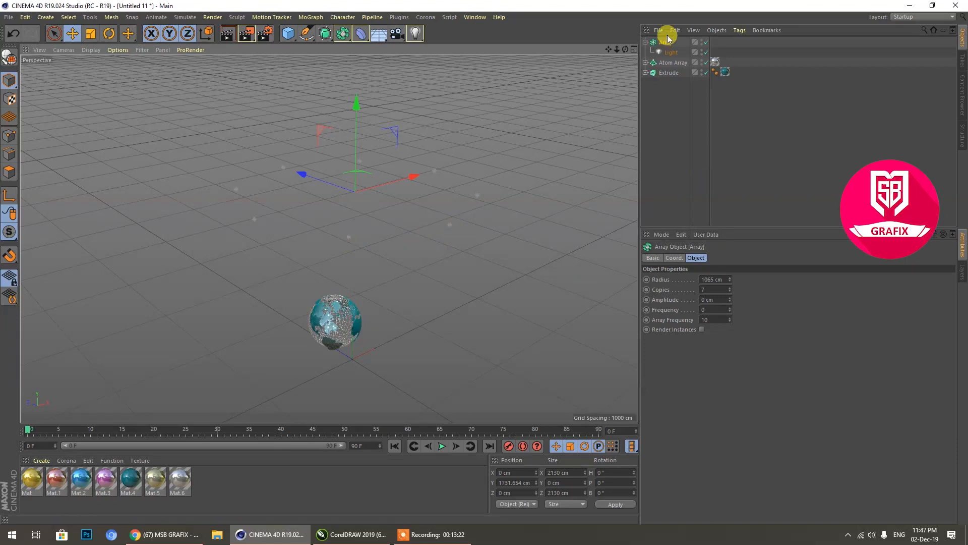
Step: Set the intensity of the light in the Array to 100%
click(671, 53)
double_click(697, 345)
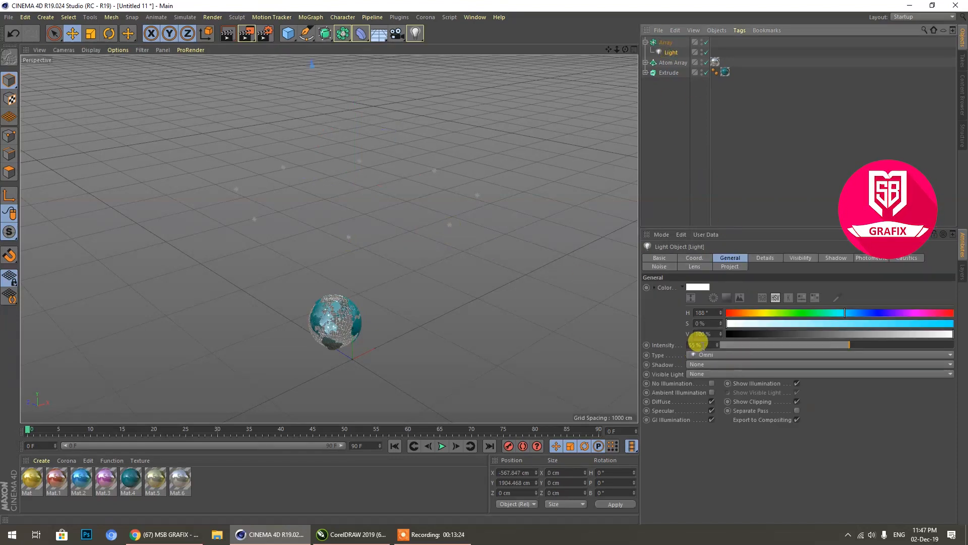
text(100)
key(Return)
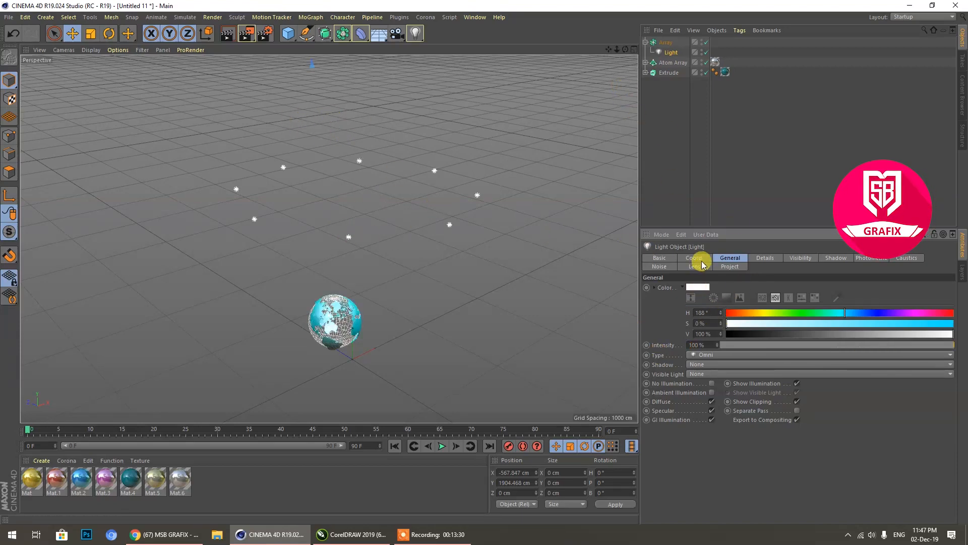
Step: Widen the light Array's radius further to roughly 2400 cm
click(666, 42)
drag(715, 276, 768, 311)
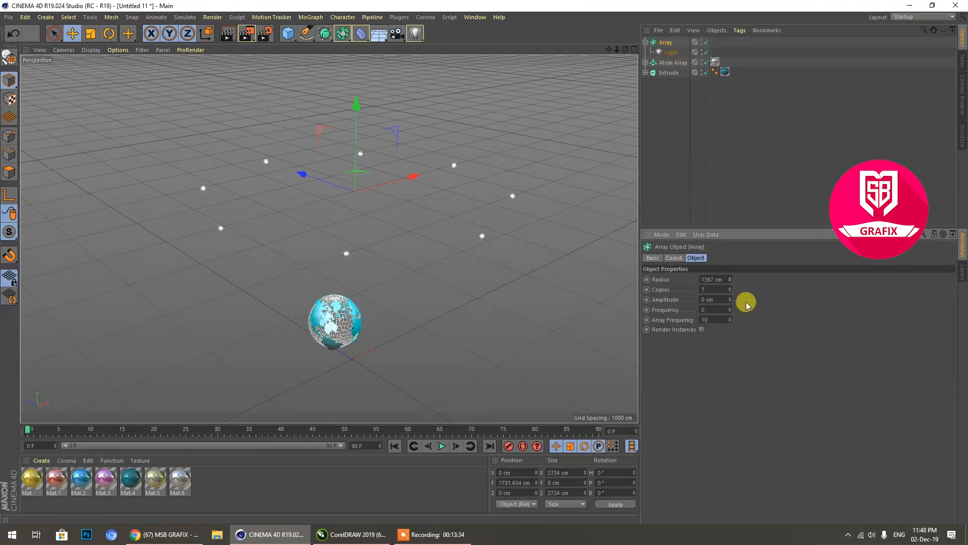
drag(731, 281, 730, 278)
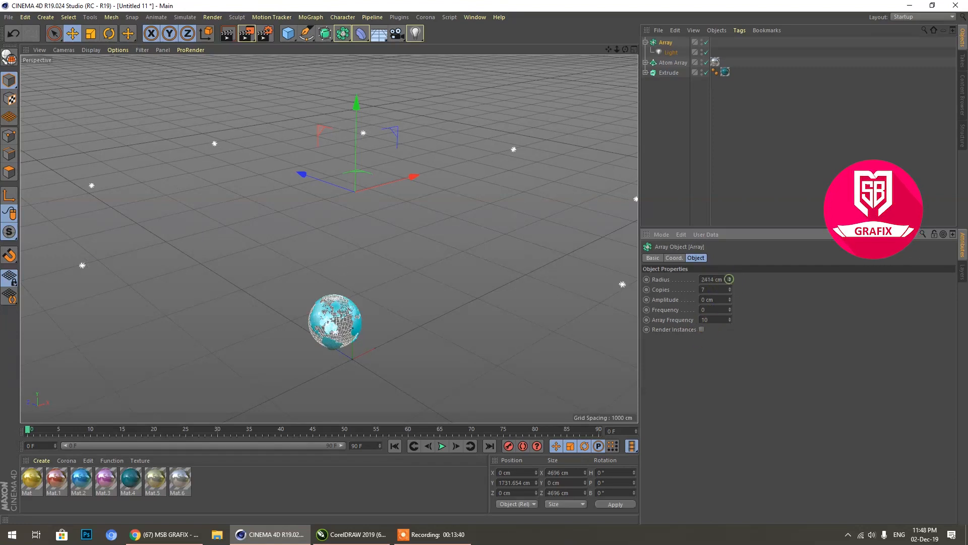
Step: Reduce the arrayed light's intensity to 55%
click(671, 52)
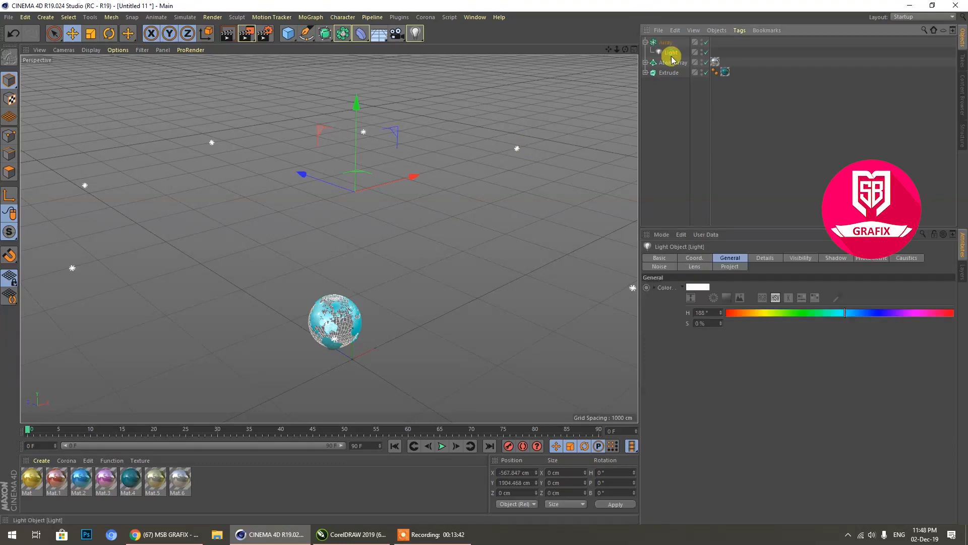
click(700, 345)
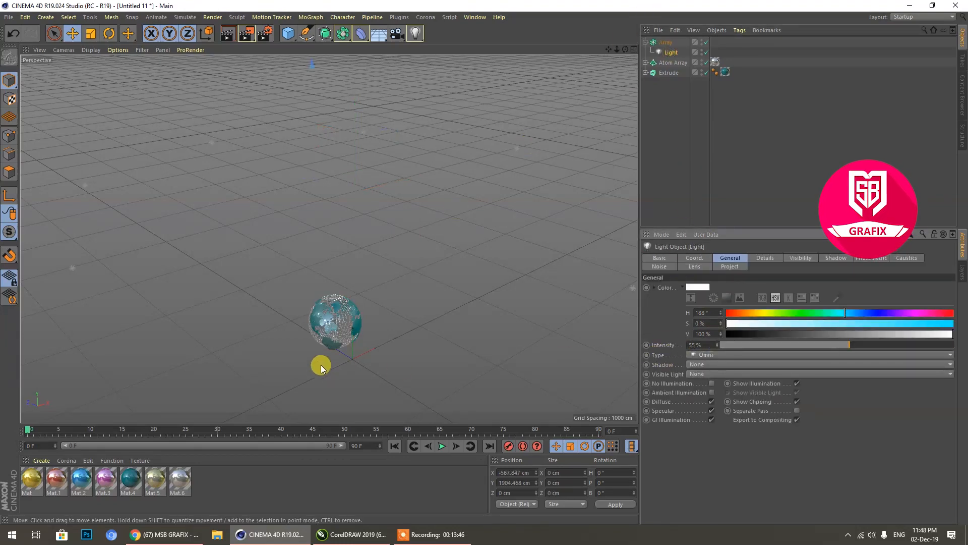
scroll(329, 359, up, 5)
scroll(380, 266, up, 3)
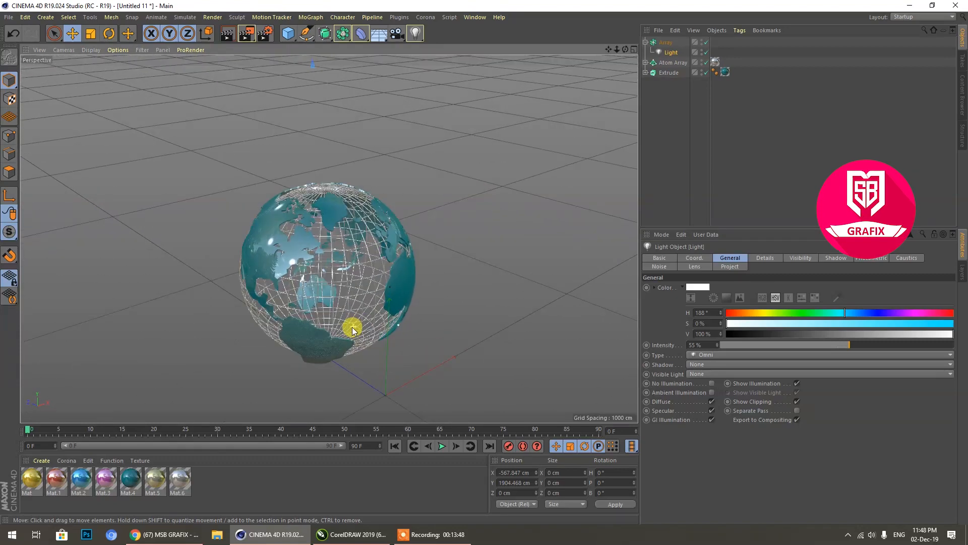
Step: Give the light soft shadows using Shadow Maps (Soft)
click(836, 258)
click(689, 287)
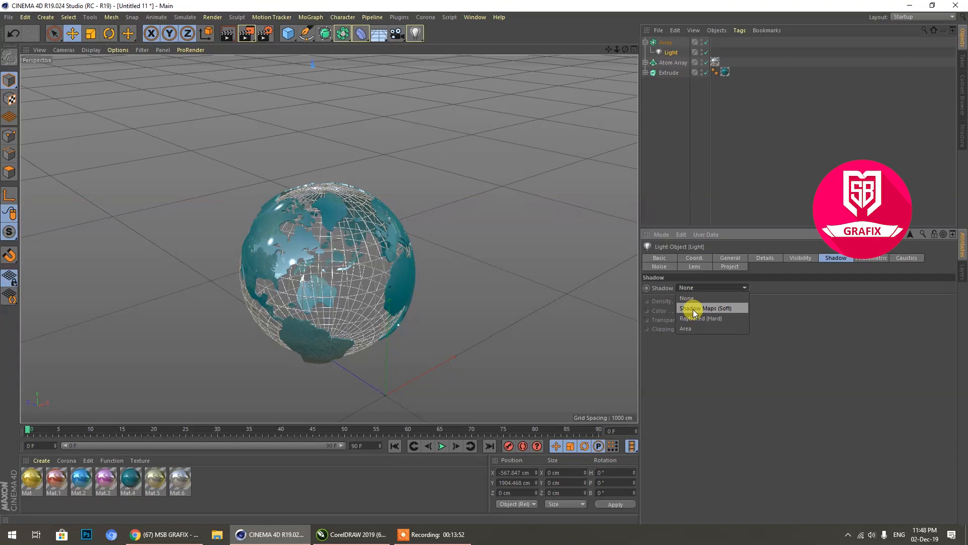
click(693, 309)
Step: Set the light's falloff to Inverse Square (Physically Accurate)
click(794, 258)
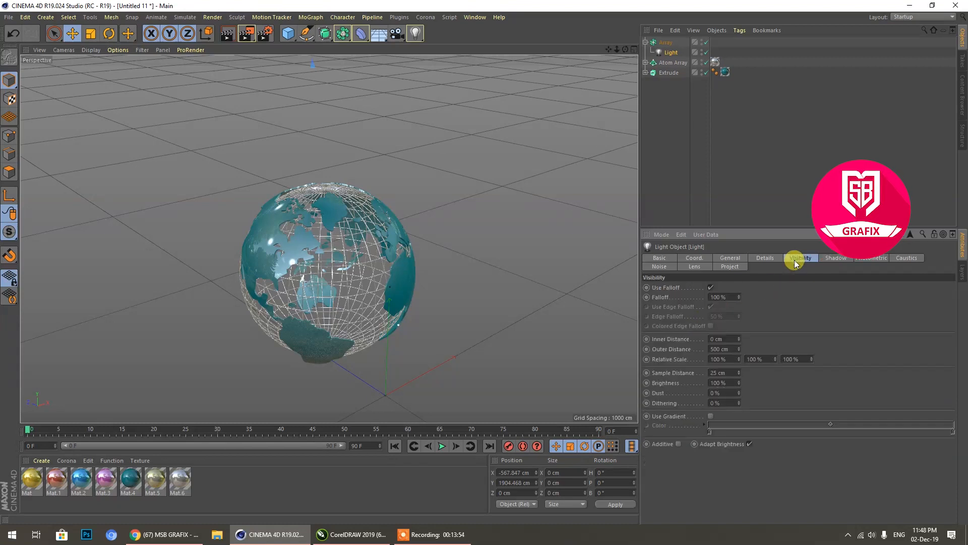
click(767, 258)
click(715, 351)
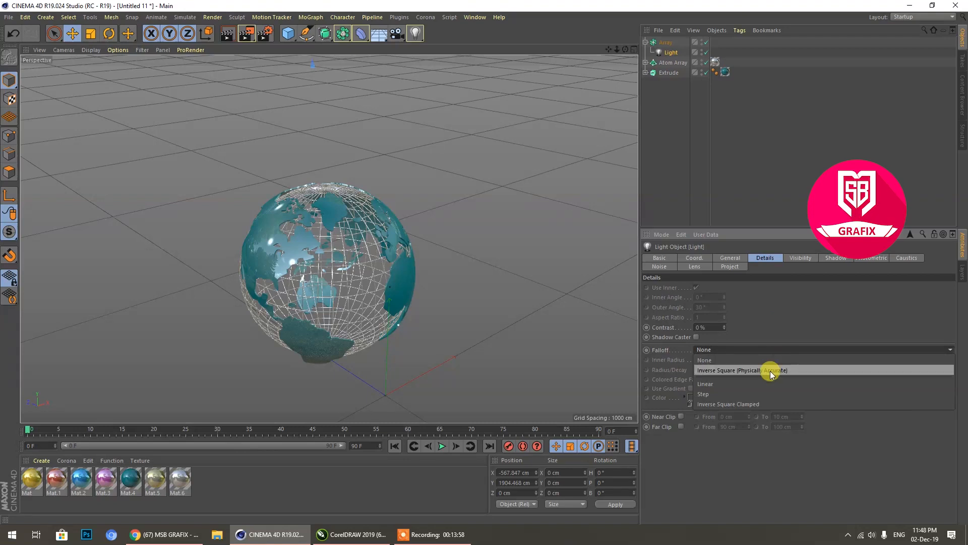
click(774, 287)
click(748, 350)
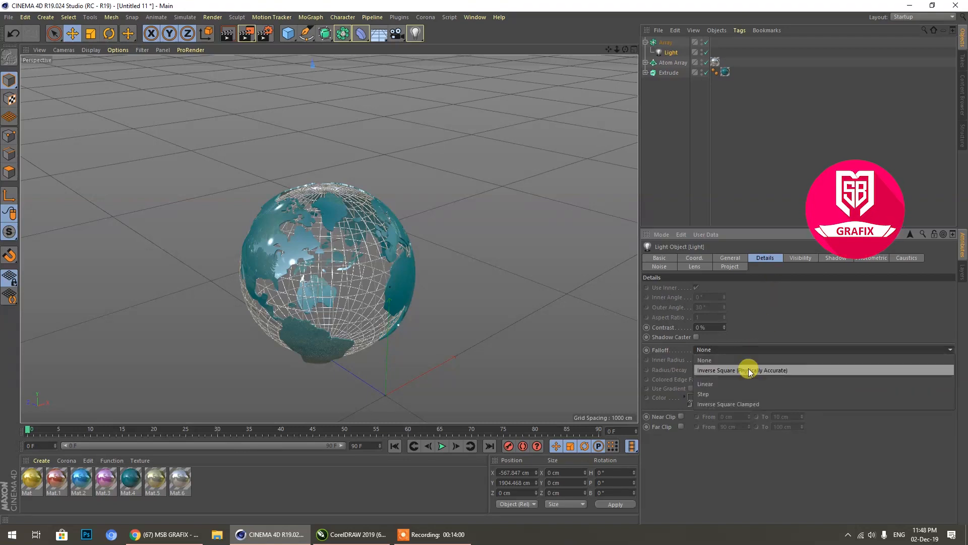
click(748, 370)
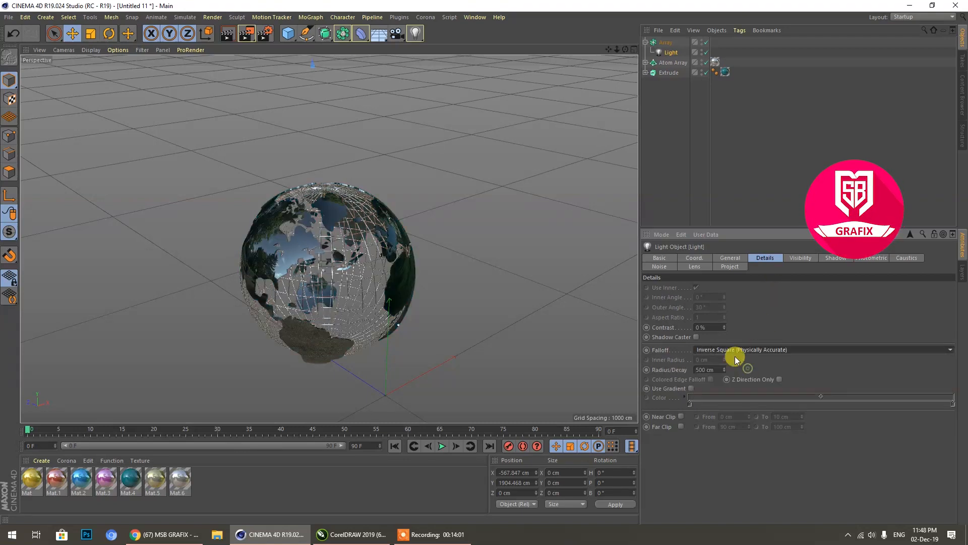
Step: Add a Floor object beneath the globe
click(376, 36)
scroll(392, 195, down, 5)
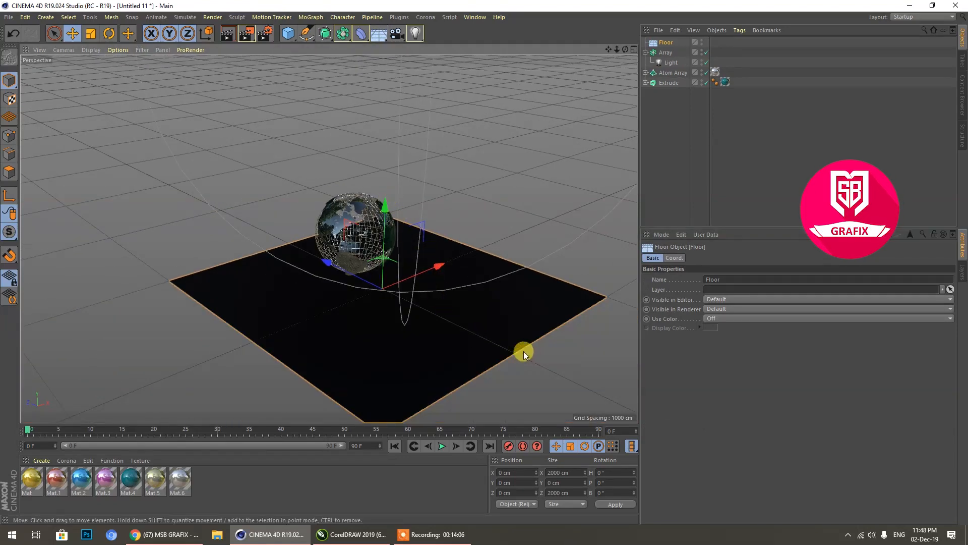
scroll(403, 325, down, 5)
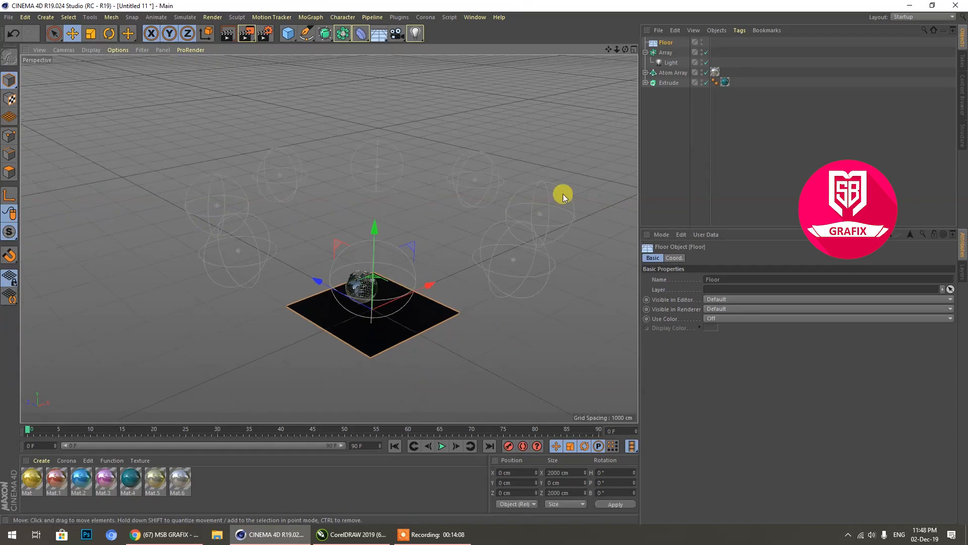
Step: Set the falloff of the light in the Array back to None
click(514, 263)
click(663, 62)
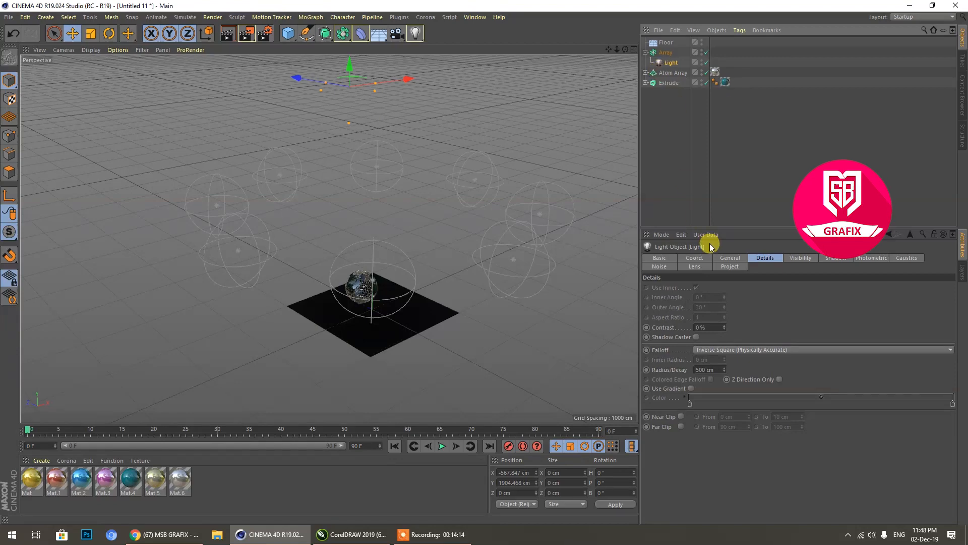
click(713, 352)
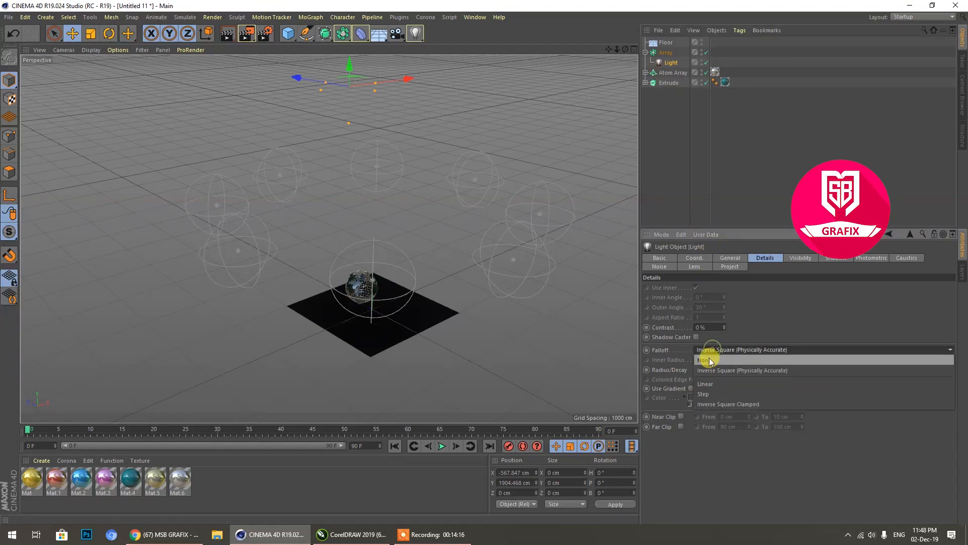
click(751, 340)
scroll(363, 304, up, 10)
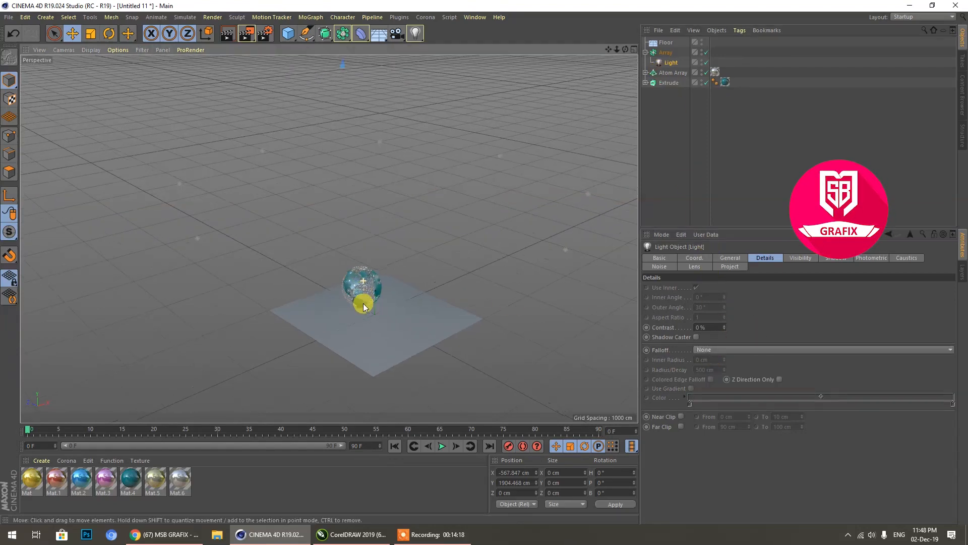
scroll(364, 301, up, 1)
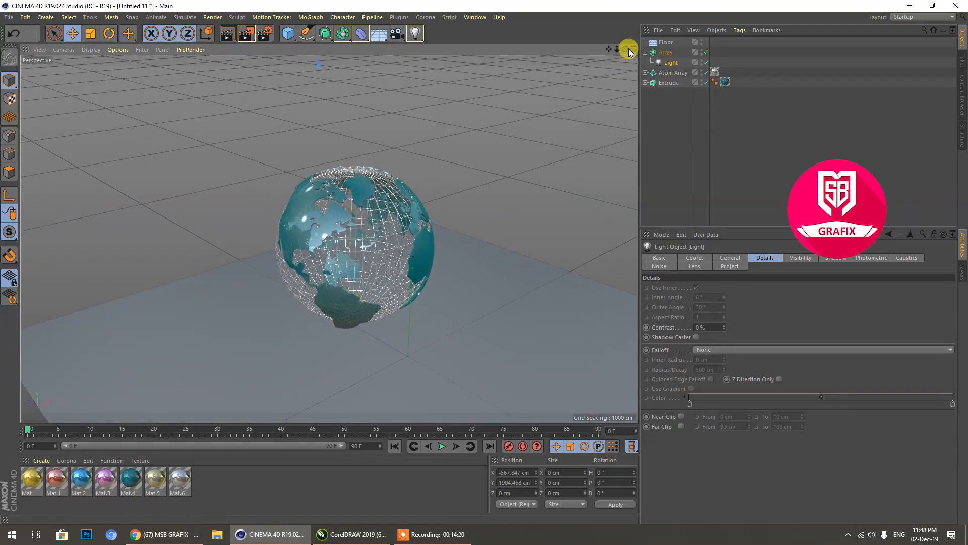
drag(627, 50, 605, 54)
scroll(295, 294, up, 3)
scroll(257, 298, up, 3)
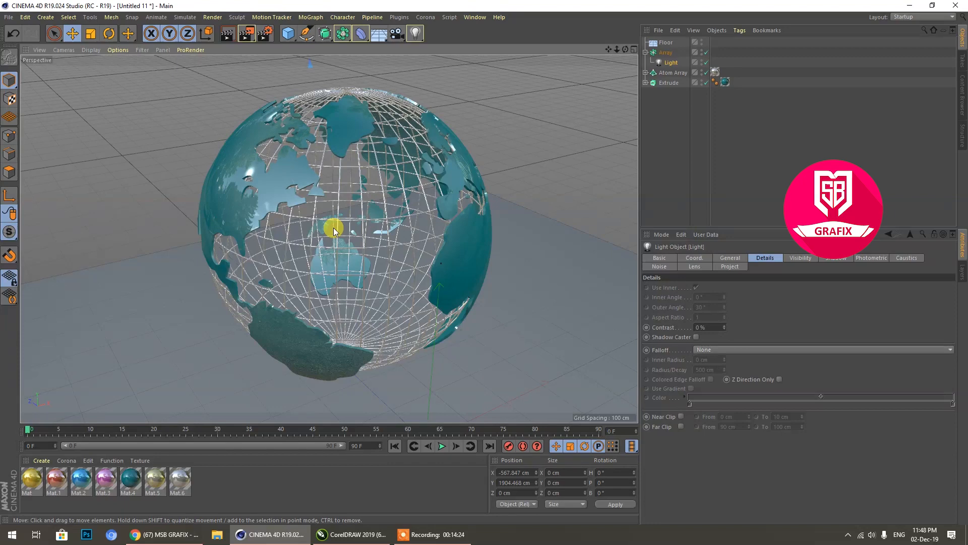
Step: Try applying the Mat.1 material to the globe directly in the perspective view
drag(60, 478, 244, 154)
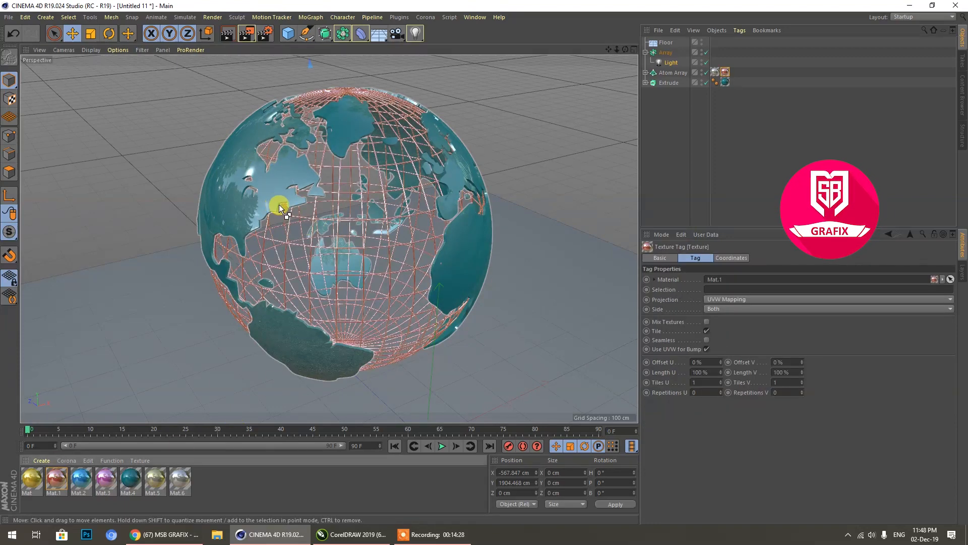
key(ctrl+x)
key(ctrl+z)
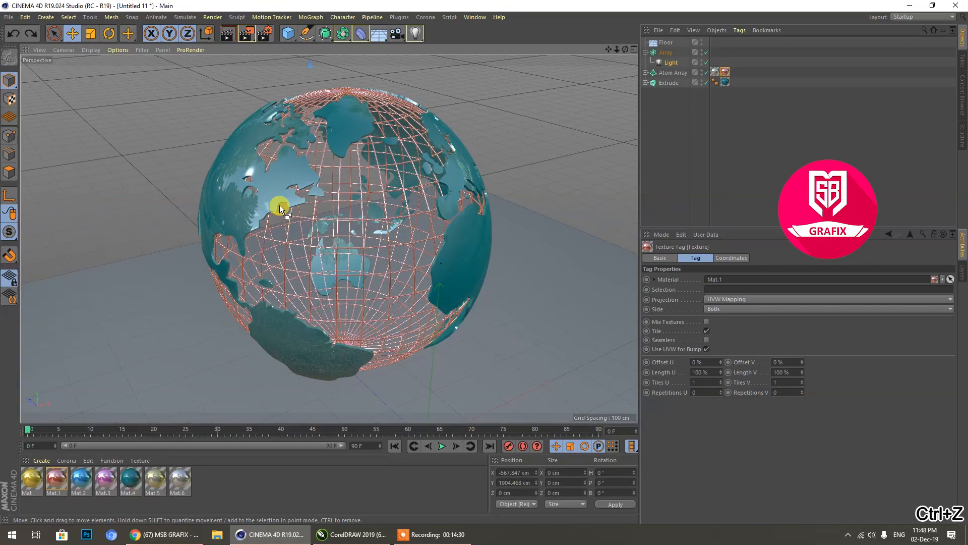
Step: Replace the Extrude's material with Mat.1 and remove the extra Mat.1 texture tag from the Atom Array
drag(57, 477, 725, 82)
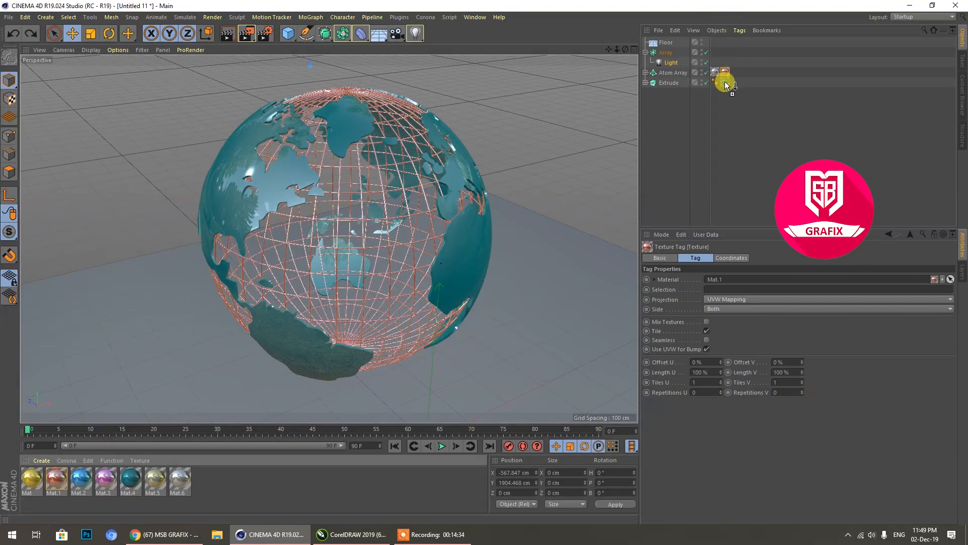
drag(726, 82, 726, 82)
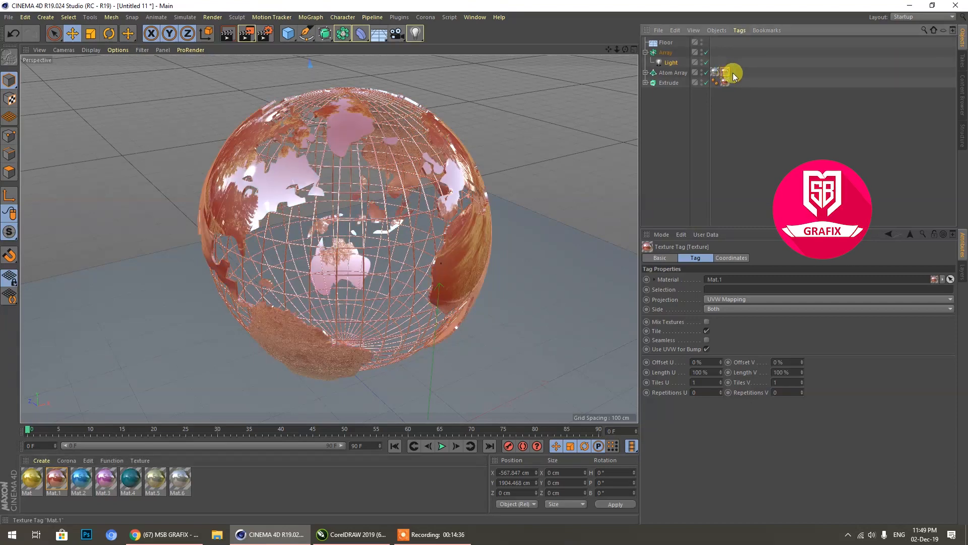
click(733, 72)
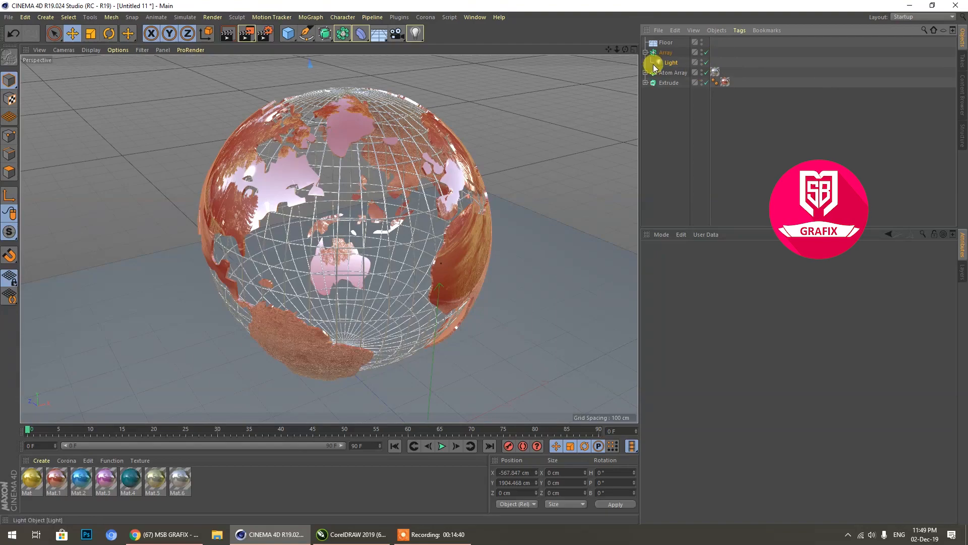
drag(625, 49, 617, 76)
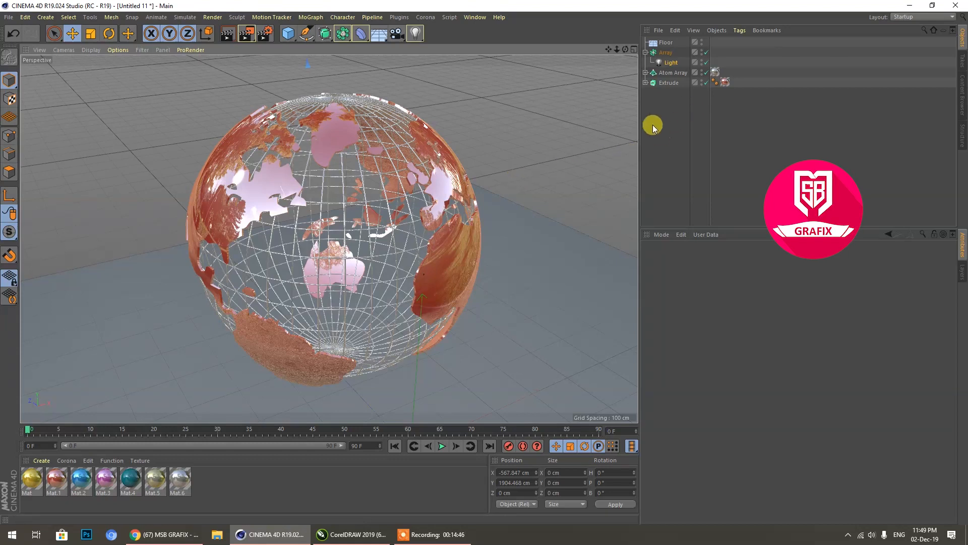
Step: Add a Null object and group the Array, Atom Array and Extrude under it
click(645, 53)
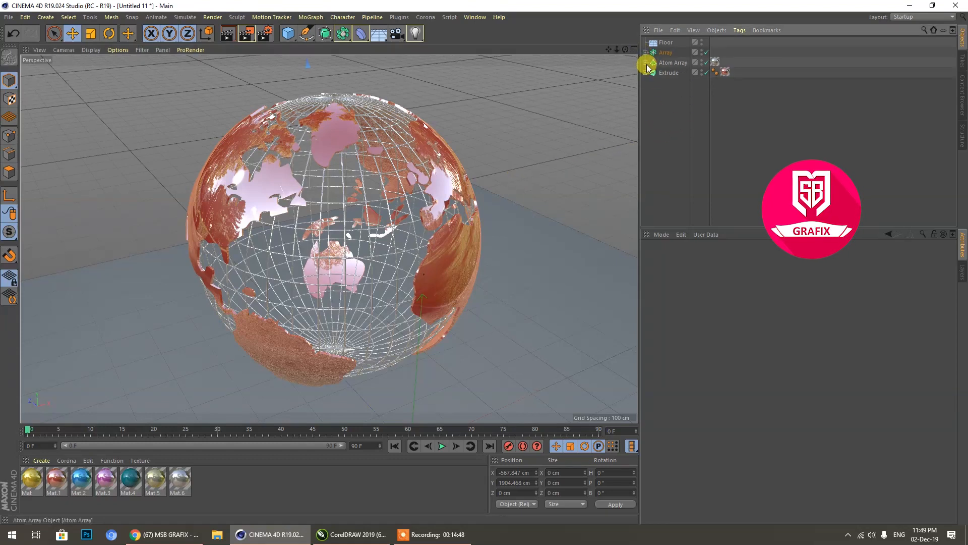
click(655, 96)
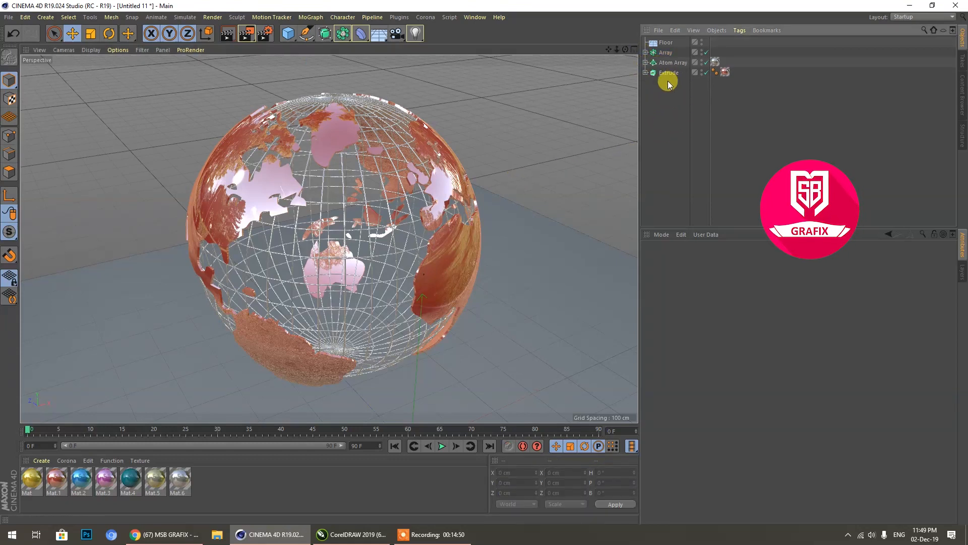
click(288, 41)
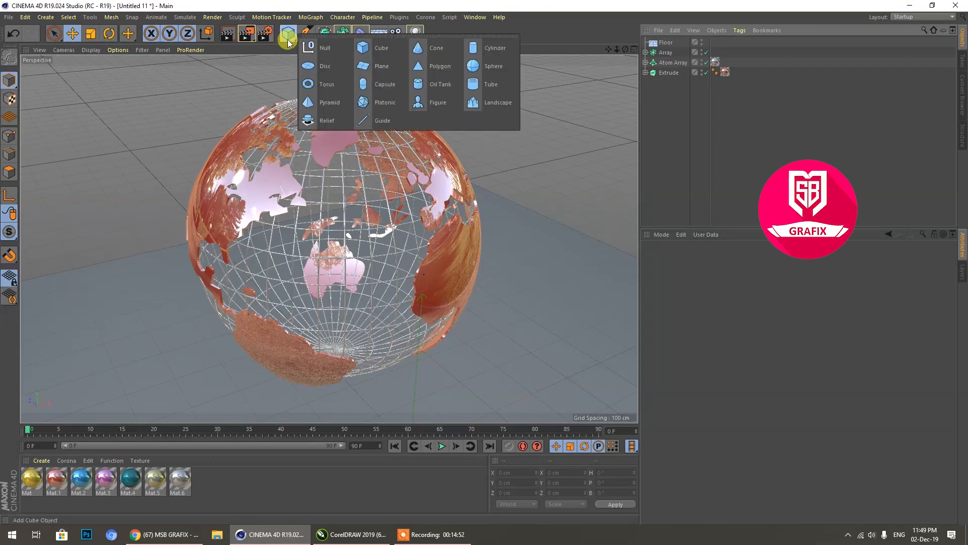
click(308, 48)
drag(664, 56, 664, 54)
click(676, 107)
drag(676, 107, 664, 52)
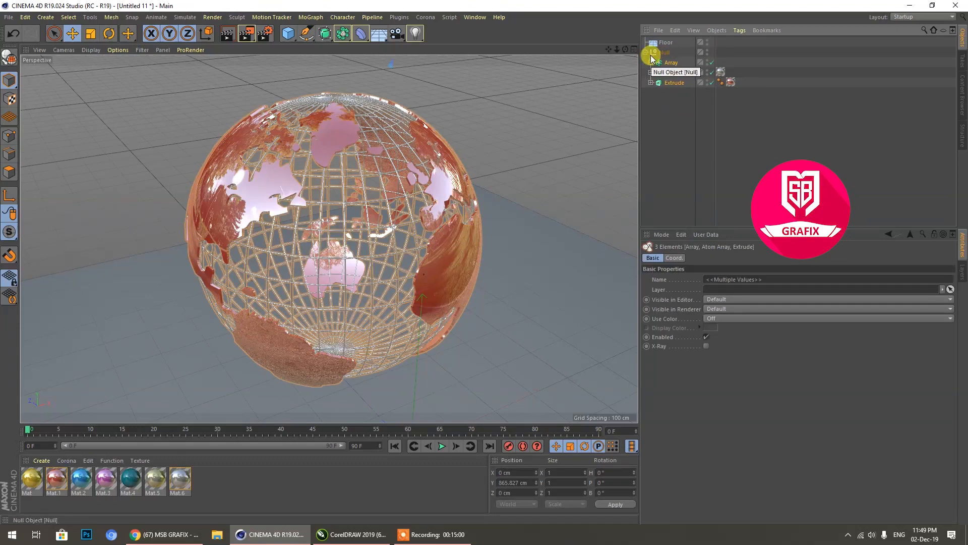
Step: Set a keyframe for the Null's heading rotation of 0° at frame 0
click(662, 53)
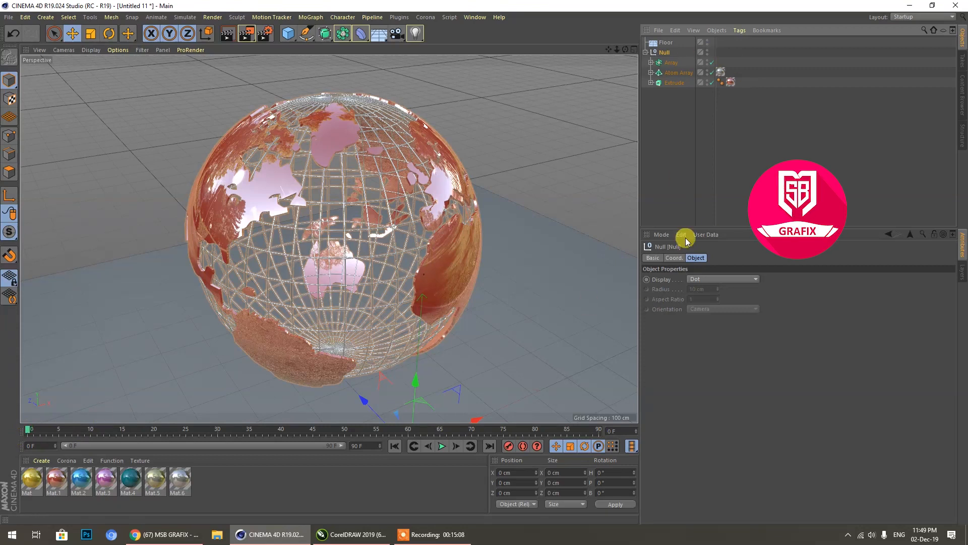
click(675, 258)
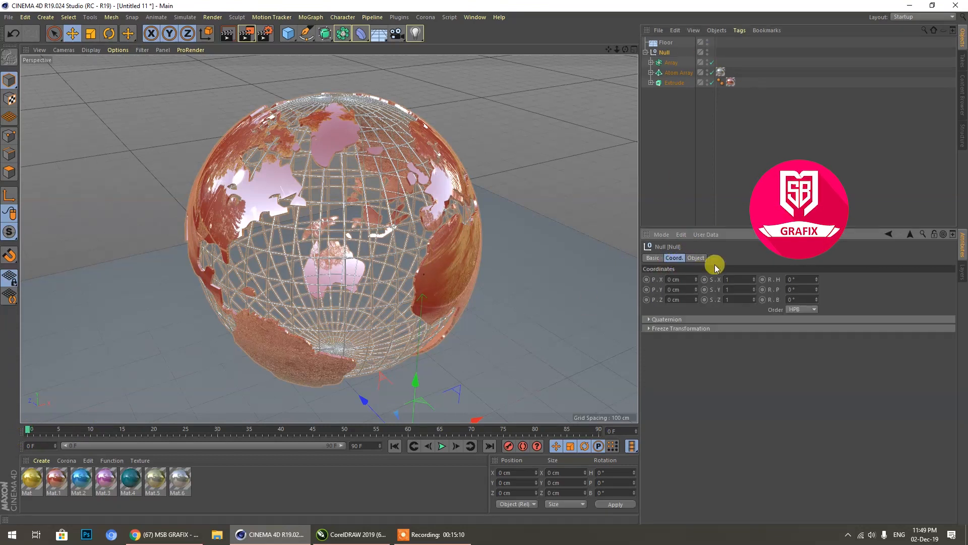
click(762, 281)
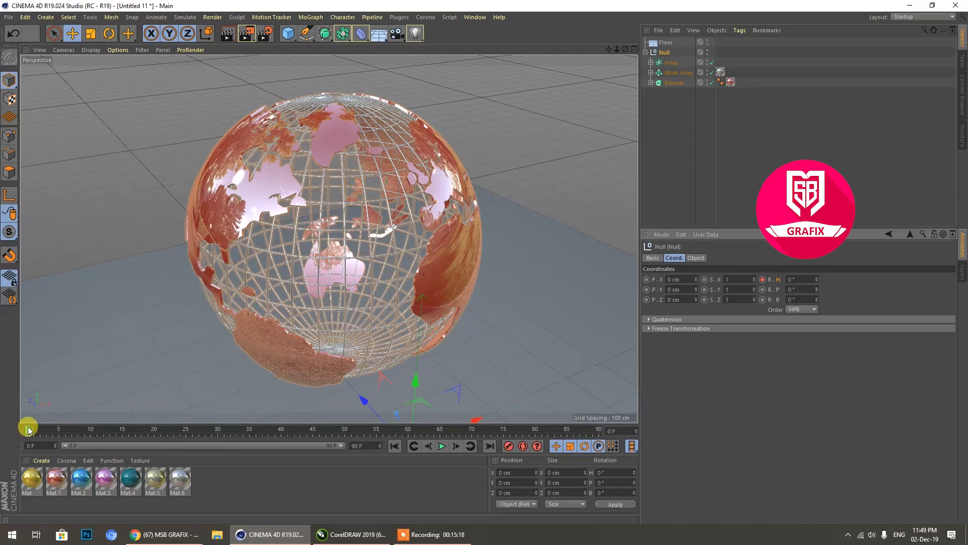
Step: Set the Null's heading rotation to 90° at frame 90 and keyframe it
drag(29, 430, 534, 434)
drag(596, 435, 598, 434)
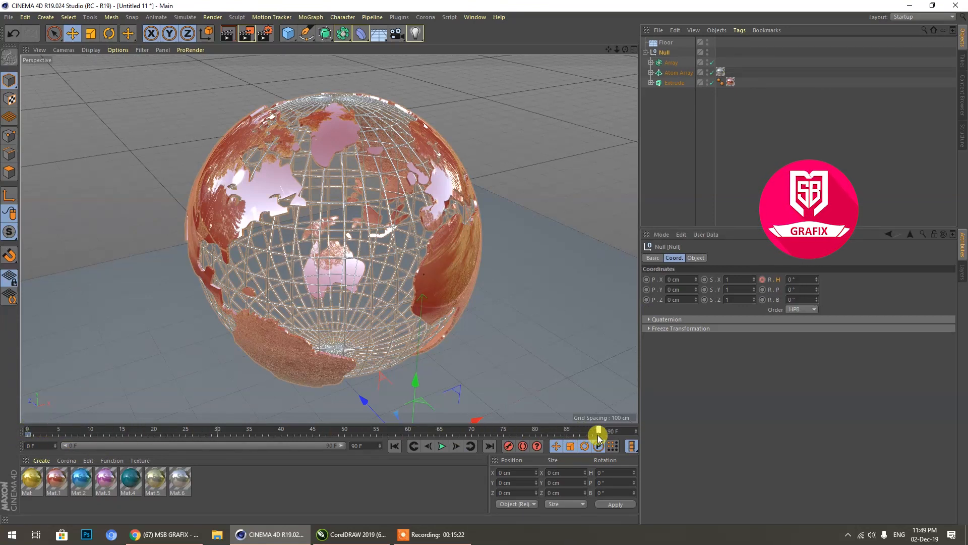
click(796, 280)
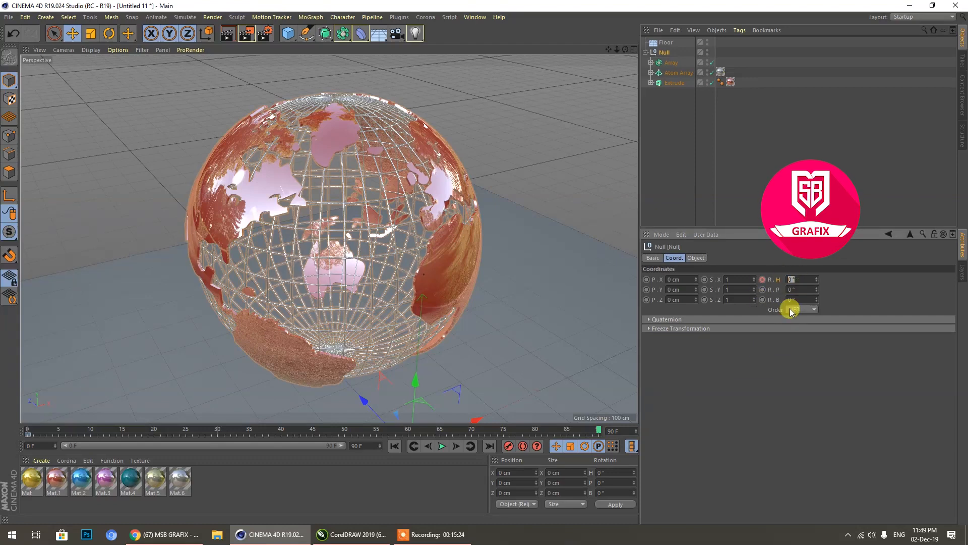
text(90)
key(Return)
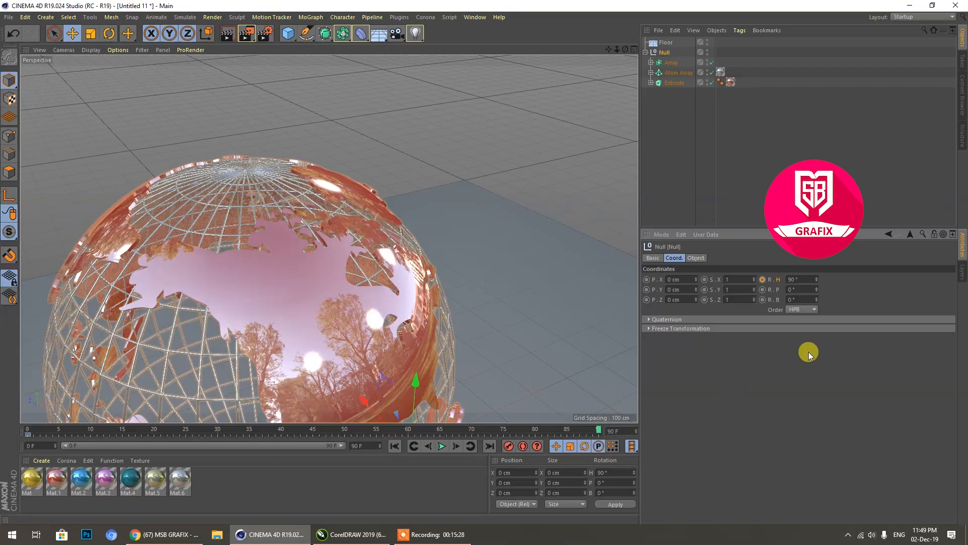
click(762, 280)
Step: Play back the globe's rotation animation, stop it, and undo the 90° heading keyframe
scroll(529, 235, down, 5)
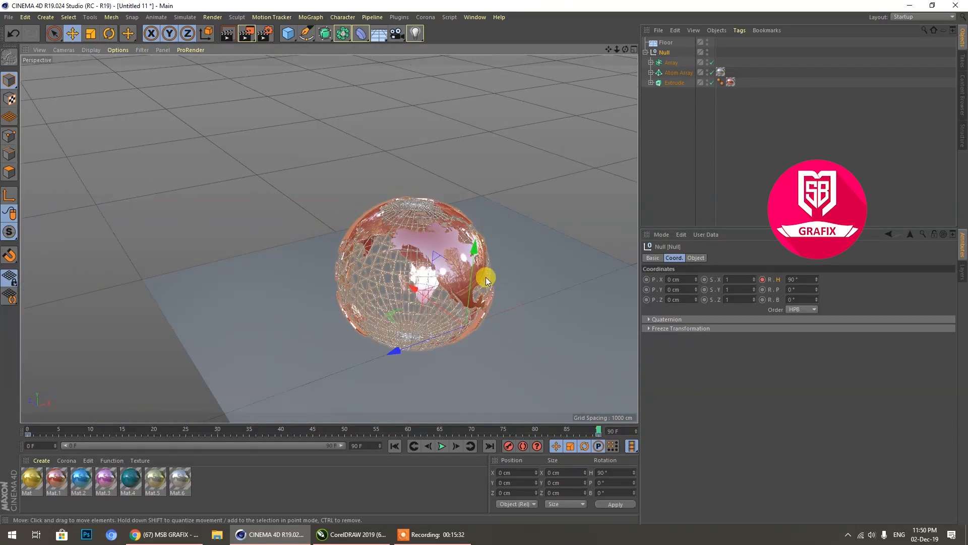
click(443, 449)
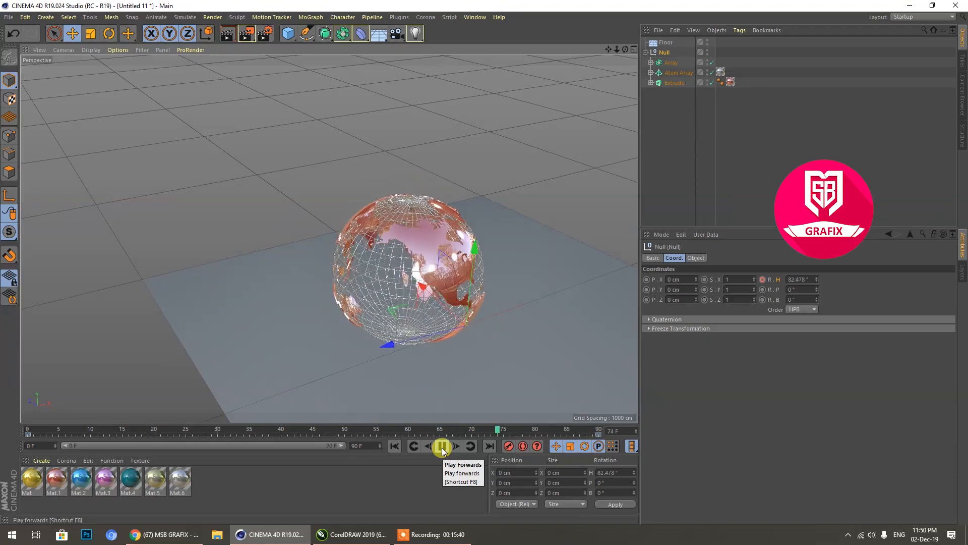
click(443, 448)
key(ctrl+z)
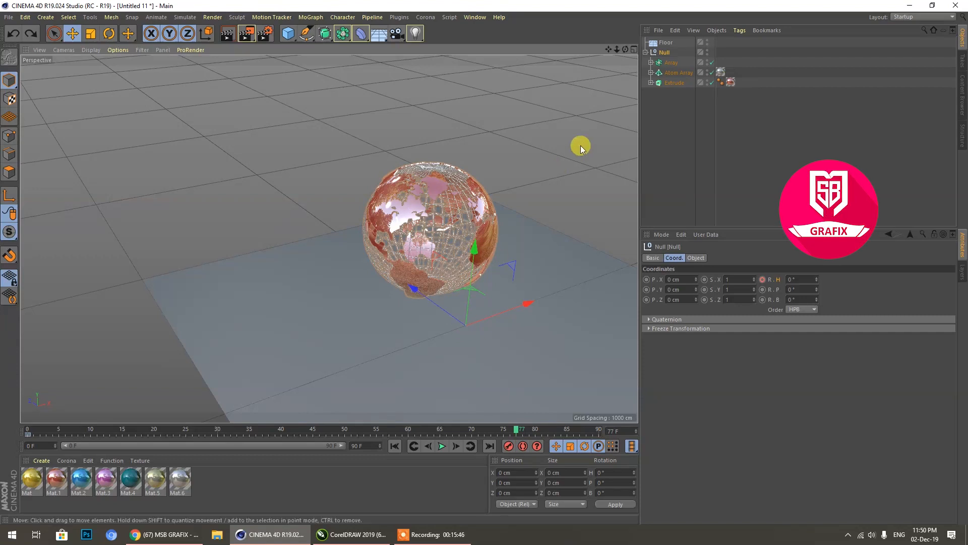
Step: Show all four views and enable axis modification for the Null
click(665, 54)
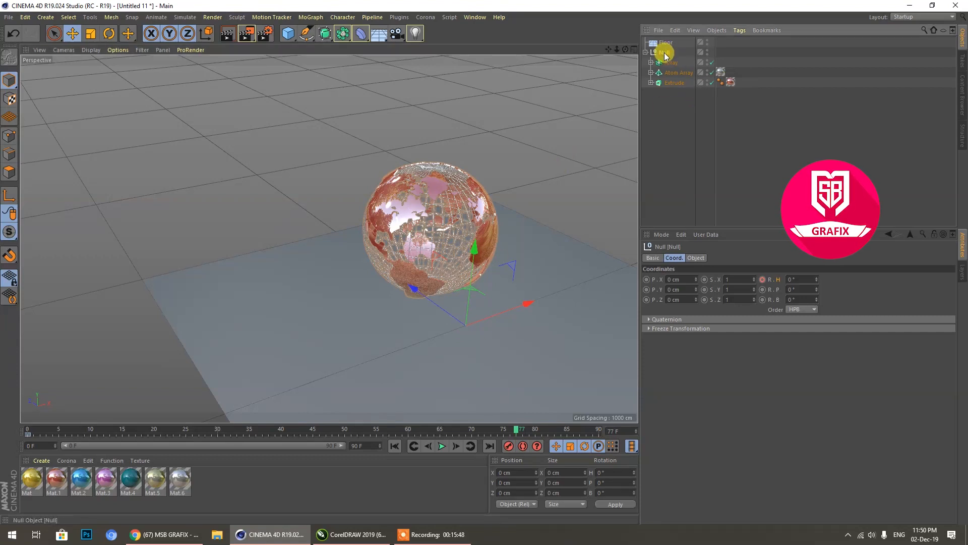
middle_click(459, 219)
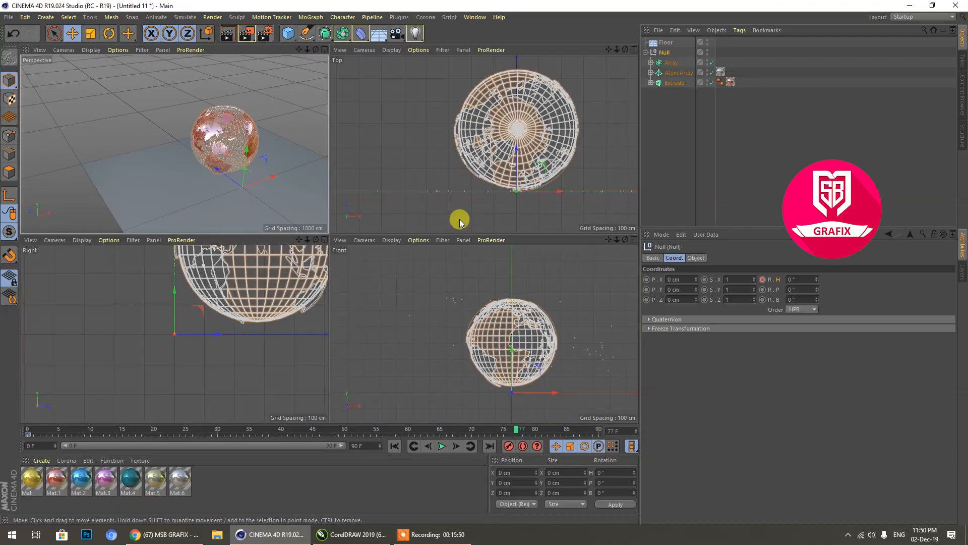
click(12, 199)
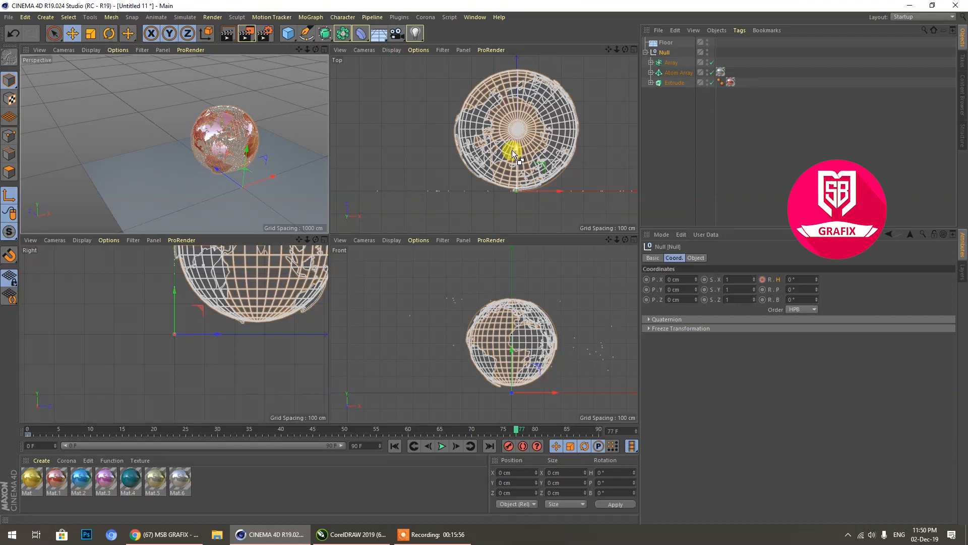
Step: Undo the Null's recent changes back through its heading keyframe at frame 0
key(ctrl+z)
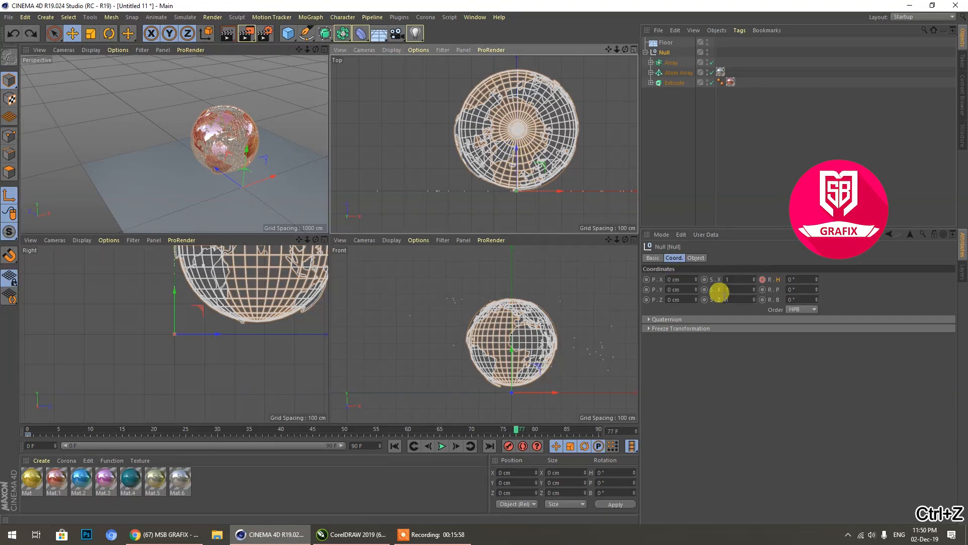
key(ctrl+z)
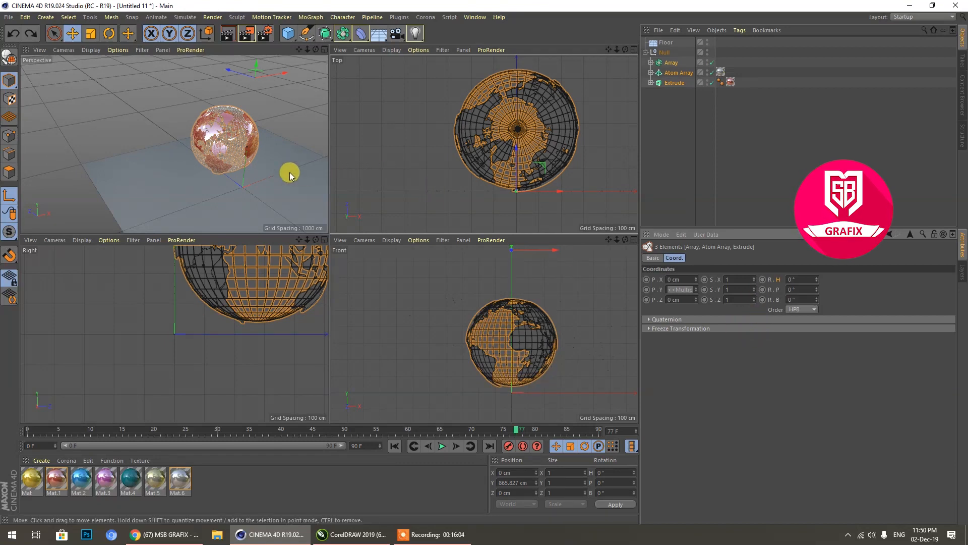
Step: Undo the parenting to the Null and, at frame 0, place Array, Atom Array and Extrude under the Null again
key(ctrl+z)
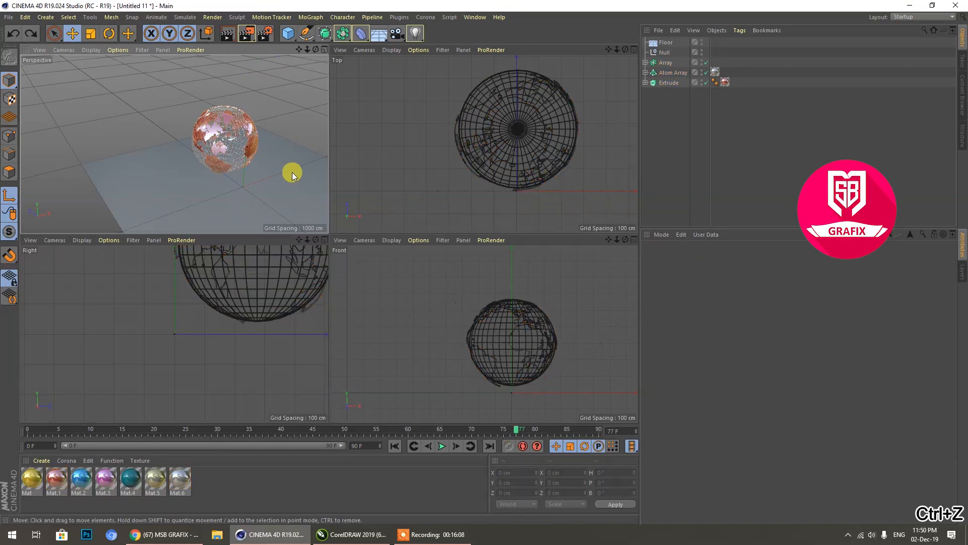
middle_click(292, 171)
drag(479, 430, 10, 428)
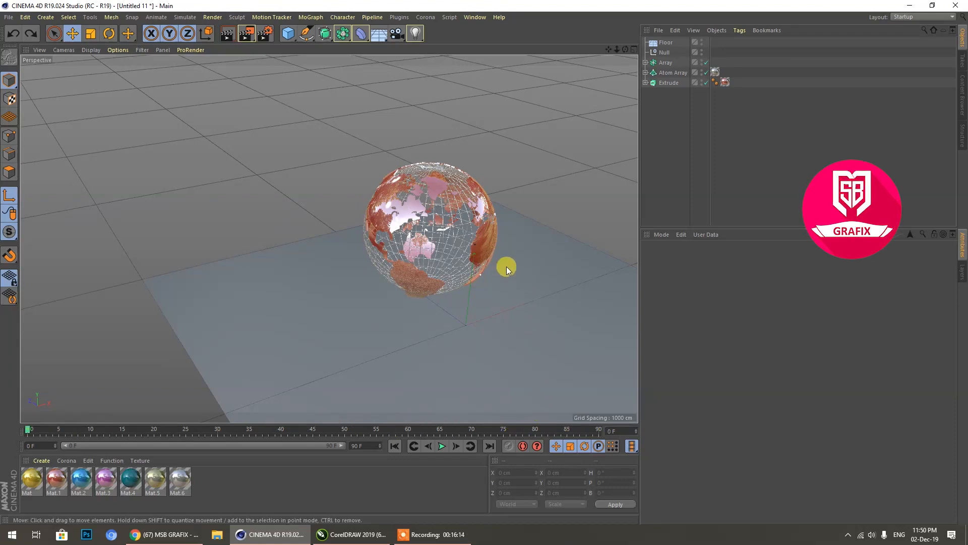
drag(671, 92, 668, 55)
click(666, 53)
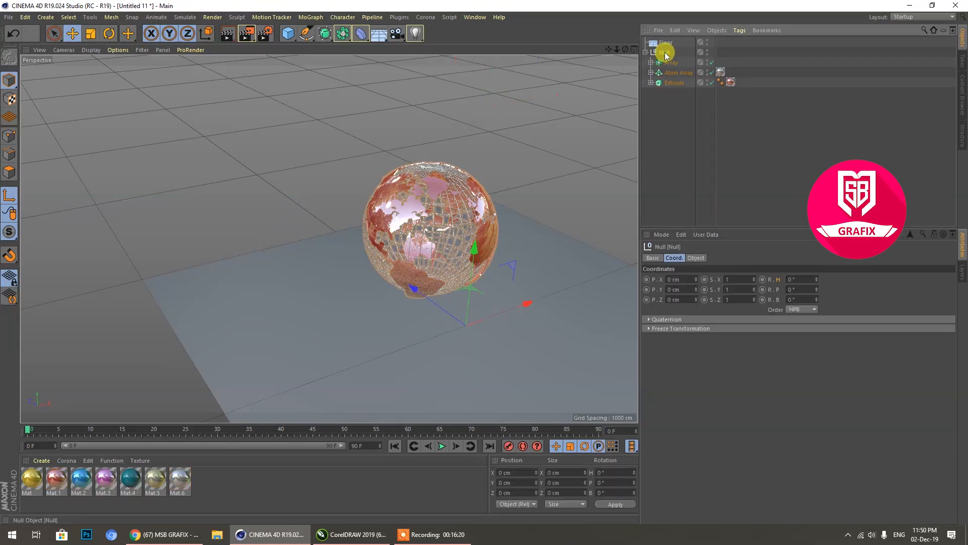
Step: Move the Null's axis in the Top view near the globe's center, to about X 4.6 cm and Z 269.2 cm
middle_click(425, 285)
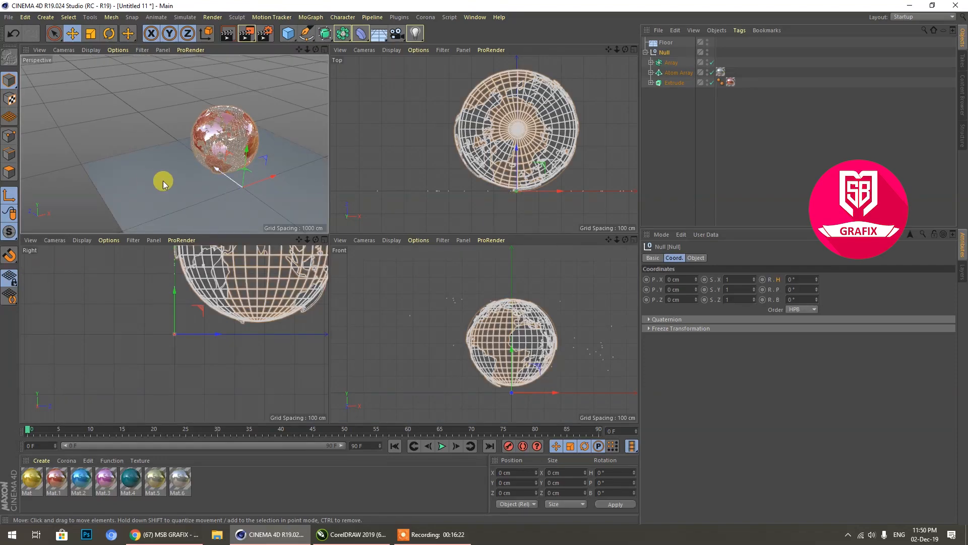
drag(512, 145, 519, 86)
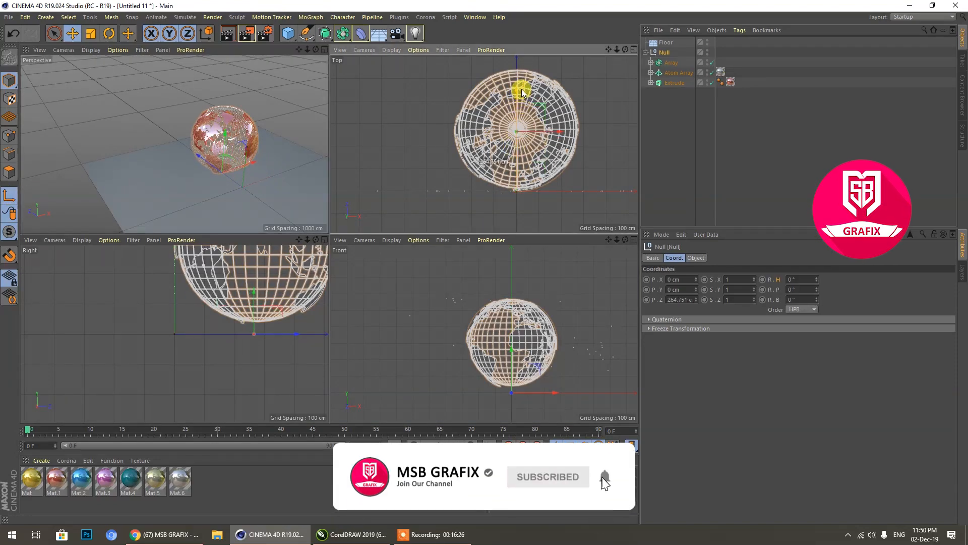
scroll(522, 129, up, 6)
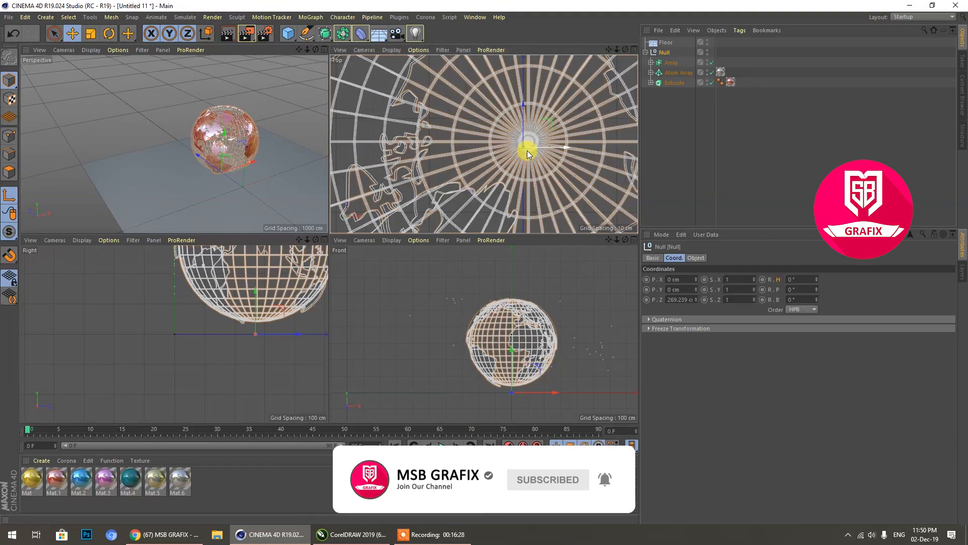
middle_click(524, 148)
drag(497, 249, 504, 243)
scroll(418, 239, up, 3)
scroll(418, 239, up, 3)
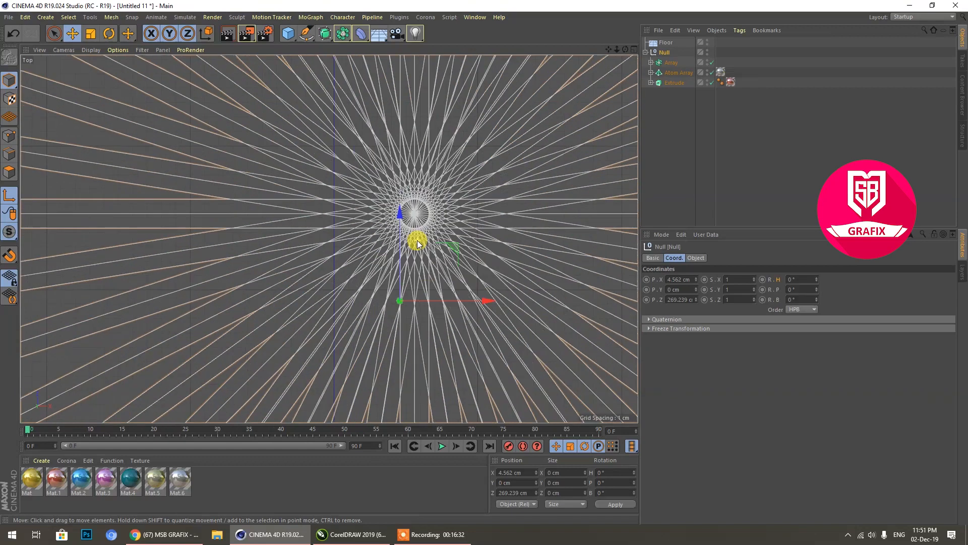
Step: Align the Null's axis with the lattice's pole in the Top view, at about X 5.593 cm and Z 275.285 cm
drag(408, 233, 411, 126)
drag(488, 212, 503, 210)
scroll(424, 211, up, 4)
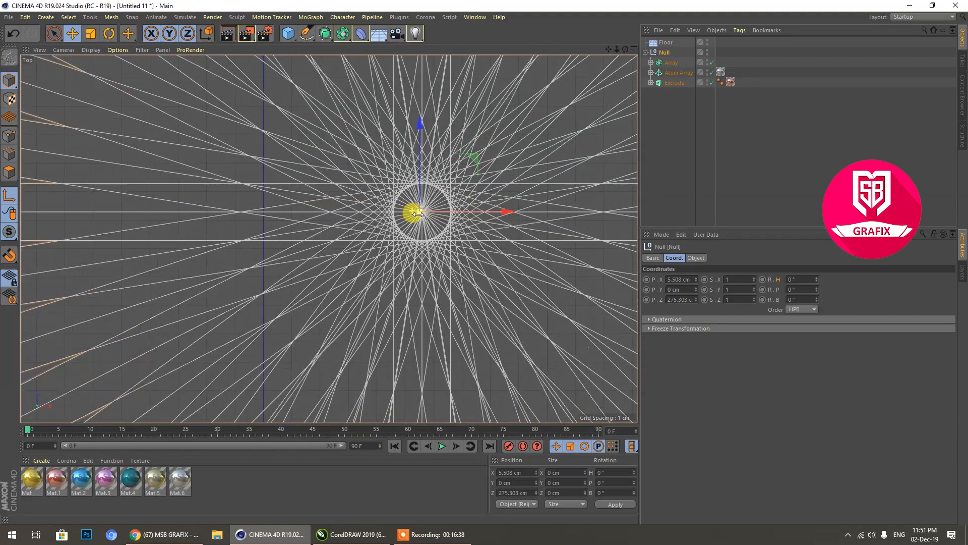
scroll(423, 209, up, 8)
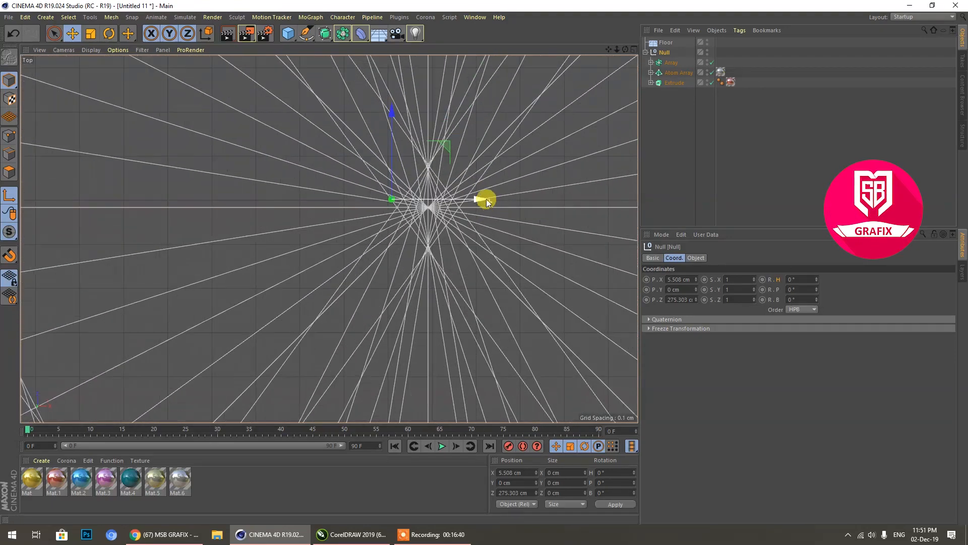
drag(480, 201, 516, 202)
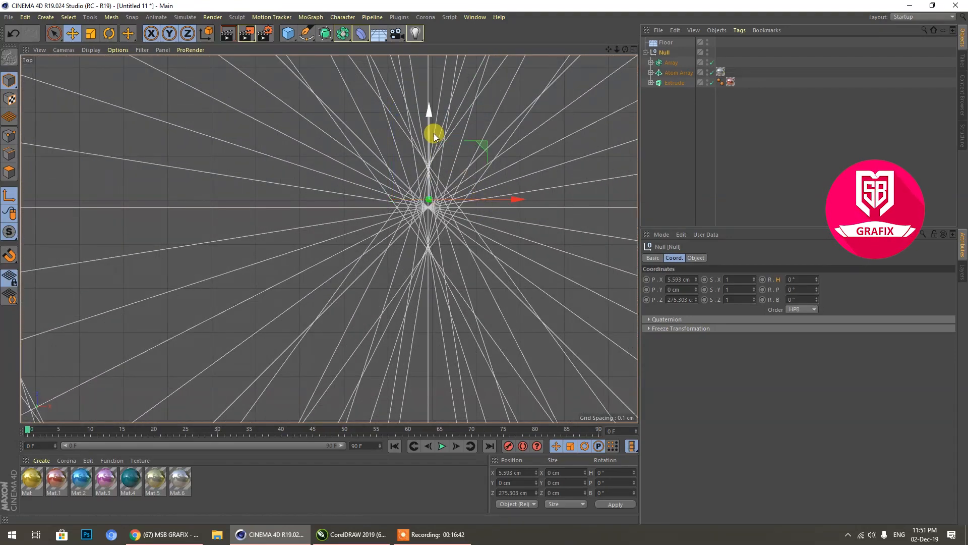
drag(432, 113, 429, 120)
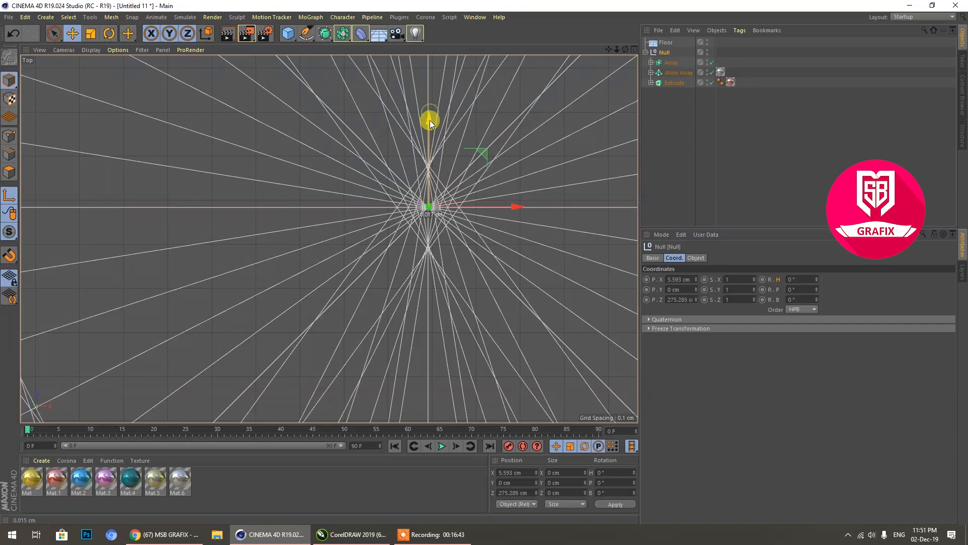
Step: Enable snapping and fine-tune the Null's axis onto the exact pole point, at about X 5.591 cm and Z 275.284 cm
click(9, 259)
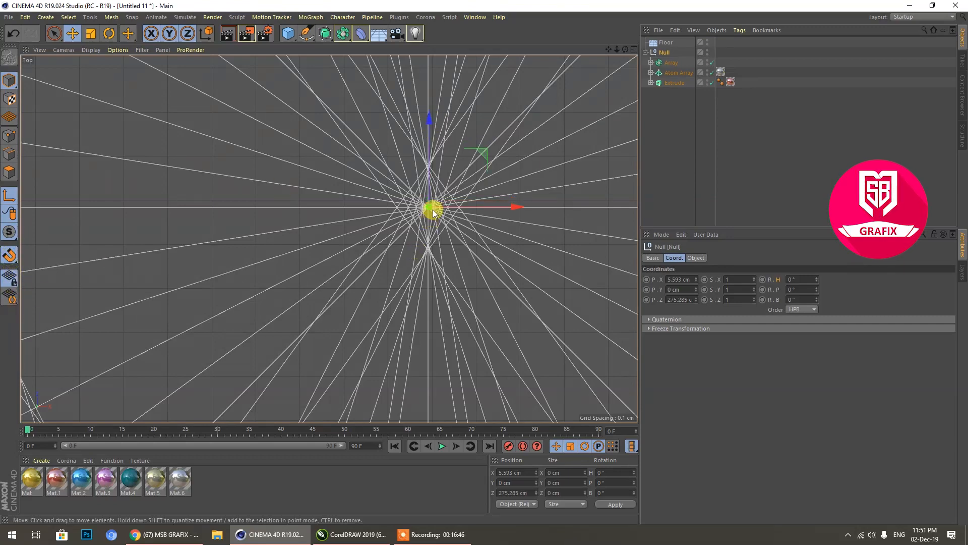
scroll(434, 204, up, 5)
scroll(418, 191, up, 3)
drag(468, 185, 459, 186)
drag(378, 97, 380, 103)
Step: Turn off axis modification and keyframe the Null's heading rotation at 0° on frame 0
middle_click(391, 217)
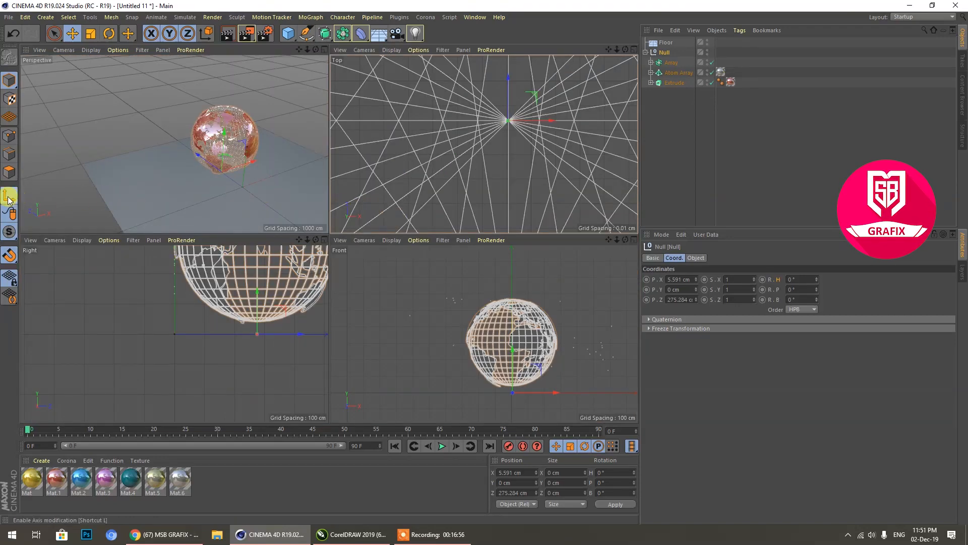
middle_click(206, 189)
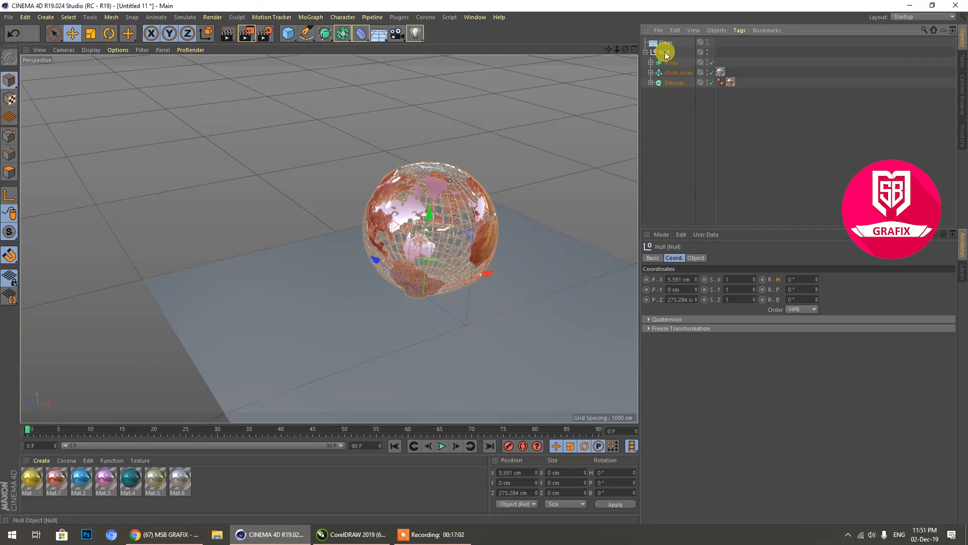
click(792, 279)
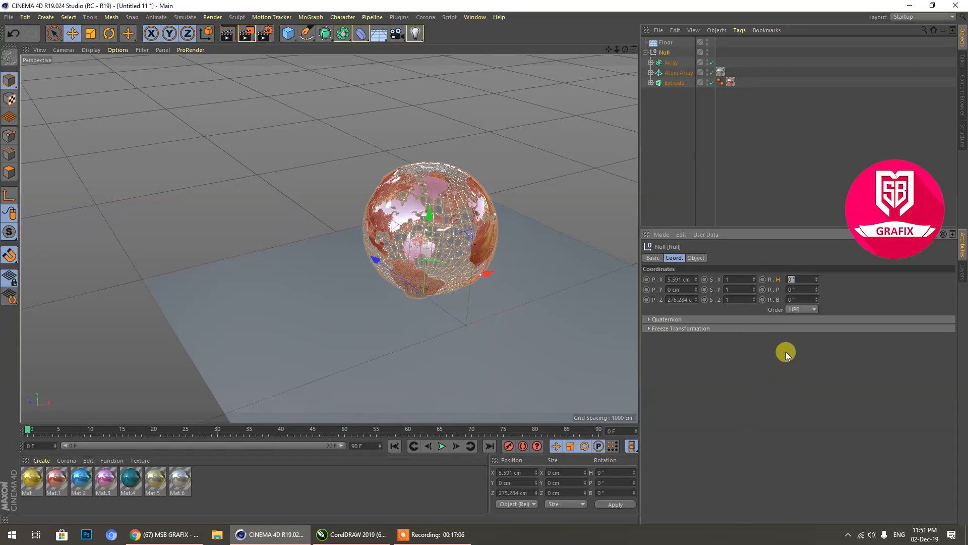
text(0)
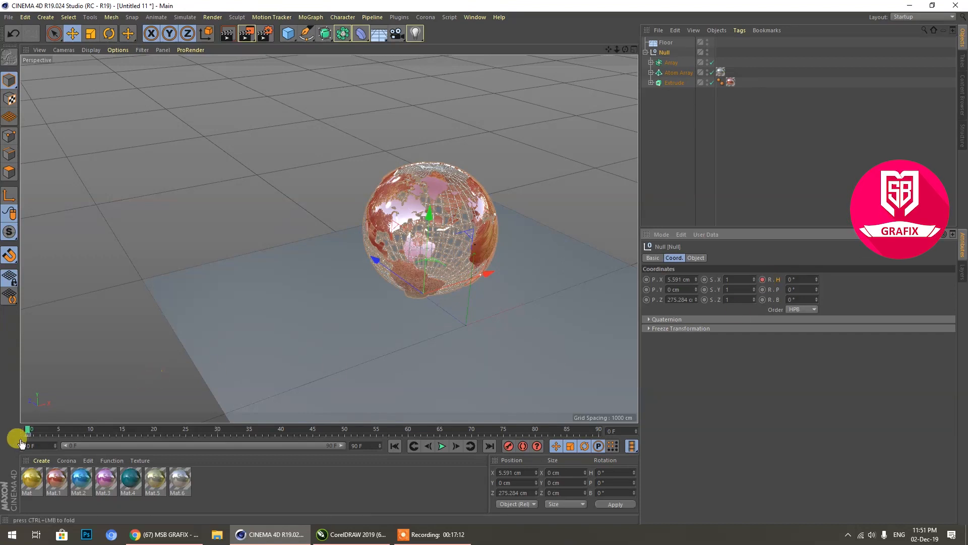
Step: Extend the animation and its preview range to 200 frames and go to frame 180
drag(28, 431, 566, 427)
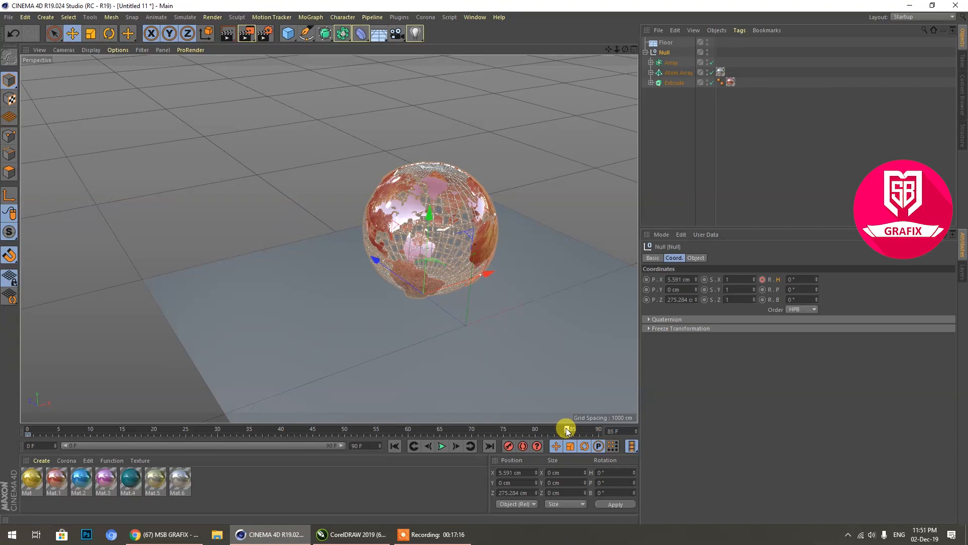
drag(566, 429, 536, 429)
click(354, 446)
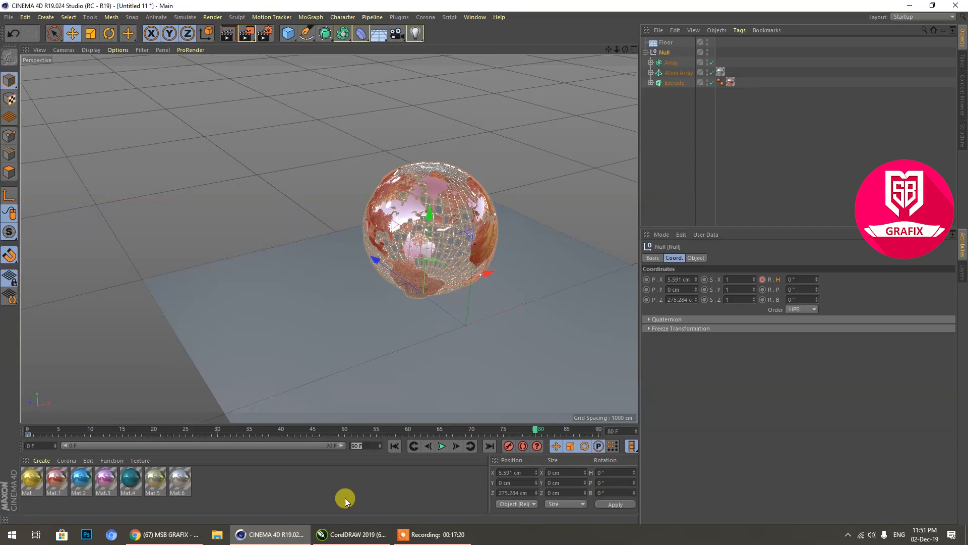
text(200)
key(Return)
drag(191, 446, 376, 449)
drag(261, 421, 546, 432)
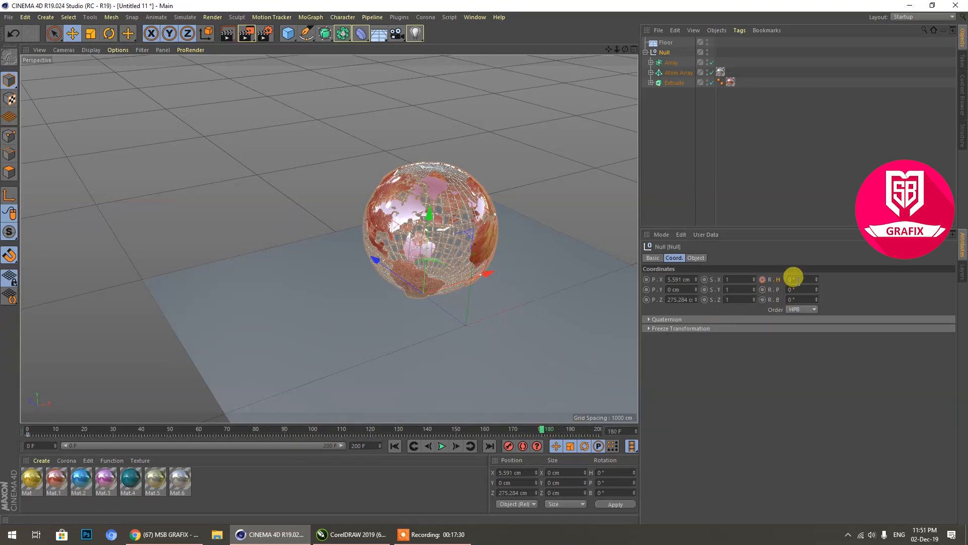
Step: Set the Null's heading rotation to 90° at frame 180, keyframe it, and briefly play back the animation
click(794, 279)
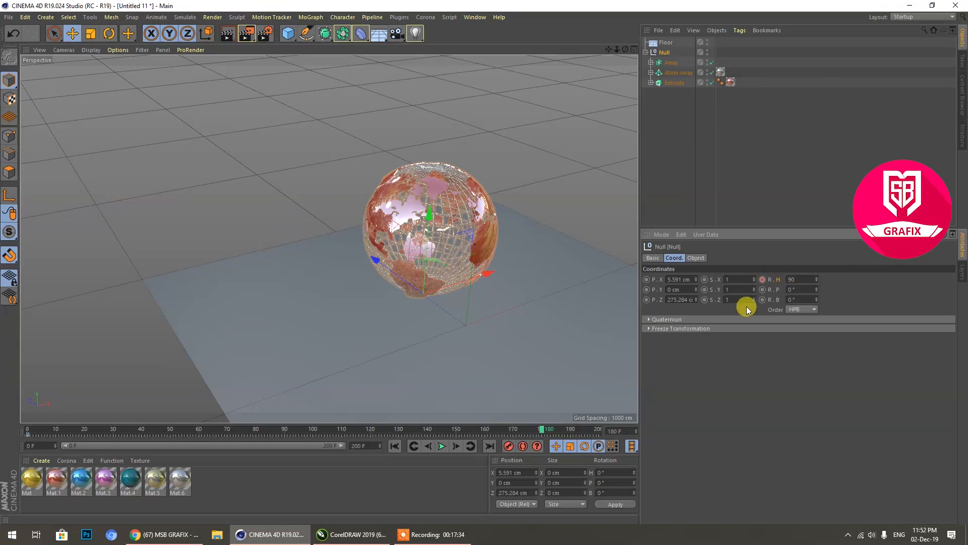
key(Return)
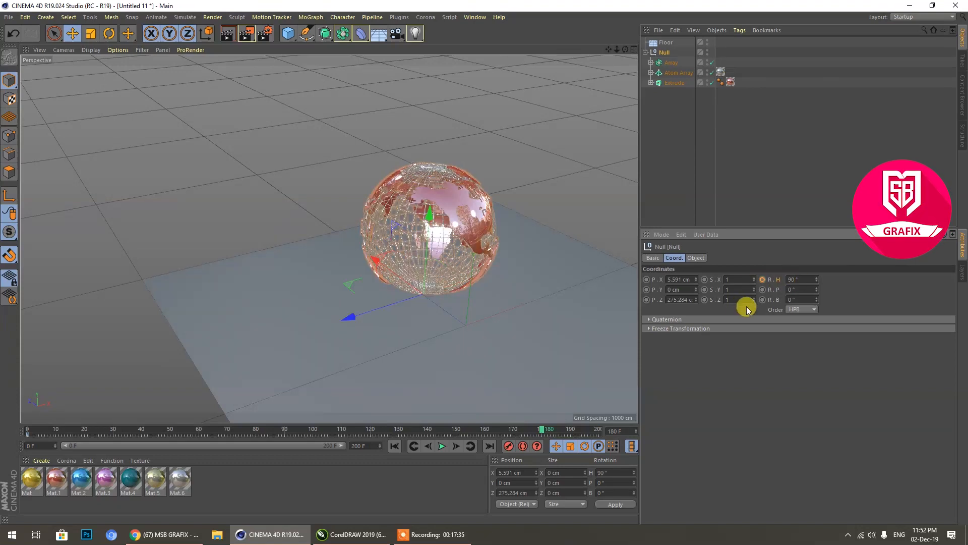
right_click(762, 279)
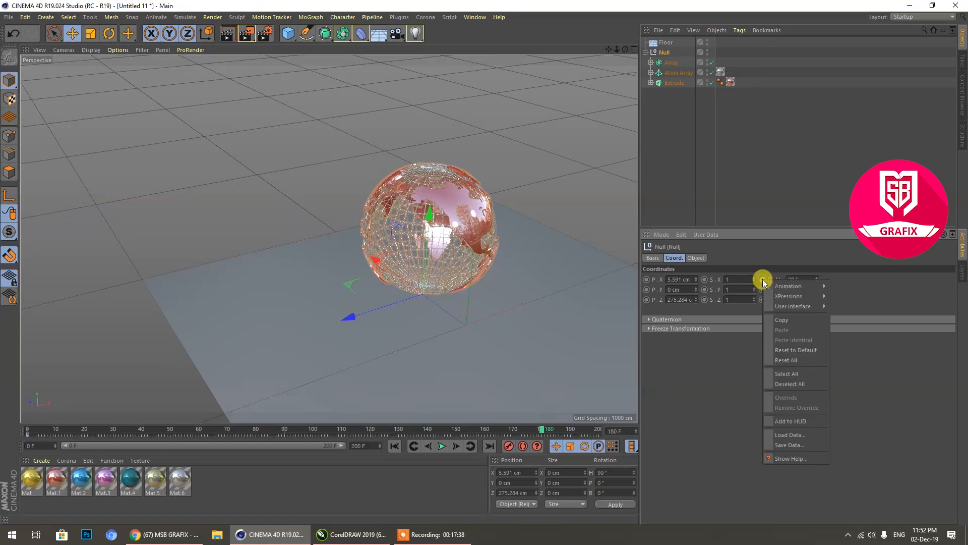
click(740, 342)
click(763, 280)
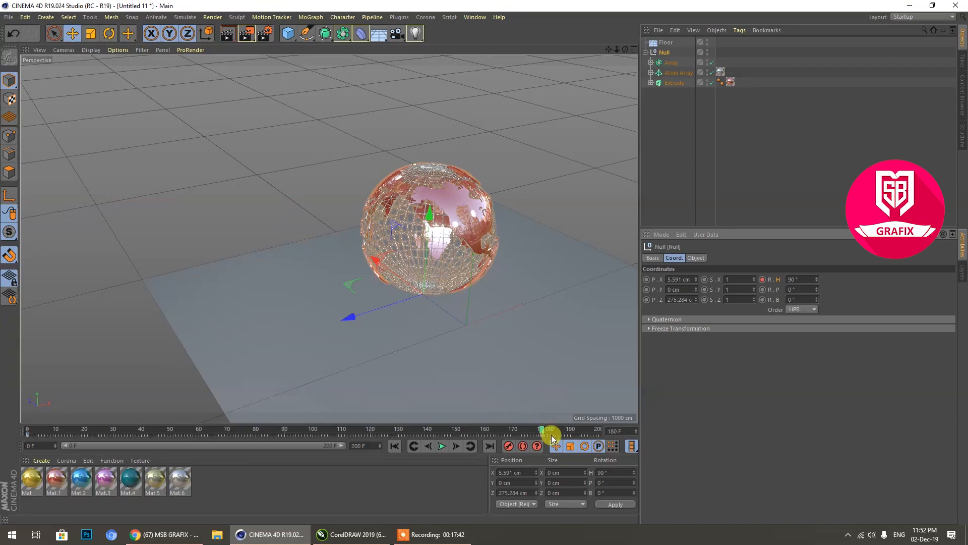
click(441, 446)
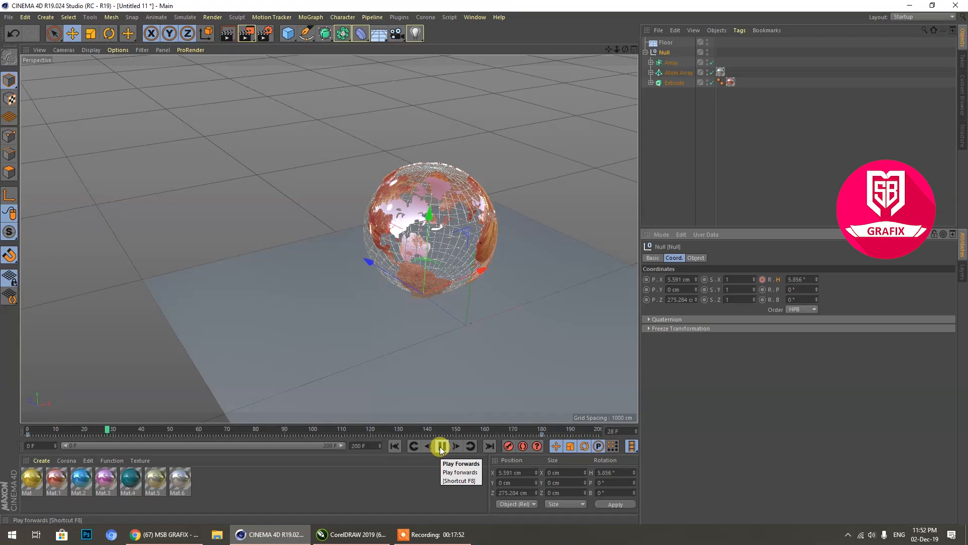
click(441, 447)
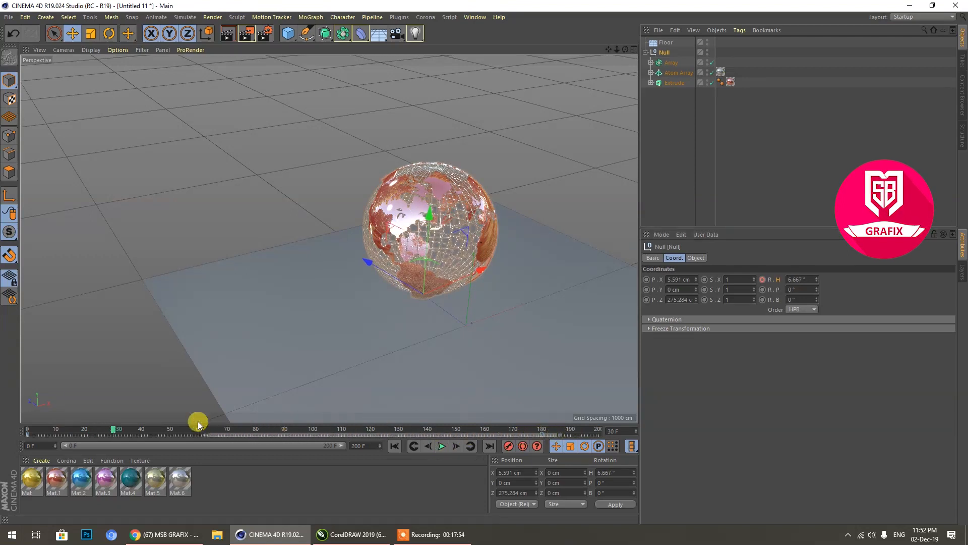
Step: Move the final heading keyframe to about frame 195 and set the selected keys' interpolation to Linear
drag(542, 434, 2, 427)
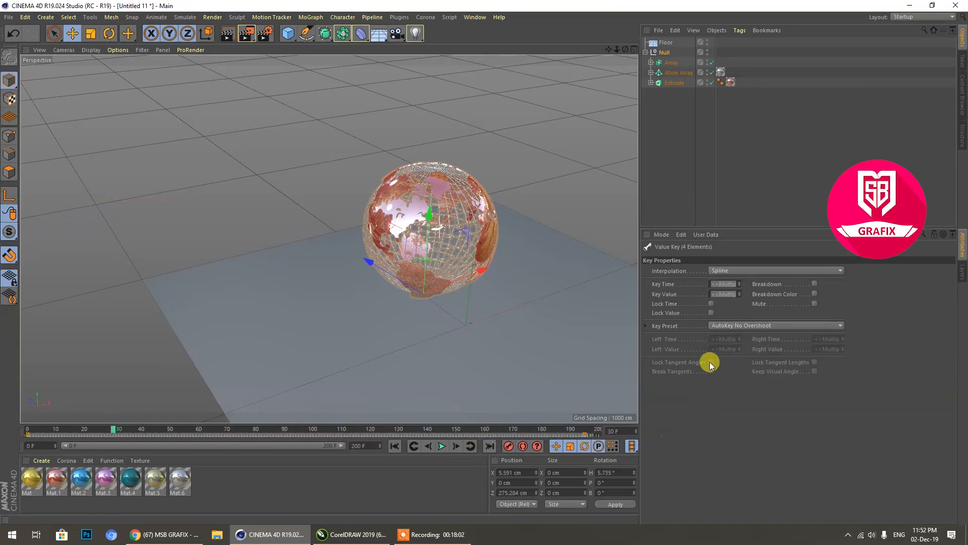
click(731, 272)
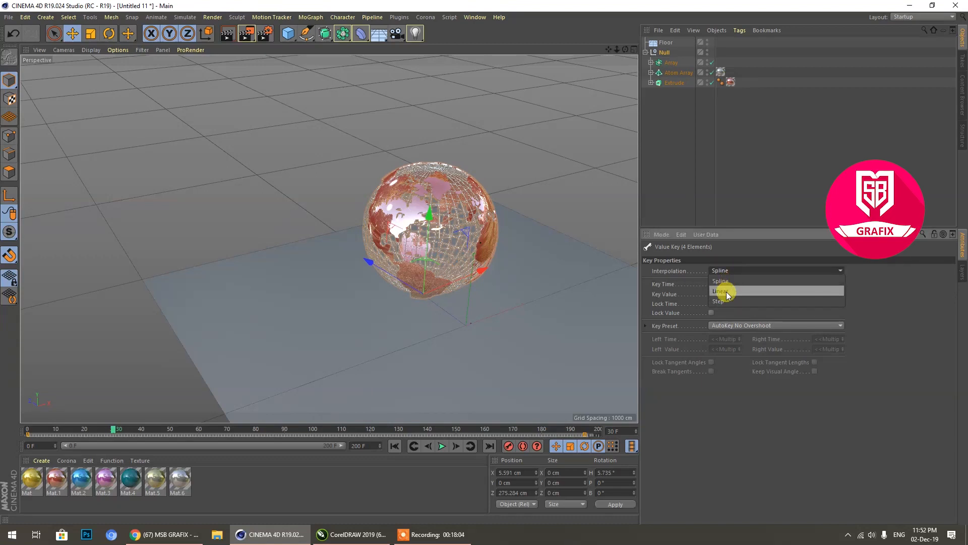
click(726, 292)
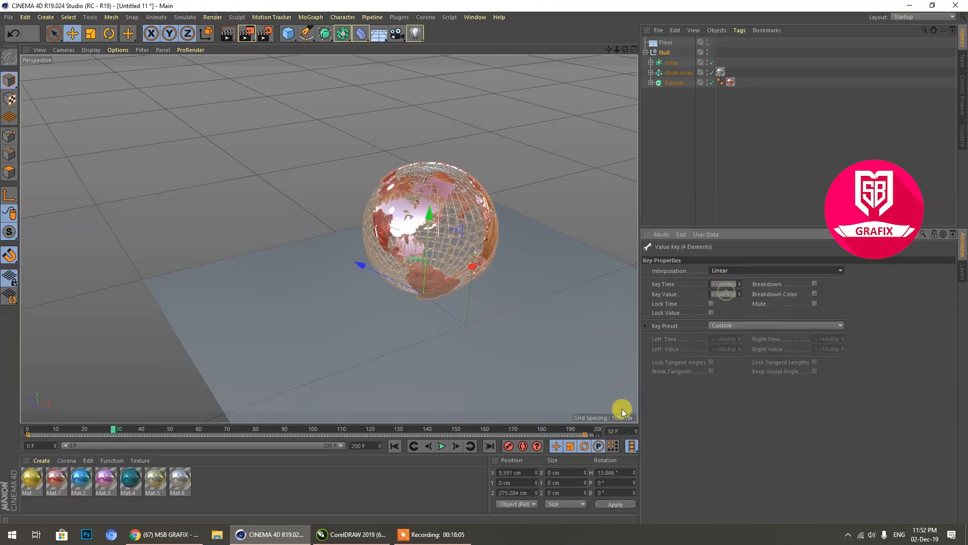
Step: Try shifting both keyframes about five frames toward frame 200, and move them back to start at frame 0
click(587, 432)
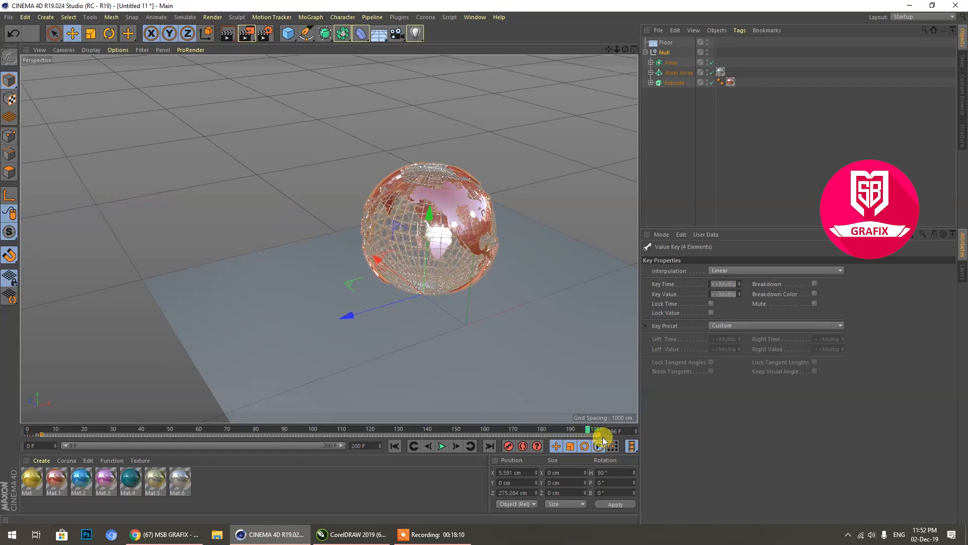
drag(609, 438, 601, 440)
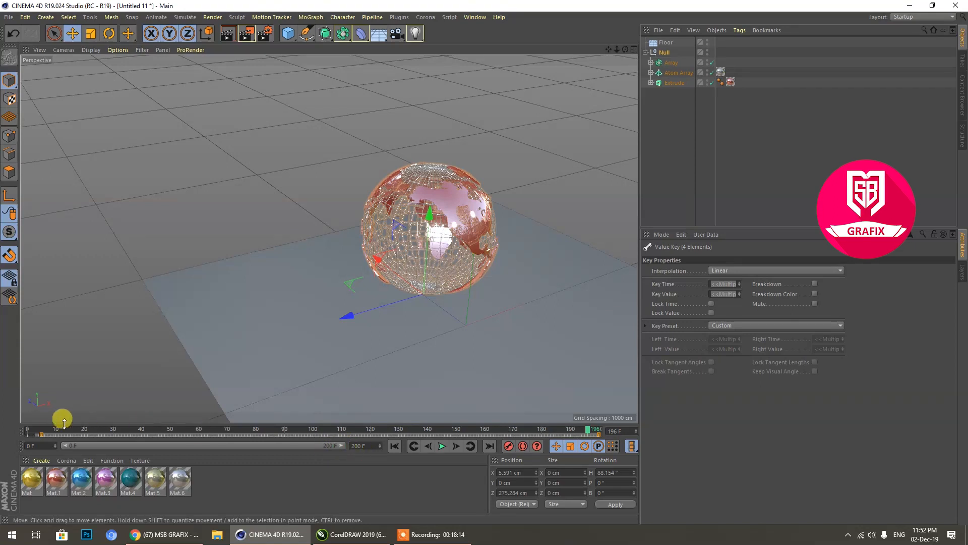
drag(55, 437, 43, 439)
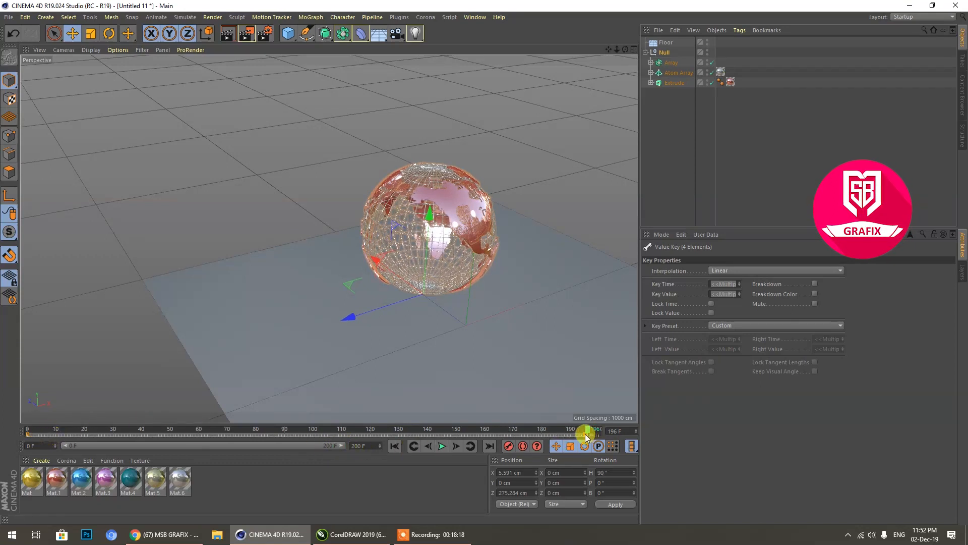
Step: Play back the globe's linear rotation in a close-up perspective view and stop it
click(440, 448)
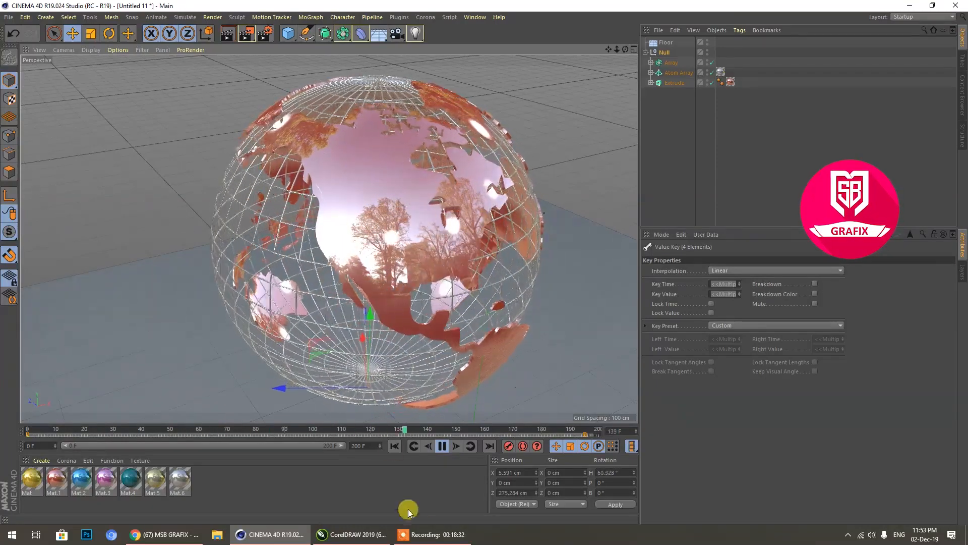
click(464, 241)
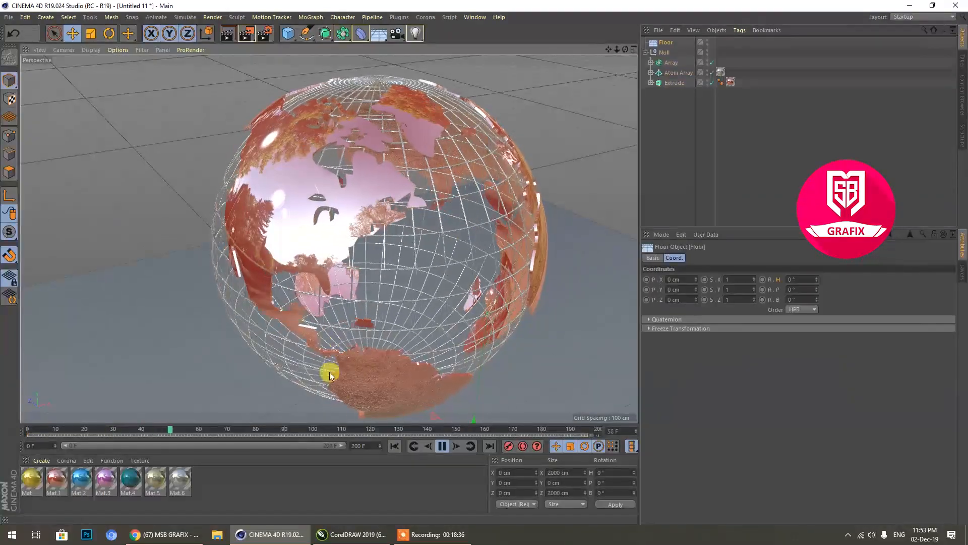
click(442, 445)
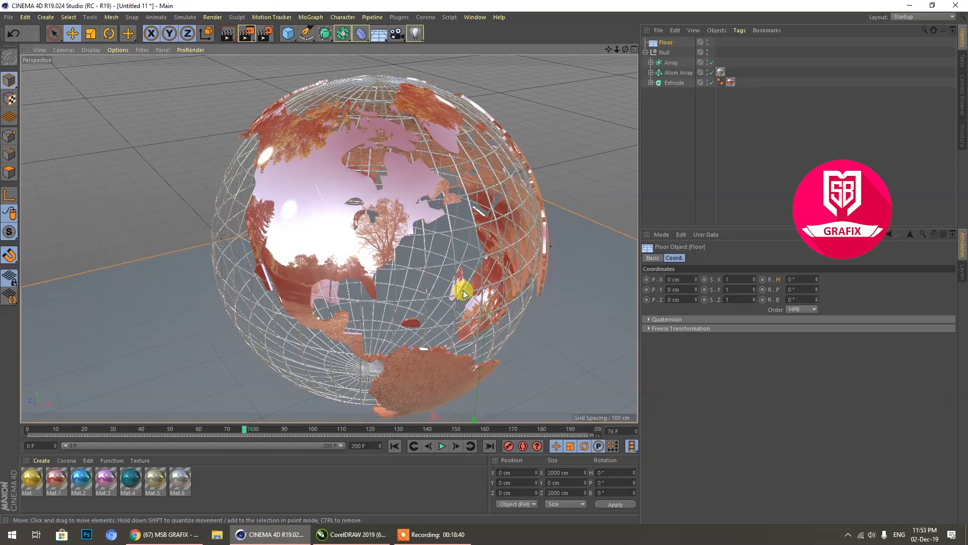
scroll(434, 276, down, 1)
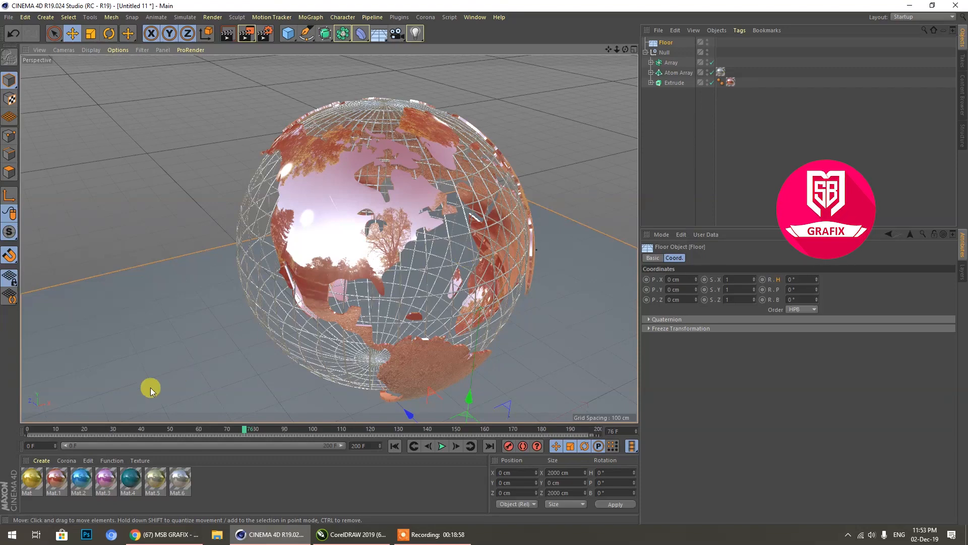
Step: Switch to YouTube in Chrome, open the video "TUTORIAL CINEMA 4D BROADCAST Class 07", and view its share options before dismissing them
click(154, 533)
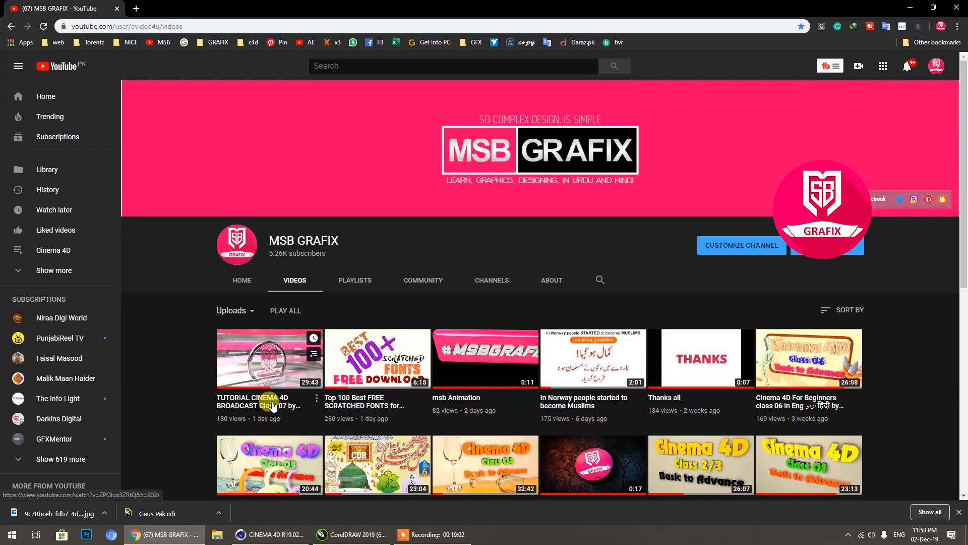
click(273, 406)
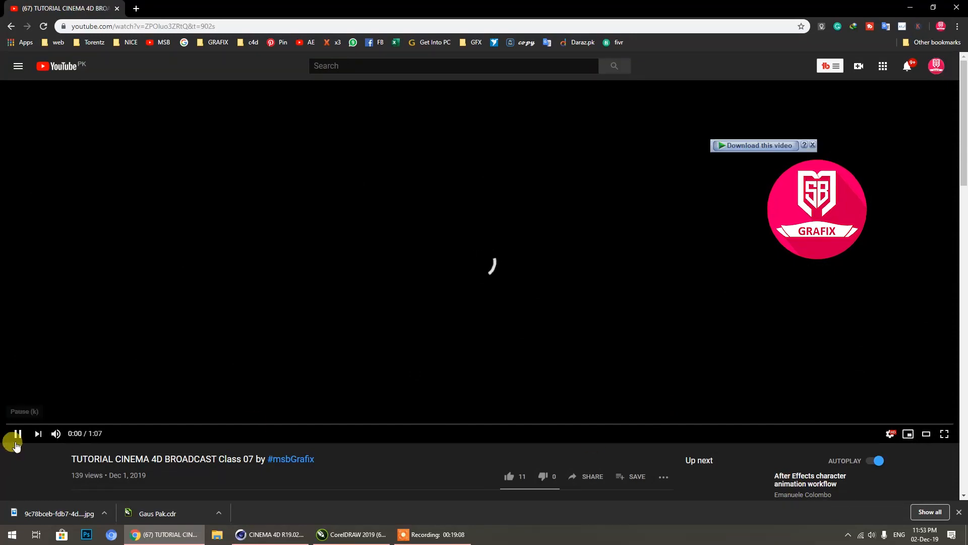
scroll(208, 404, down, 6)
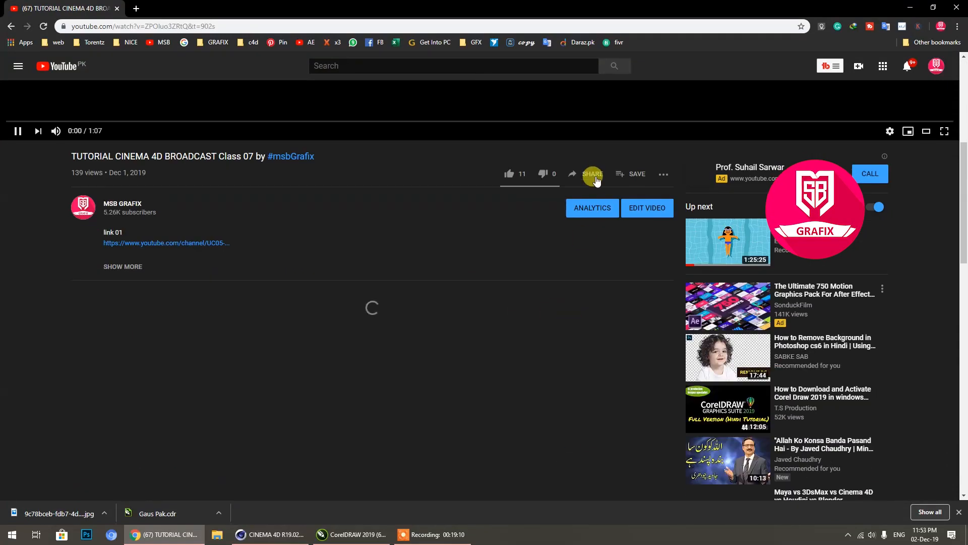
click(595, 174)
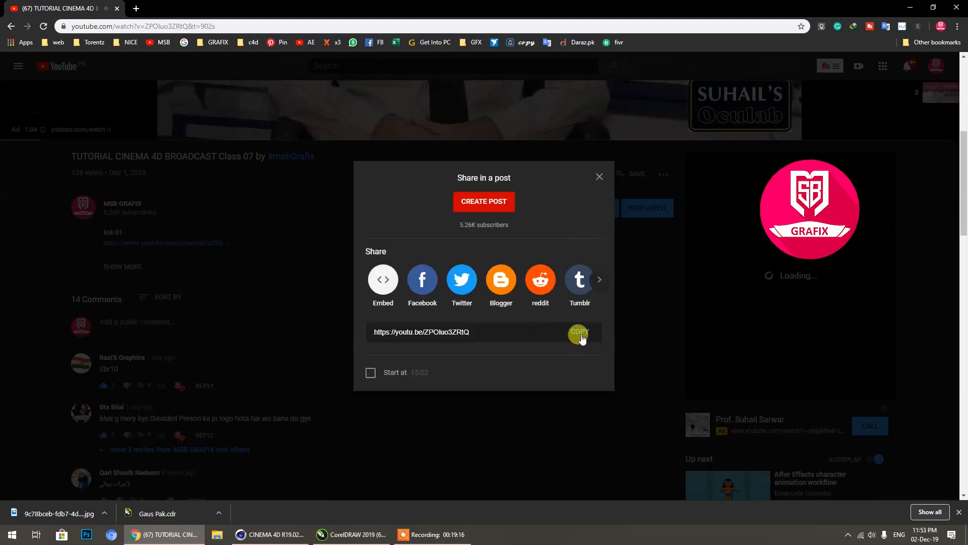
click(220, 219)
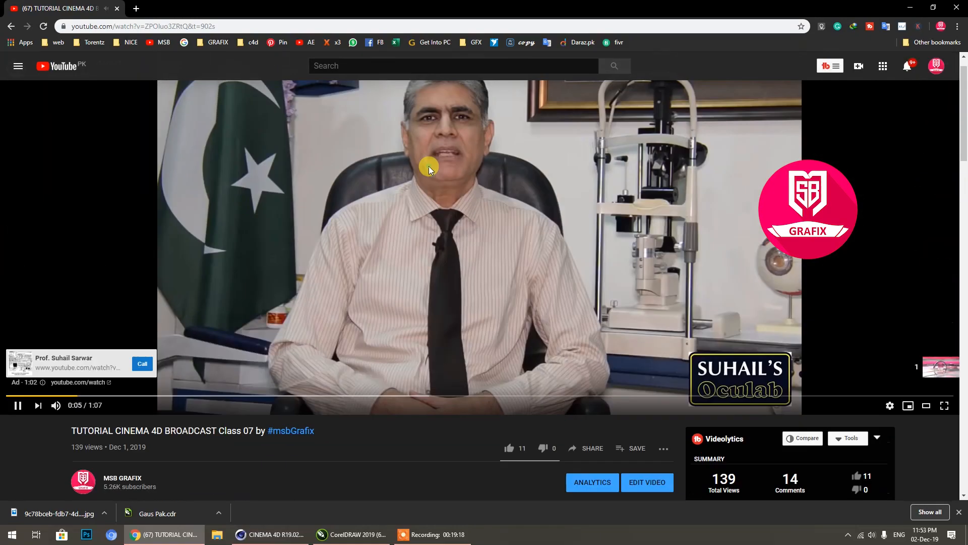
Step: Look over the video's like and comment area, skip the ad, and pause the tutorial video
scroll(445, 214, down, 1)
scroll(546, 227, up, 1)
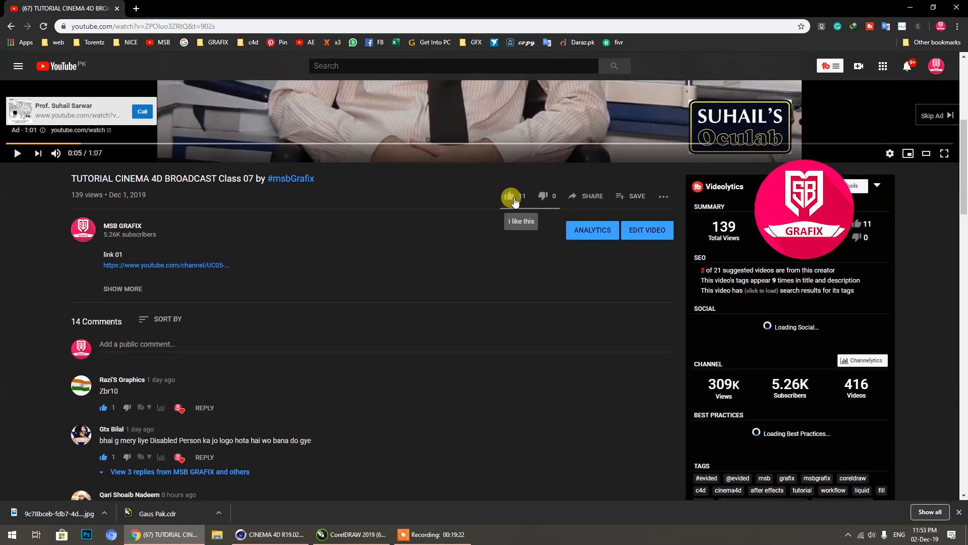
scroll(478, 286, up, 5)
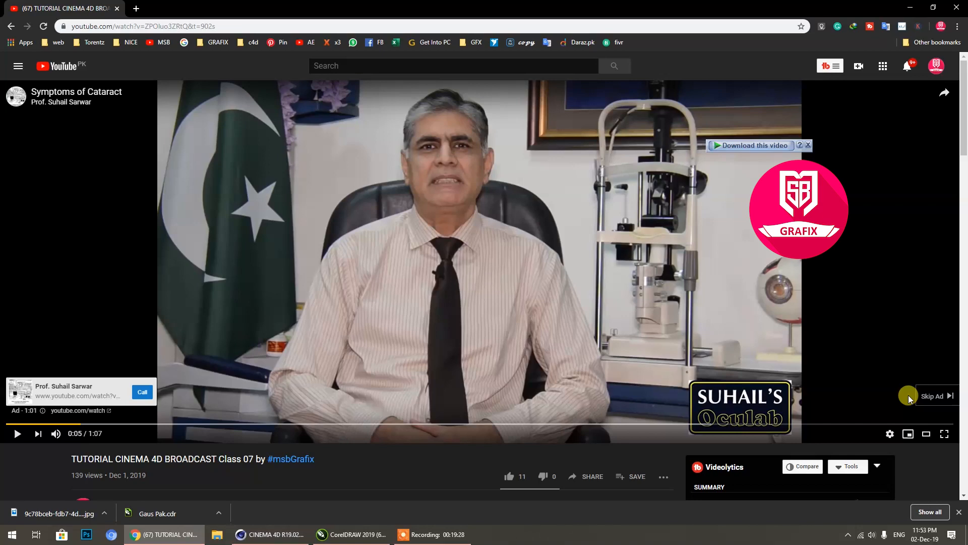
click(925, 395)
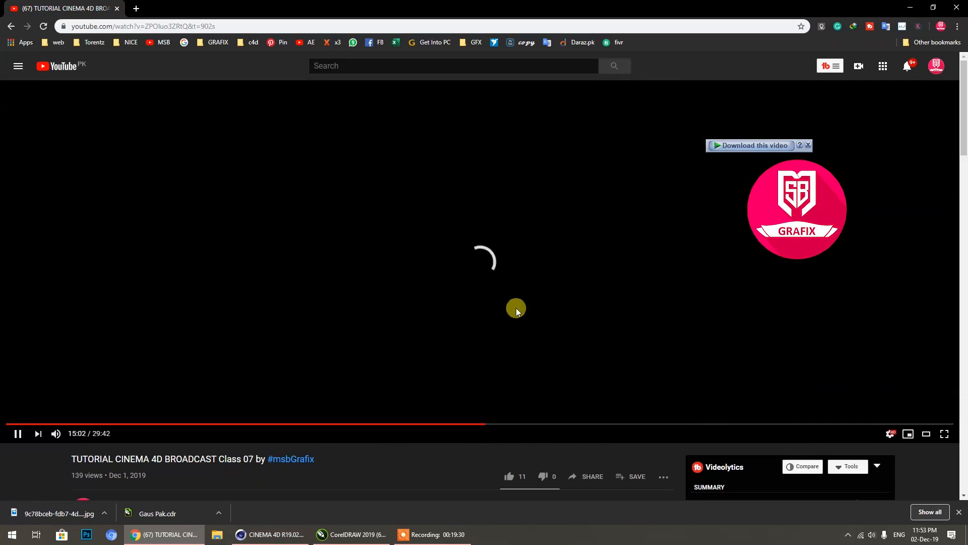
click(17, 433)
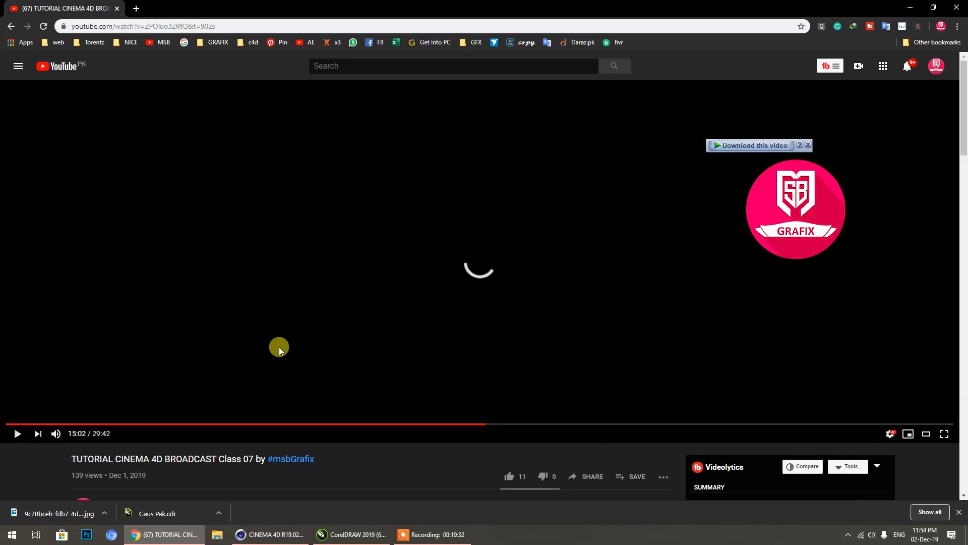